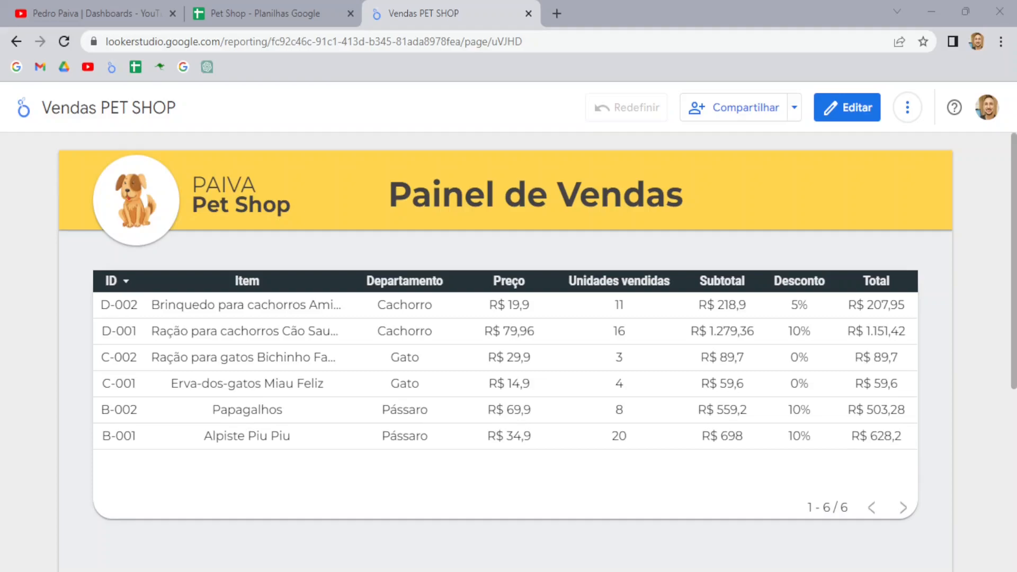
Step: Compare the source columns in the Pet Shop spreadsheet with the sales table in the finished Vendas PET SHOP report
{"action": "left_click", "coordinate": [288, 12]}
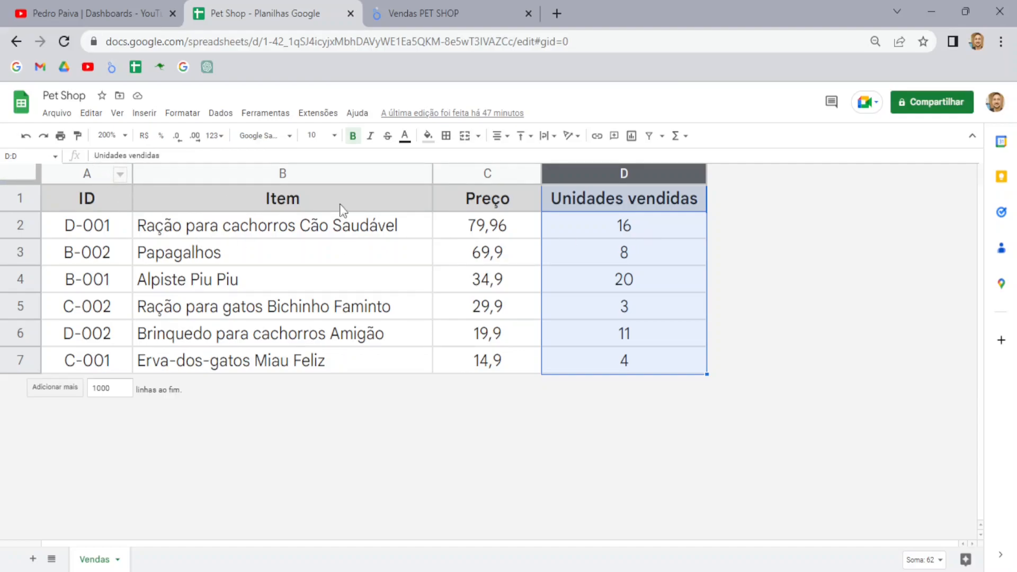
{"action": "left_click", "coordinate": [437, 2]}
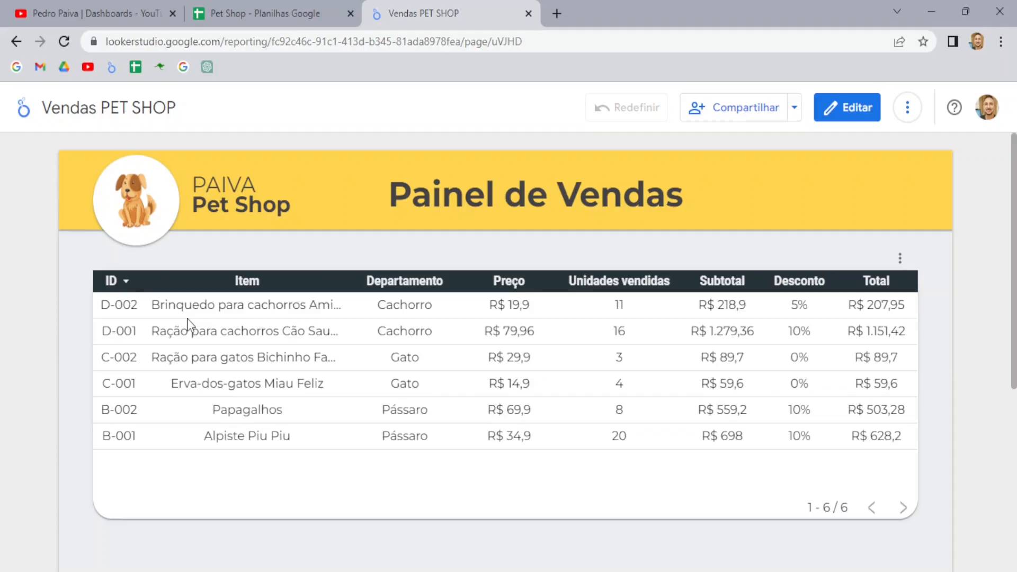
{"action": "left_click", "coordinate": [308, 15]}
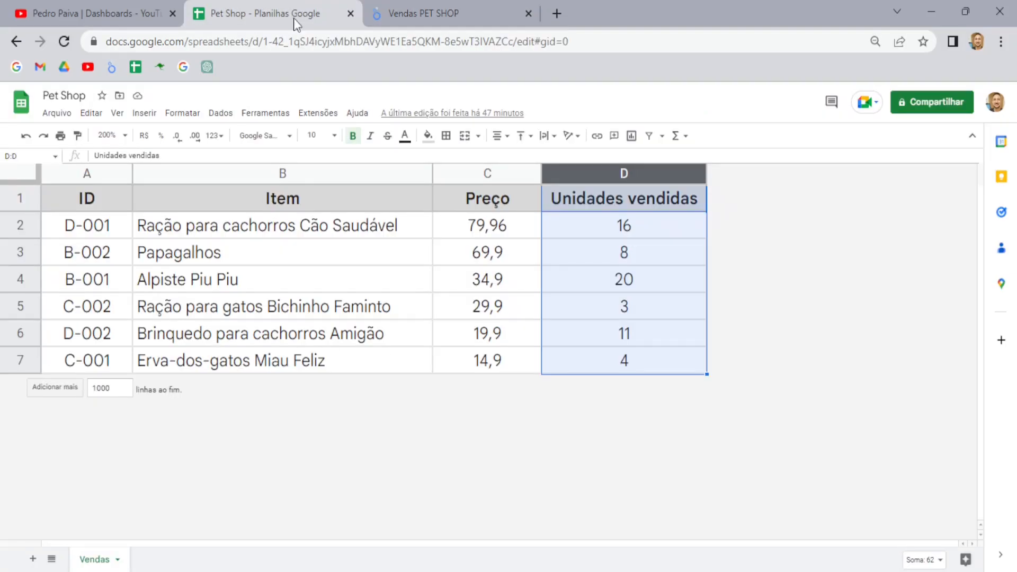
{"action": "left_click", "coordinate": [59, 113]}
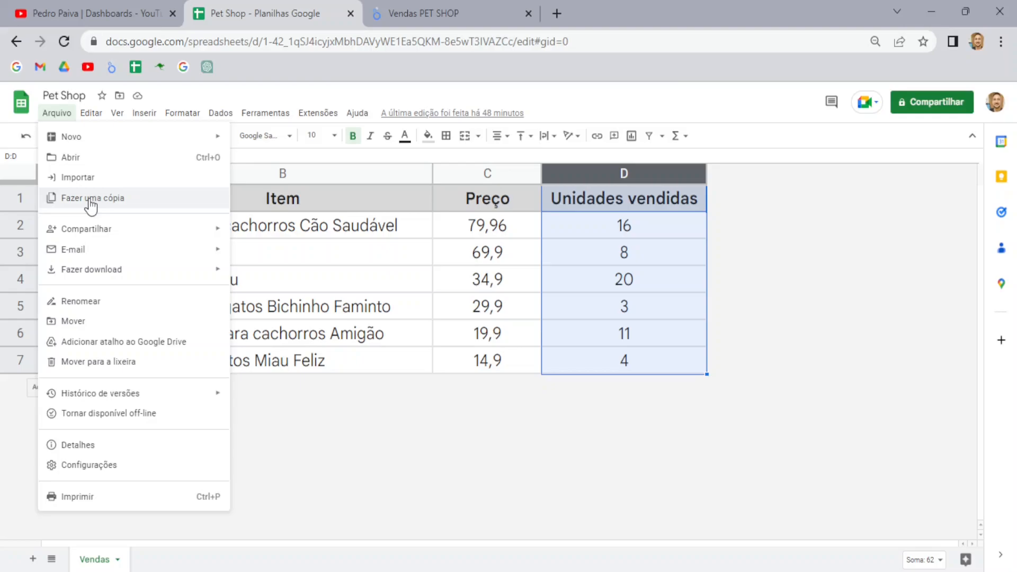
{"action": "left_click", "coordinate": [446, 3]}
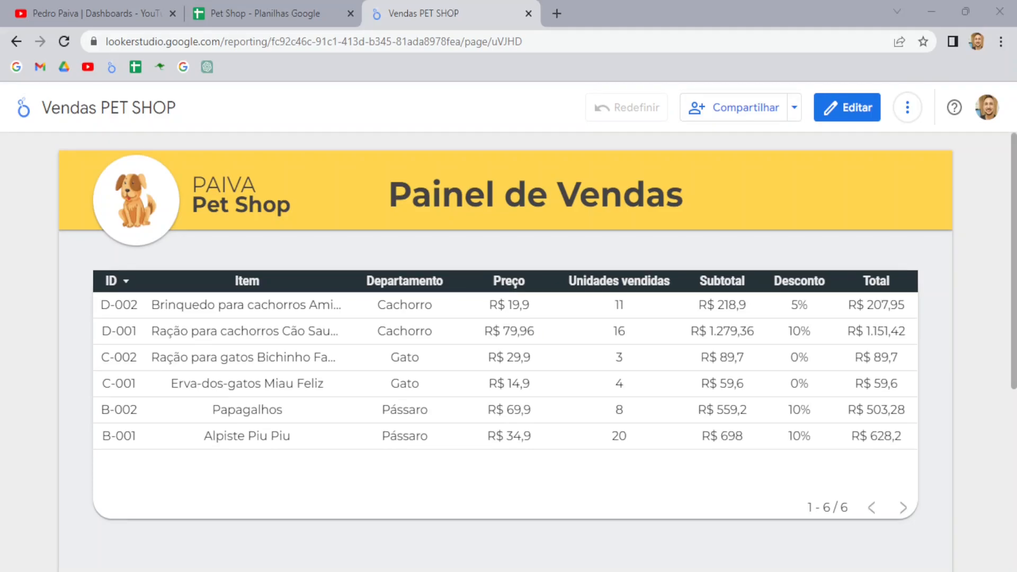
{"action": "left_click", "coordinate": [90, 3]}
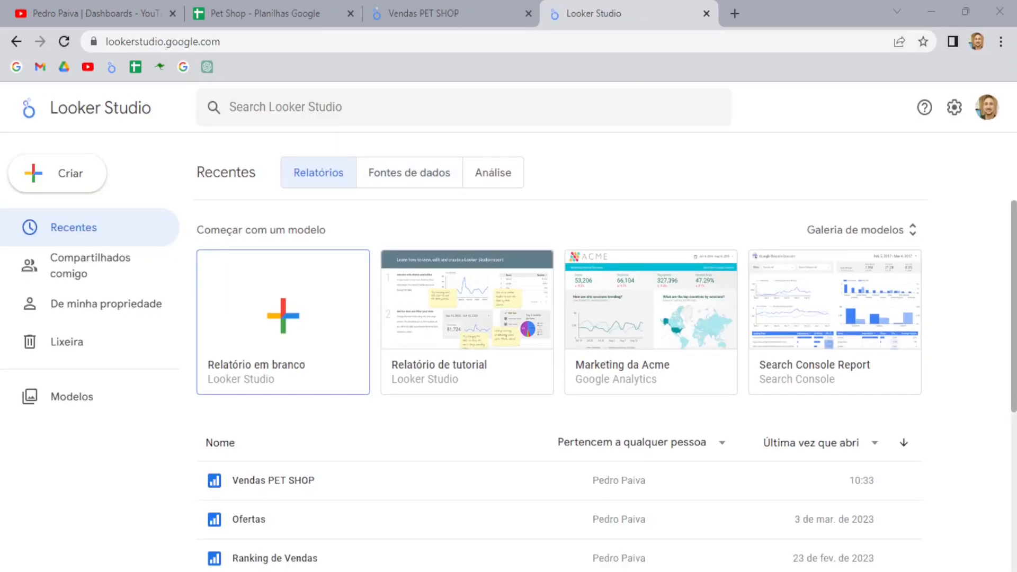
Step: Create a blank Looker Studio report and add the Vendas page of the Pet Shop Google Sheets file as its data source
{"action": "left_click", "coordinate": [245, 329]}
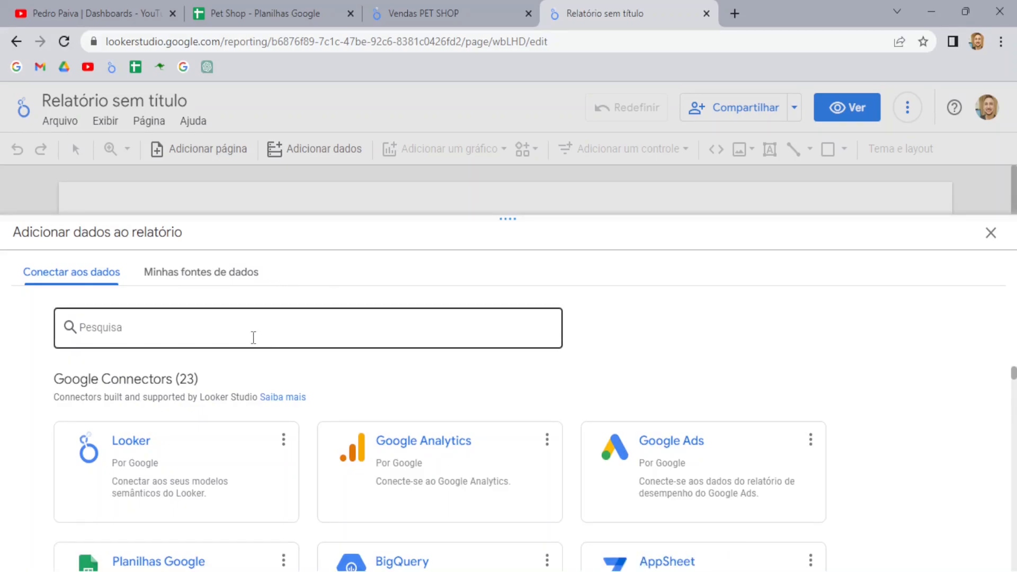
{"action": "scroll", "coordinate": [217, 475], "scroll_direction": "down", "scroll_amount": 3}
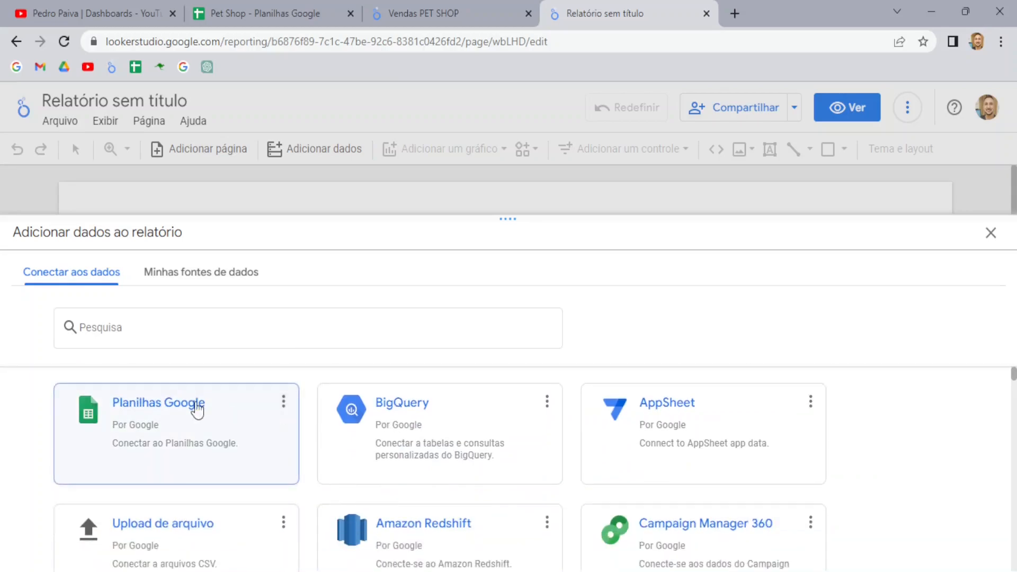
{"action": "left_click", "coordinate": [171, 422]}
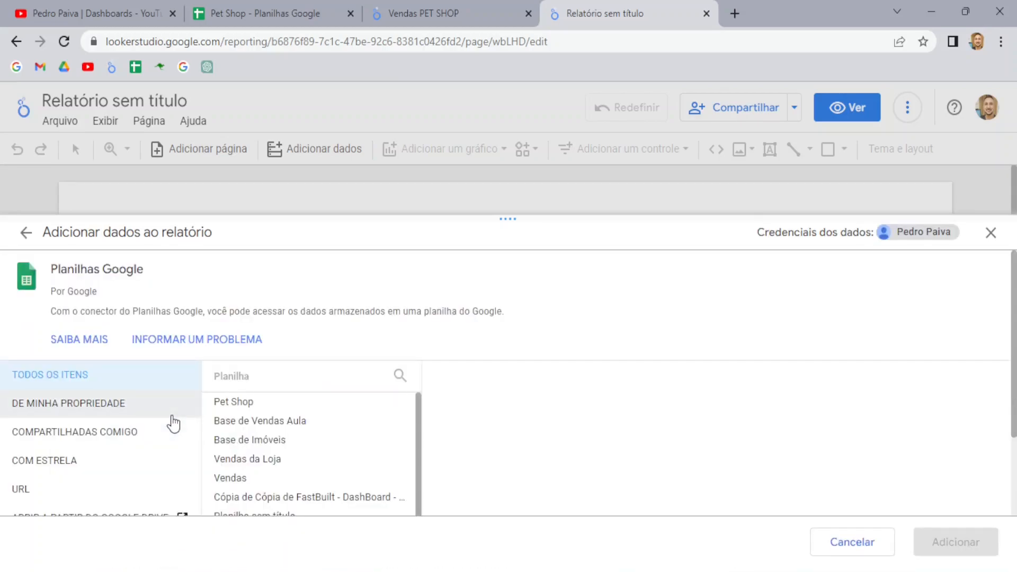
{"action": "left_click", "coordinate": [235, 403]}
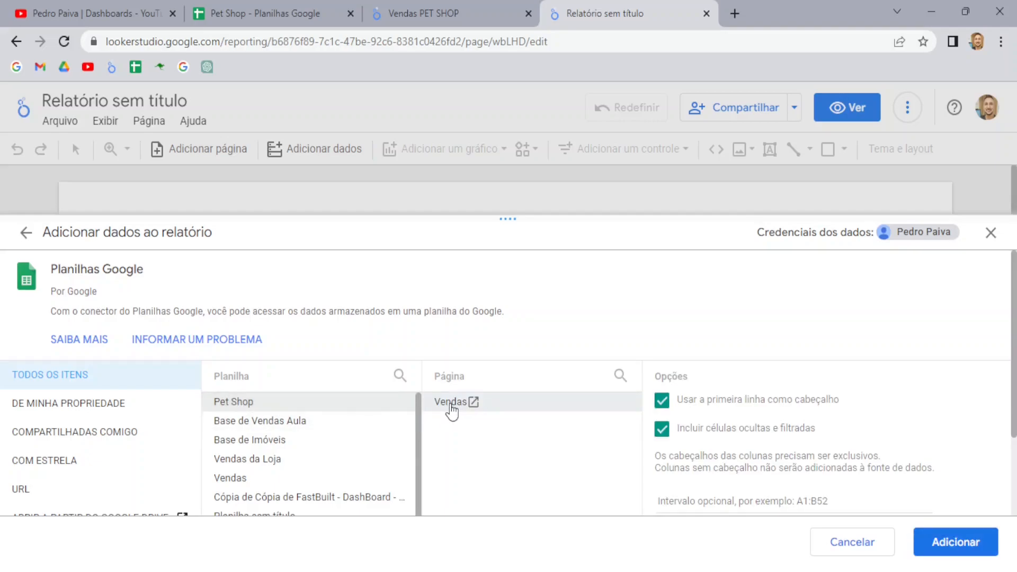
{"action": "left_click", "coordinate": [265, 13]}
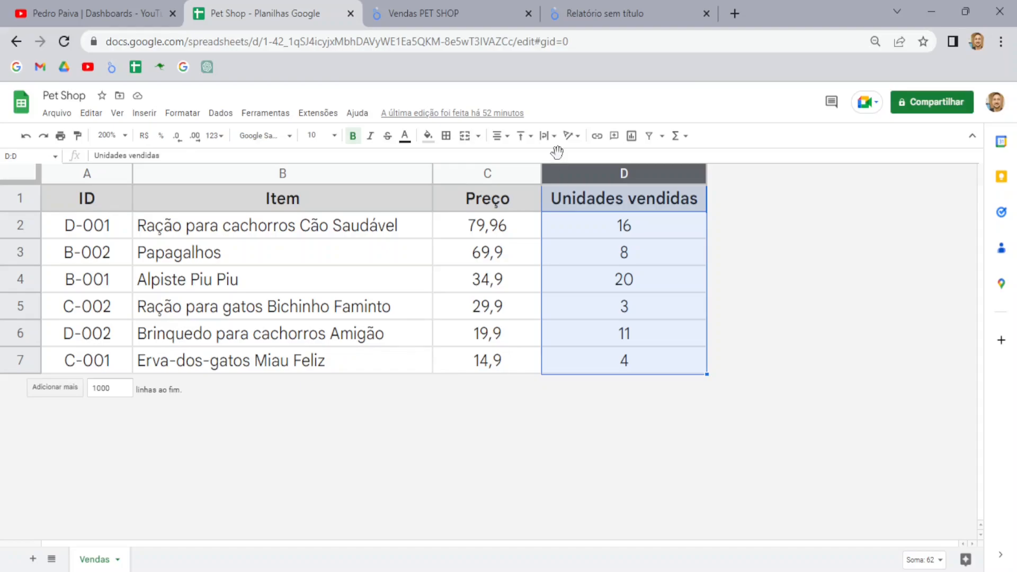
{"action": "left_click", "coordinate": [592, 5]}
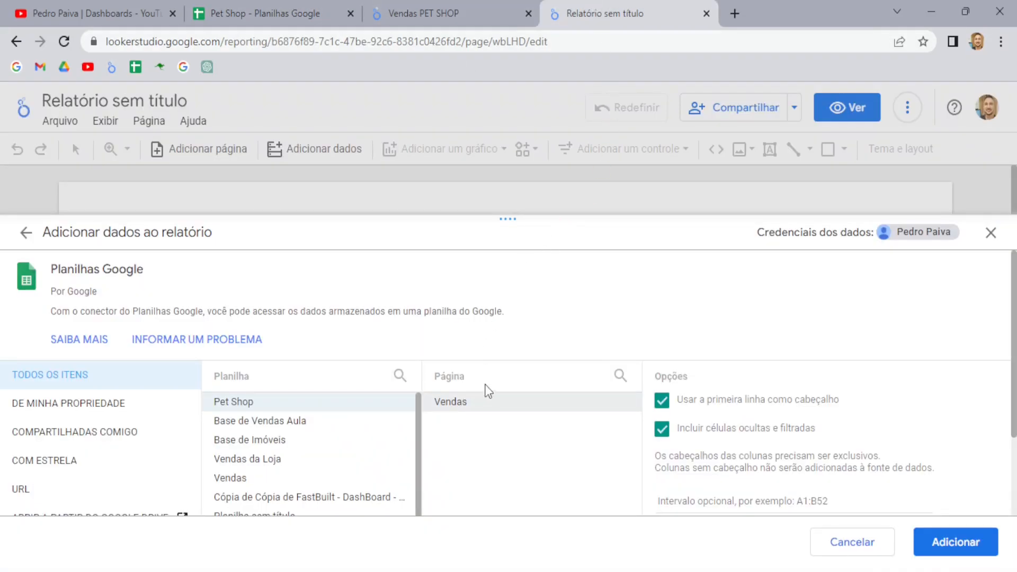
{"action": "left_click", "coordinate": [952, 539]}
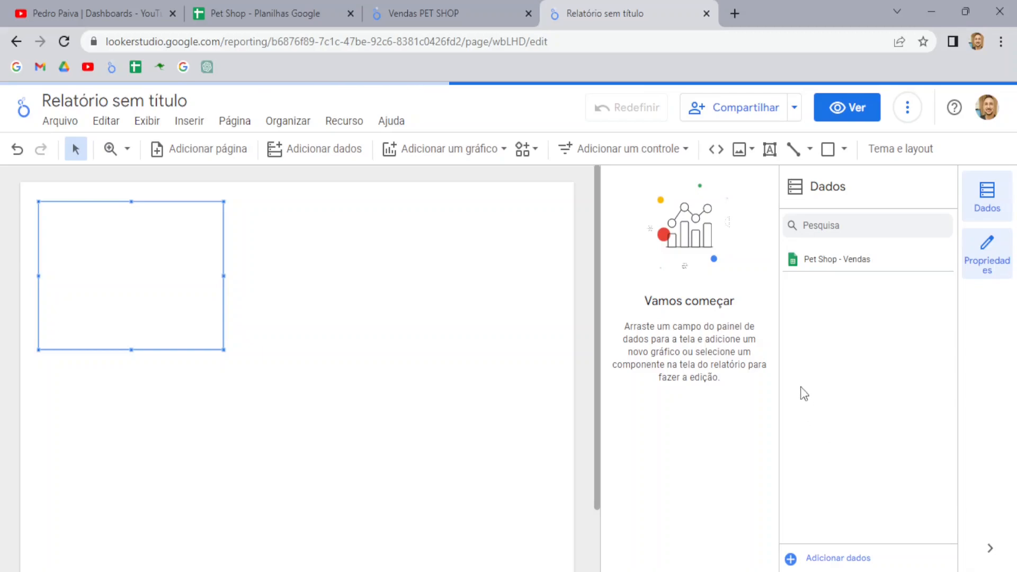
Step: Delete the default table from the report page and collapse the data and properties panes
{"action": "left_click", "coordinate": [987, 204]}
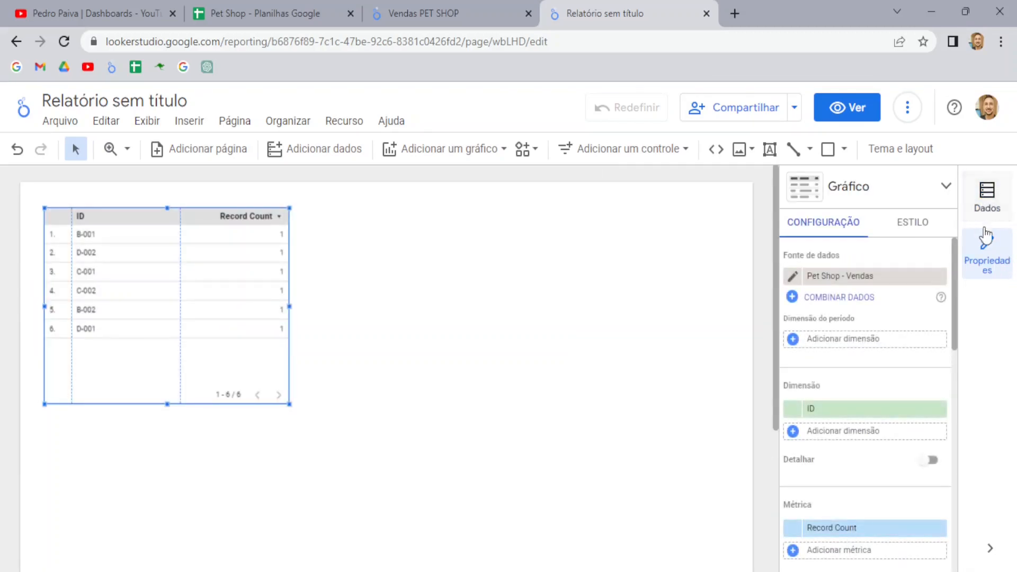
{"action": "left_click", "coordinate": [986, 254]}
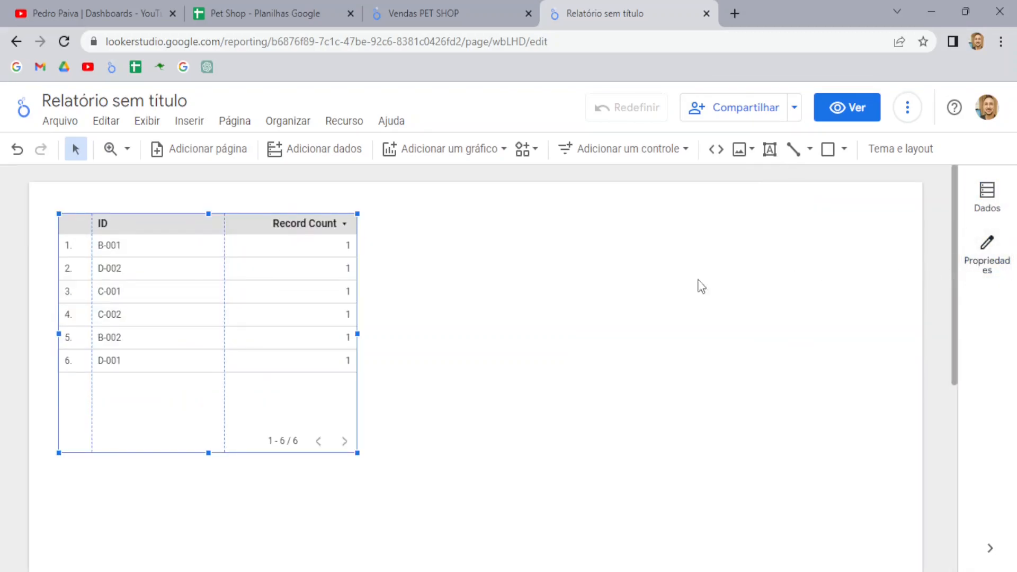
{"action": "left_click_drag", "start_coordinate": [240, 225], "coordinate": [253, 246]}
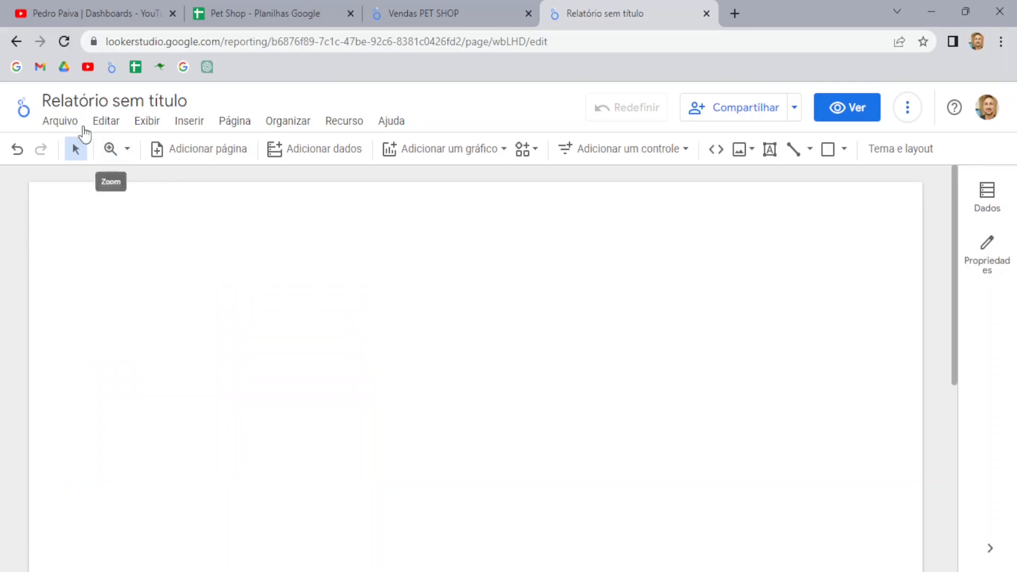
Step: Rename the untitled report as Vendas PetShop
{"action": "left_click", "coordinate": [77, 101]}
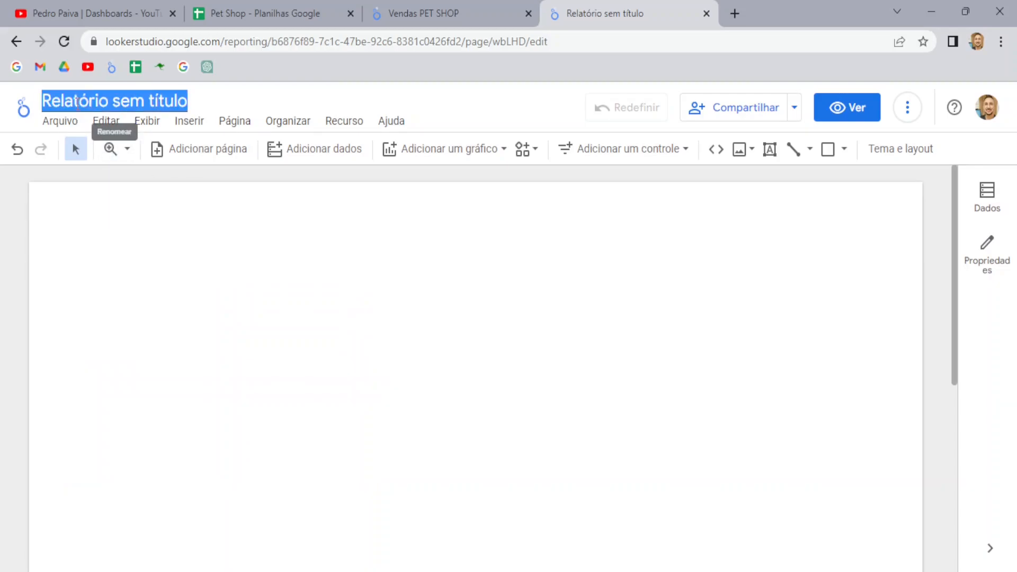
{"action": "type", "text": "Vendas P"}
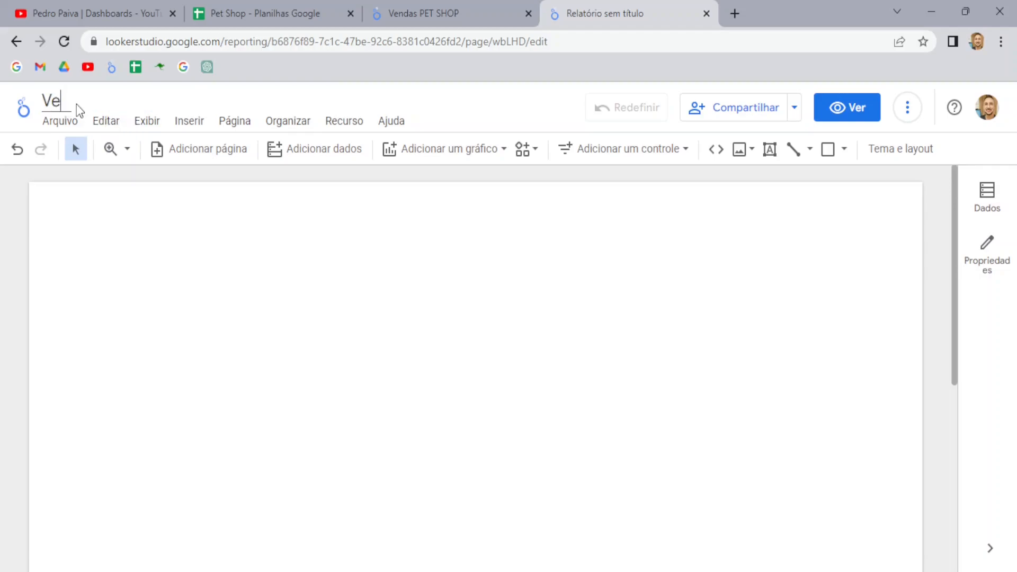
{"action": "type", "text": "Shop"}
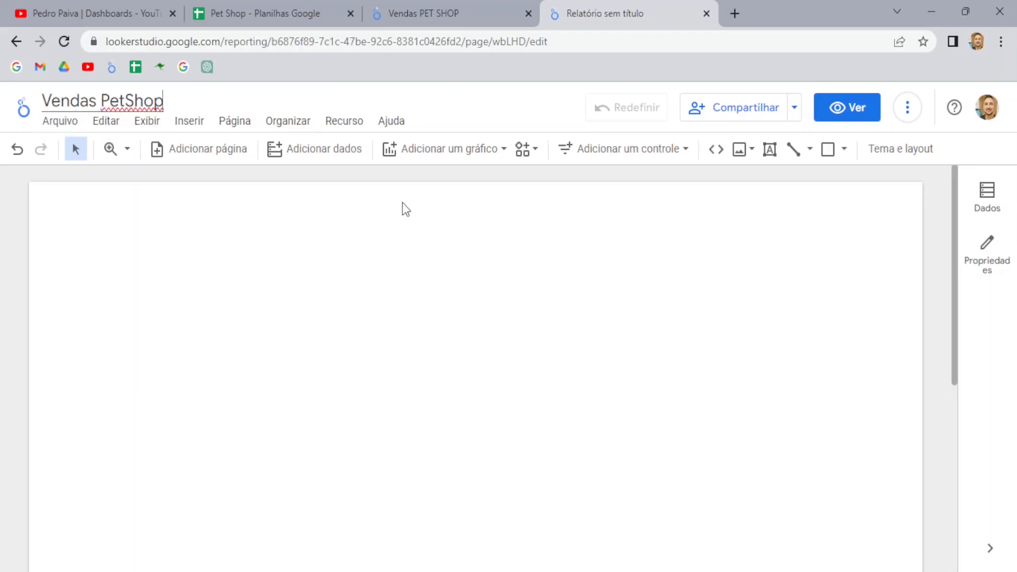
{"action": "left_click", "coordinate": [411, 195]}
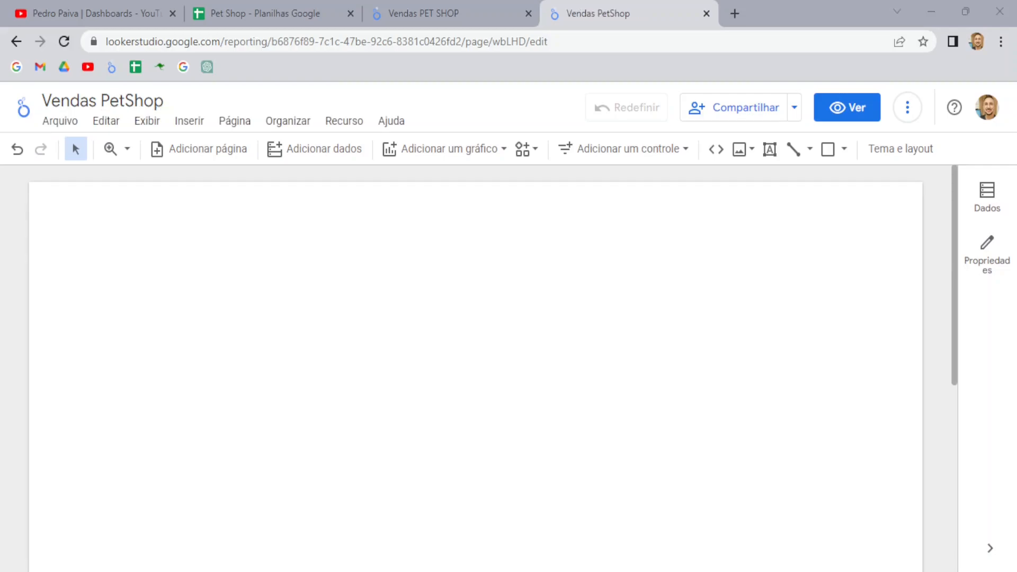
Step: Insert a table chart in the upper part of the empty page and widen it to roughly half the page width
{"action": "left_click", "coordinate": [450, 150]}
{"action": "left_click", "coordinate": [405, 201]}
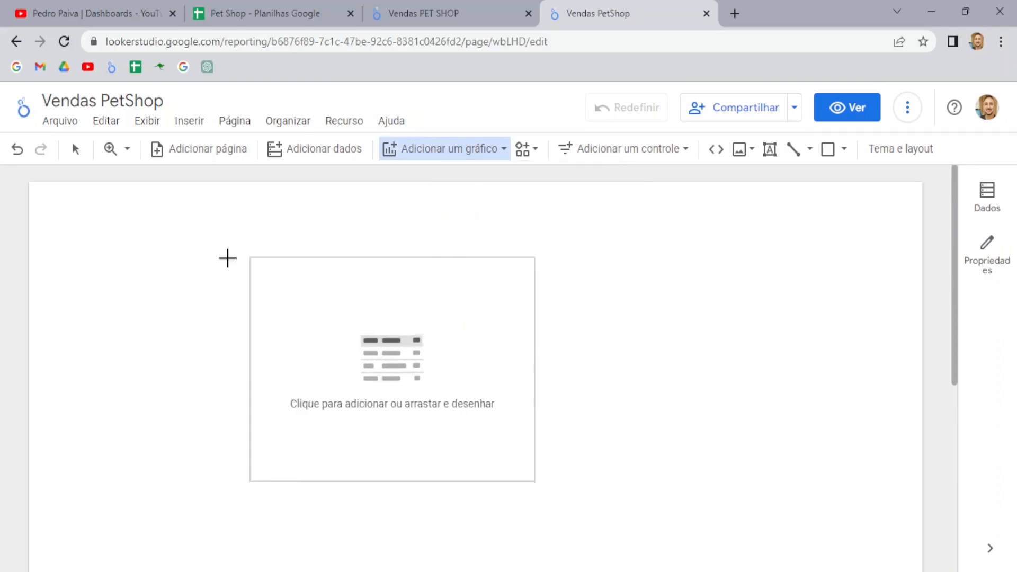
{"action": "left_click", "coordinate": [88, 256]}
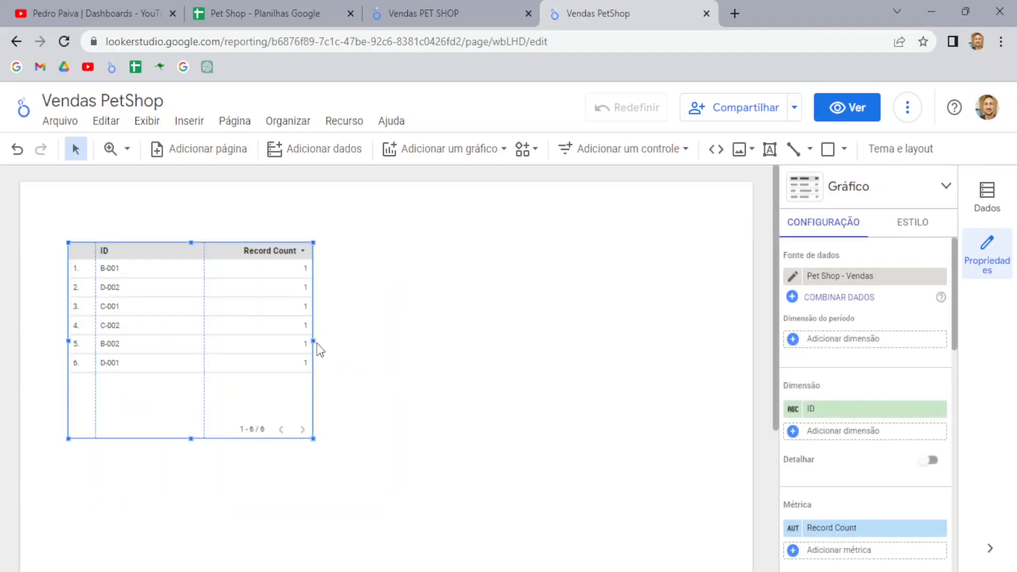
{"action": "left_click_drag", "start_coordinate": [313, 341], "coordinate": [424, 354]}
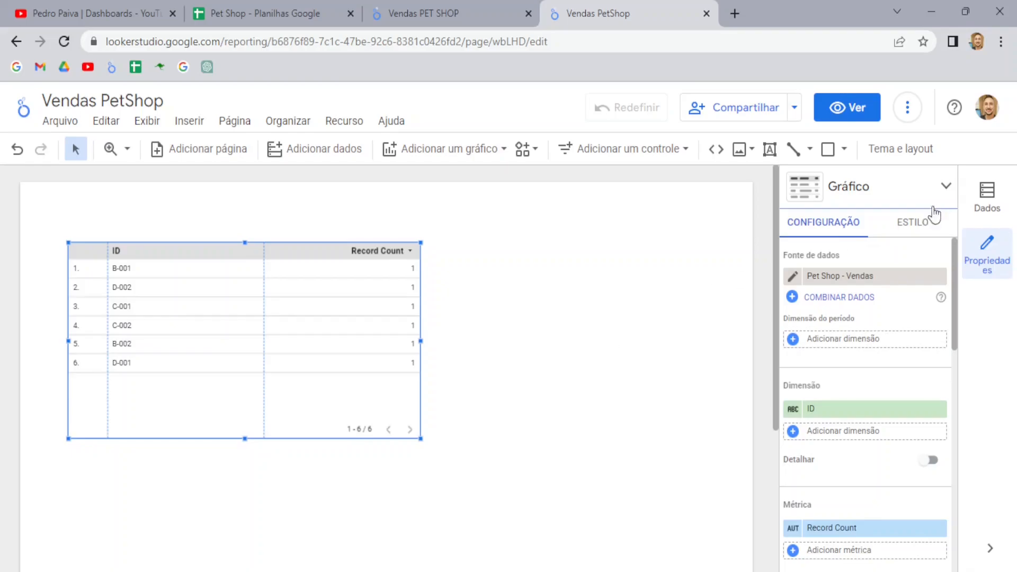
Step: Set the table's header font size to 18px and its label font size to 16px
{"action": "left_click", "coordinate": [926, 225]}
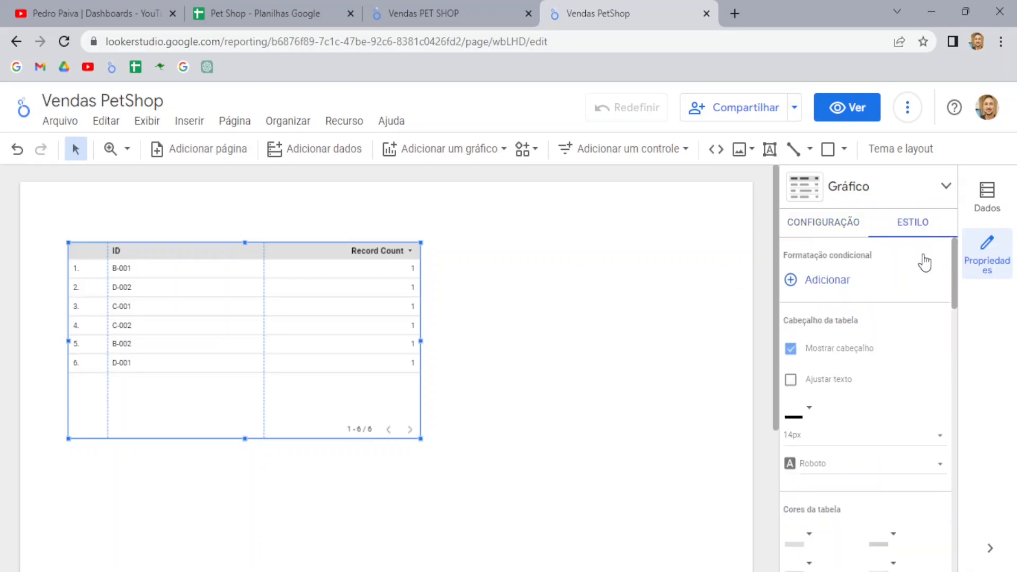
{"action": "left_click", "coordinate": [809, 439]}
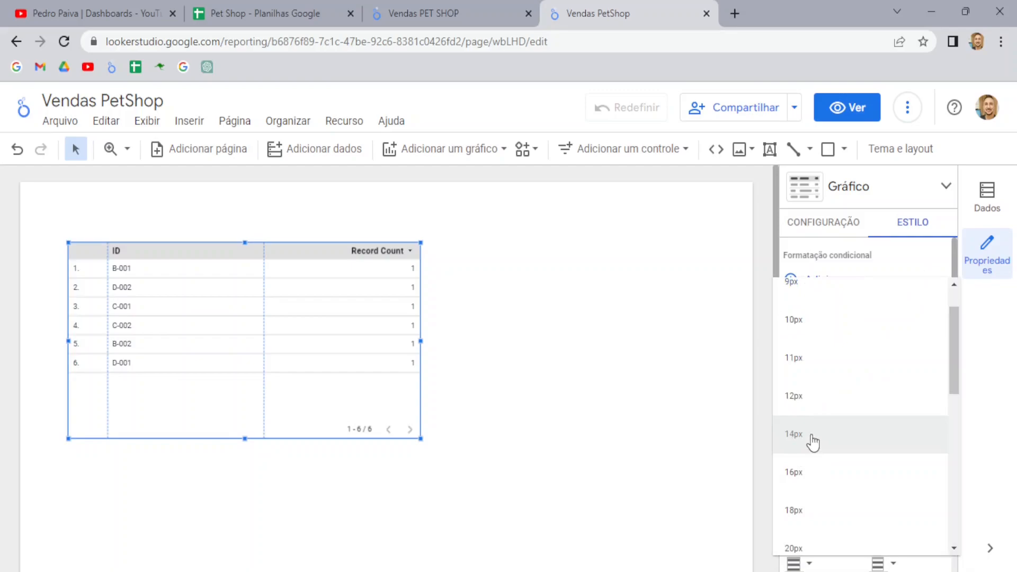
{"action": "left_click", "coordinate": [816, 505]}
{"action": "scroll", "coordinate": [847, 445], "scroll_direction": "down", "scroll_amount": 7}
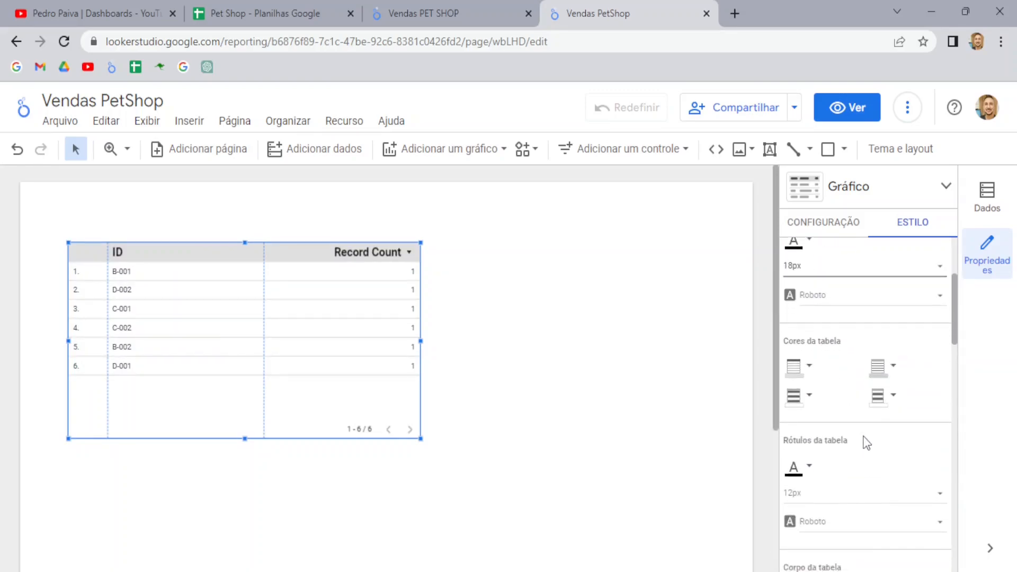
{"action": "left_click", "coordinate": [835, 355]}
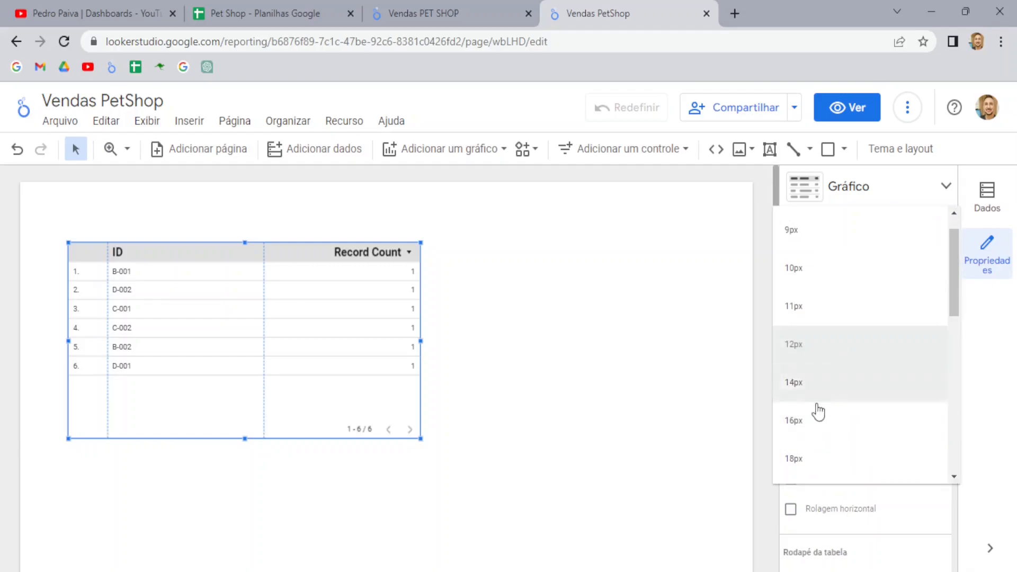
{"action": "left_click", "coordinate": [811, 420]}
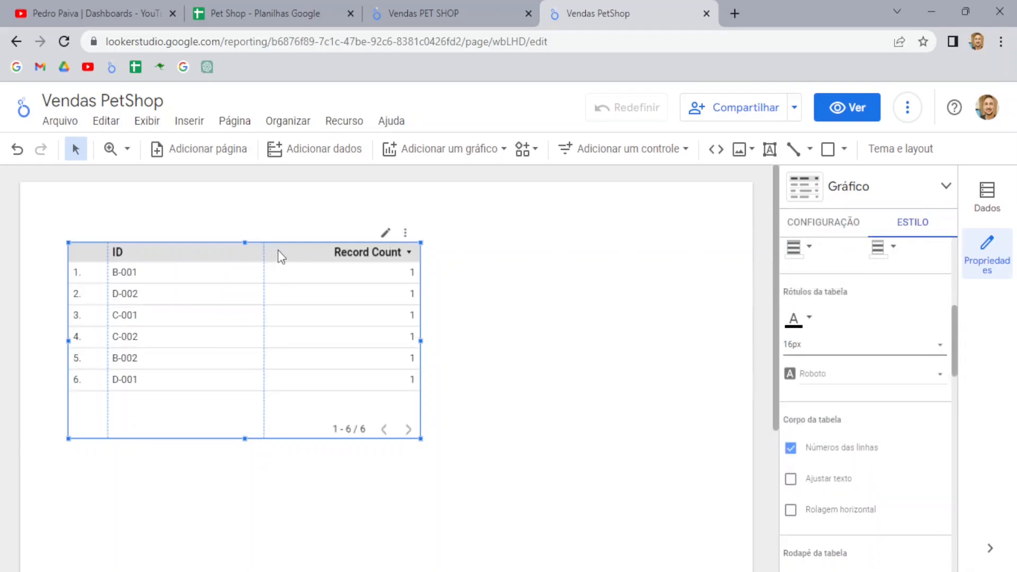
Step: Turn off the row numbers in the table body
{"action": "left_click", "coordinate": [829, 225]}
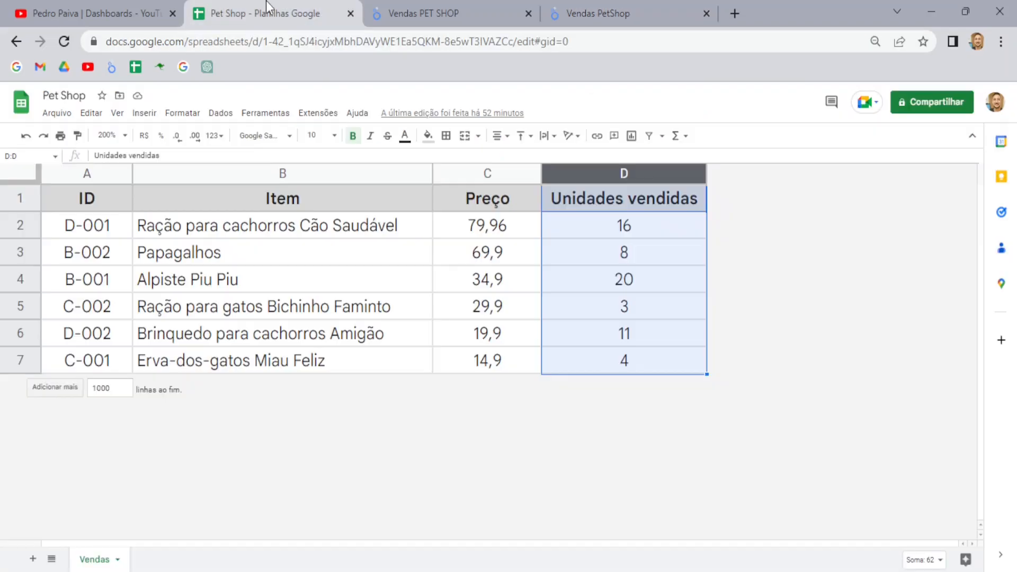
{"action": "left_click", "coordinate": [266, 11]}
{"action": "left_click", "coordinate": [609, 7]}
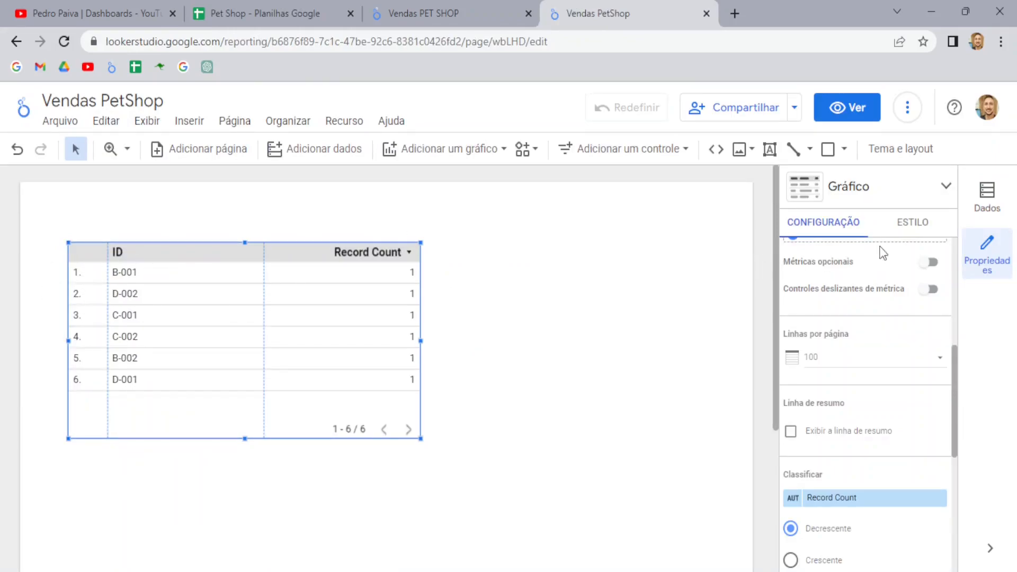
{"action": "left_click", "coordinate": [911, 222]}
{"action": "scroll", "coordinate": [877, 343], "scroll_direction": "down", "scroll_amount": 1}
{"action": "scroll", "coordinate": [877, 343], "scroll_direction": "down", "scroll_amount": 1}
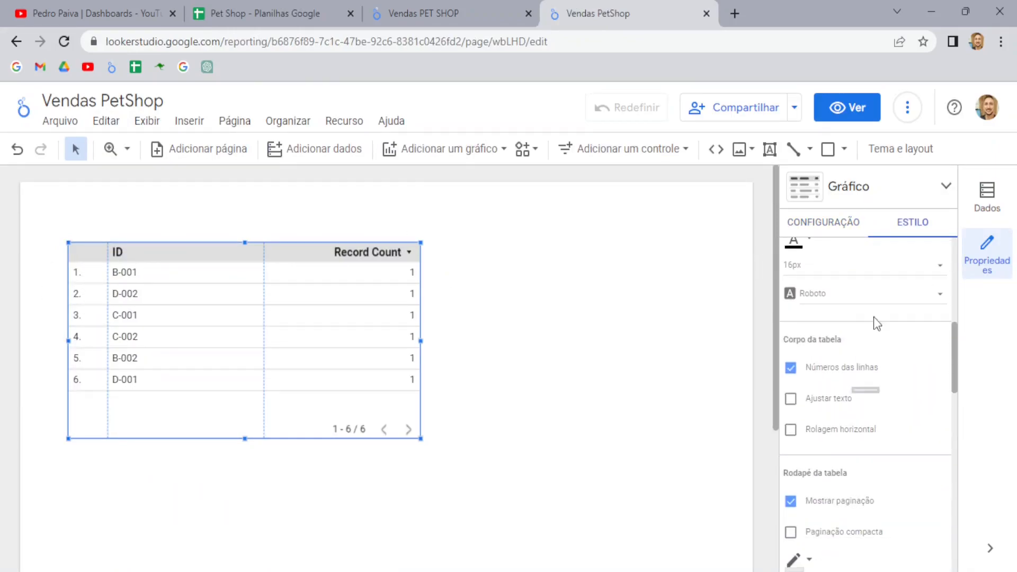
{"action": "left_click", "coordinate": [793, 372]}
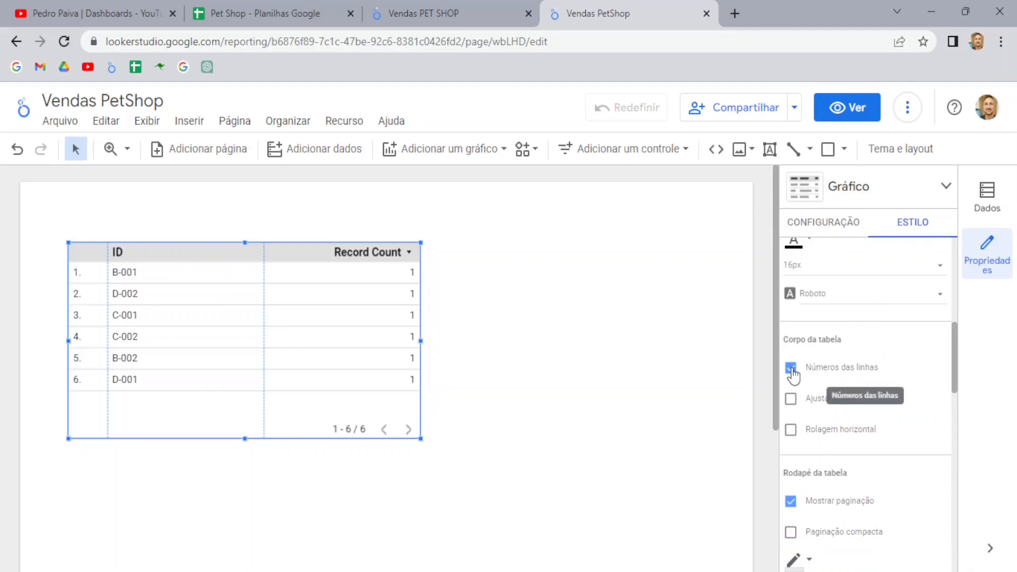
Step: Check the column headings in the Pet Shop spreadsheet and add Item as the table's second dimension
{"action": "left_click", "coordinate": [831, 222]}
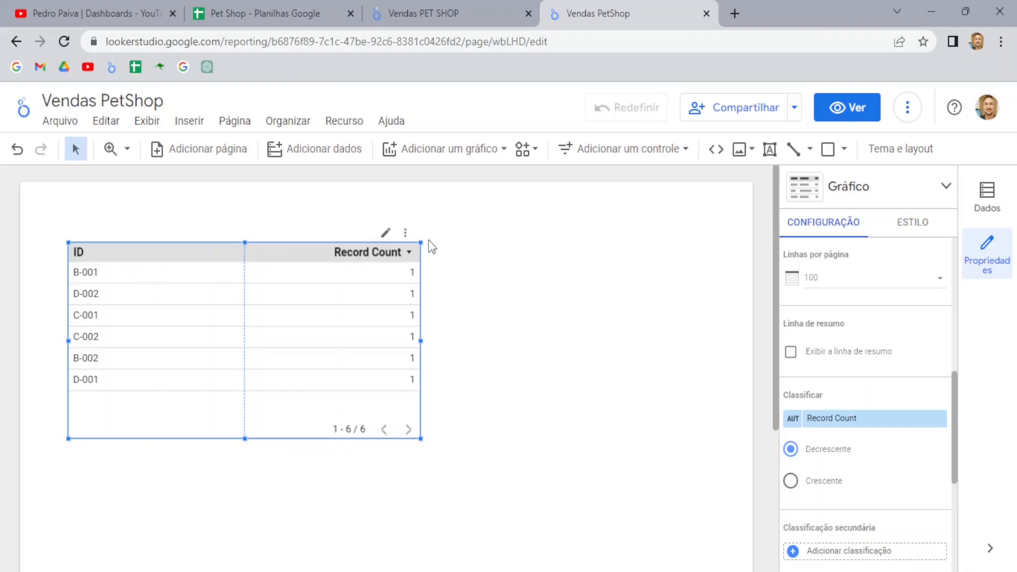
{"action": "left_click", "coordinate": [294, 4]}
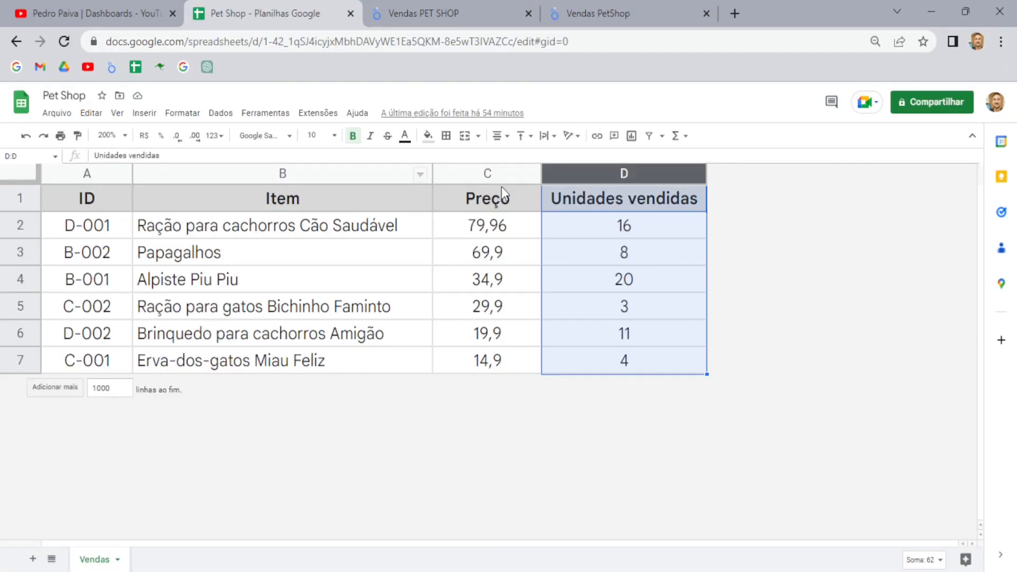
{"action": "left_click", "coordinate": [616, 2]}
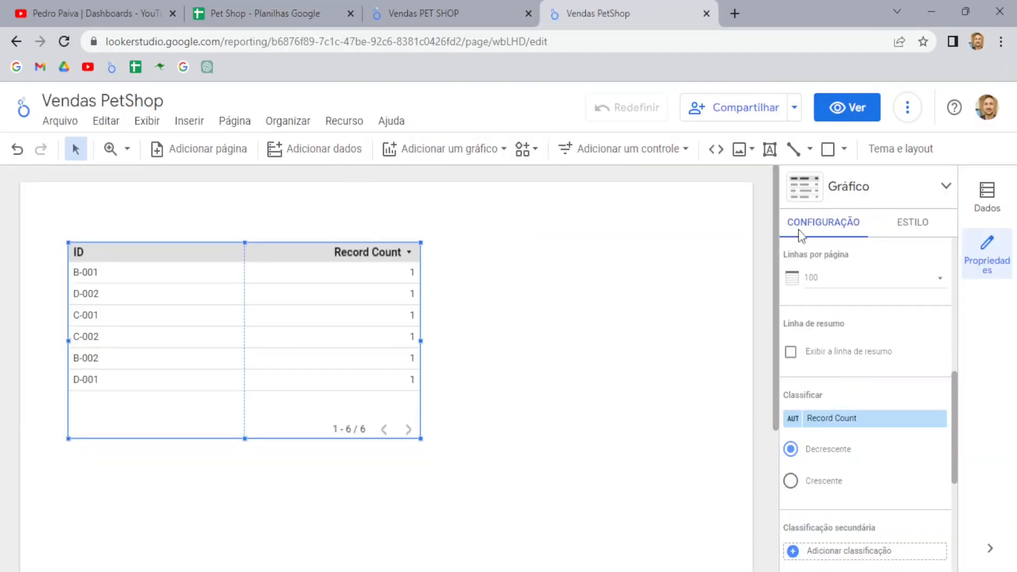
{"action": "scroll", "coordinate": [847, 378], "scroll_direction": "up", "scroll_amount": 5}
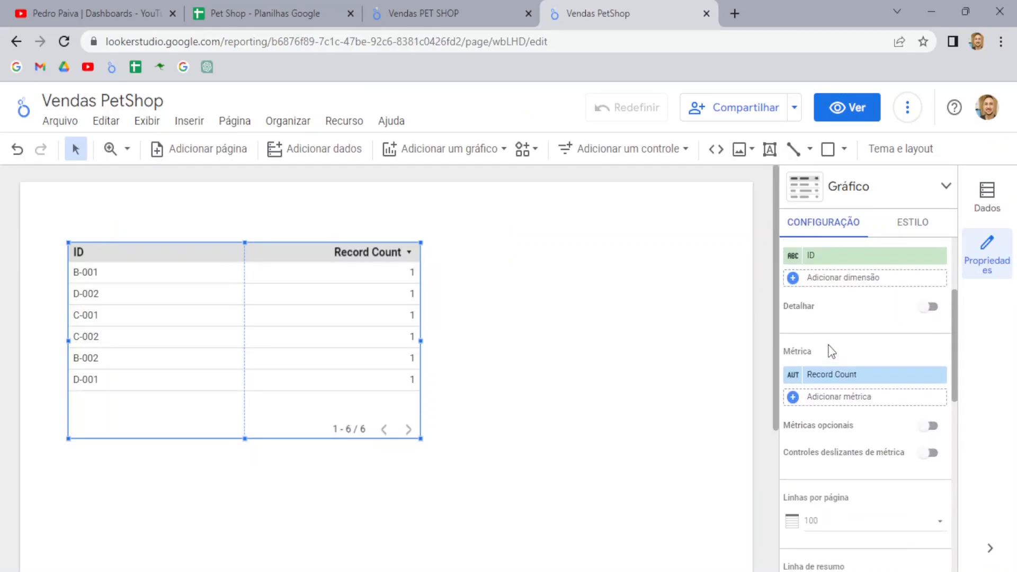
{"action": "scroll", "coordinate": [831, 351], "scroll_direction": "up", "scroll_amount": 3}
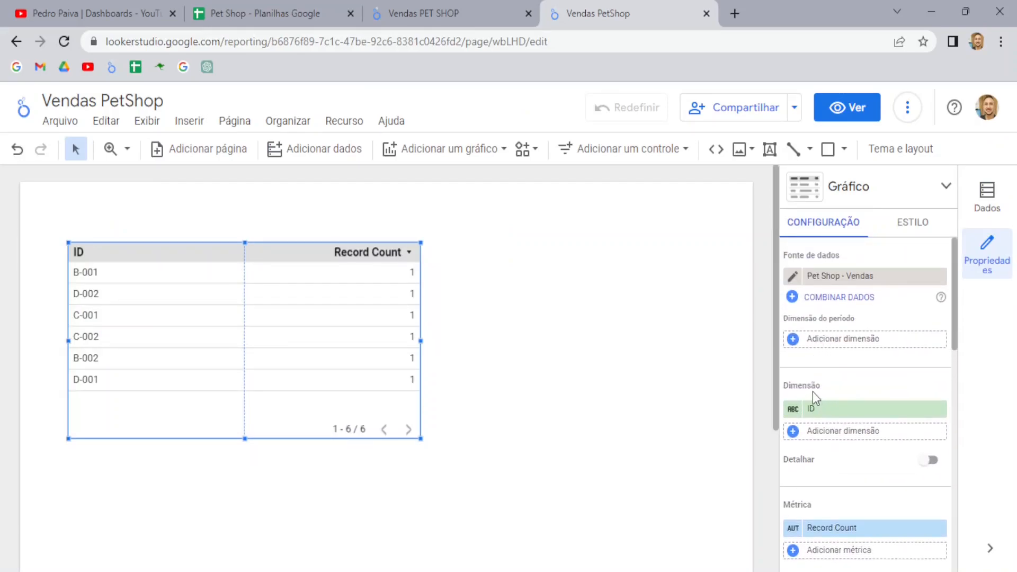
{"action": "left_click", "coordinate": [833, 438]}
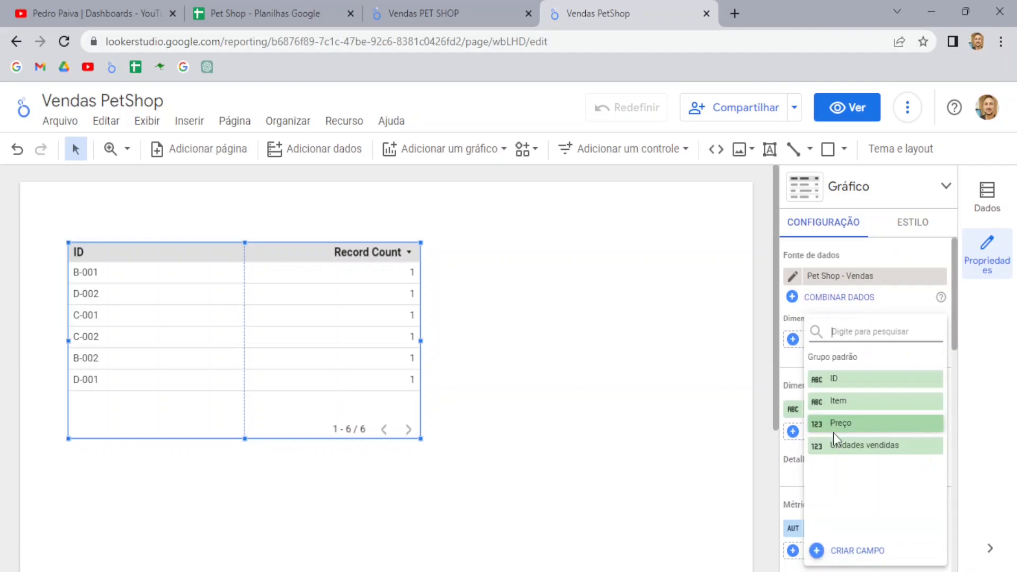
{"action": "left_click", "coordinate": [855, 406]}
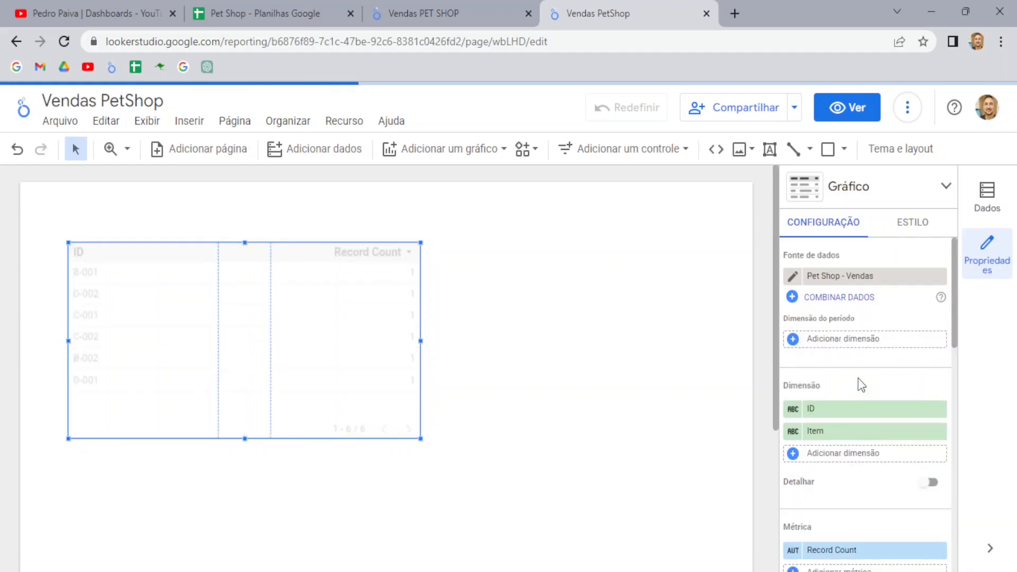
Step: Replace the table's Record Count metric with the metrics Preço and Unidades vendidas
{"action": "scroll", "coordinate": [860, 344], "scroll_direction": "down", "scroll_amount": 3}
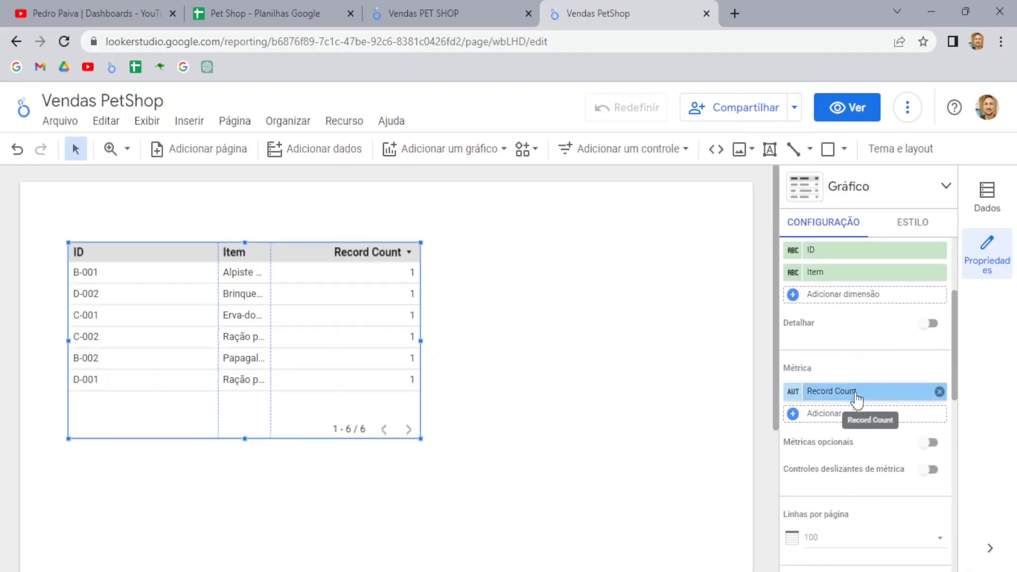
{"action": "left_click", "coordinate": [939, 391]}
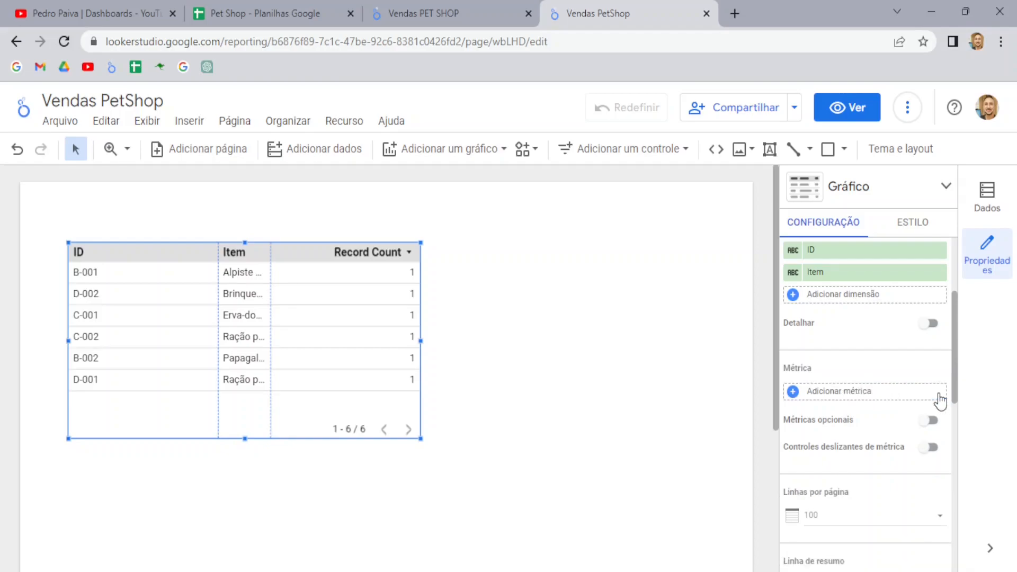
{"action": "left_click", "coordinate": [860, 393]}
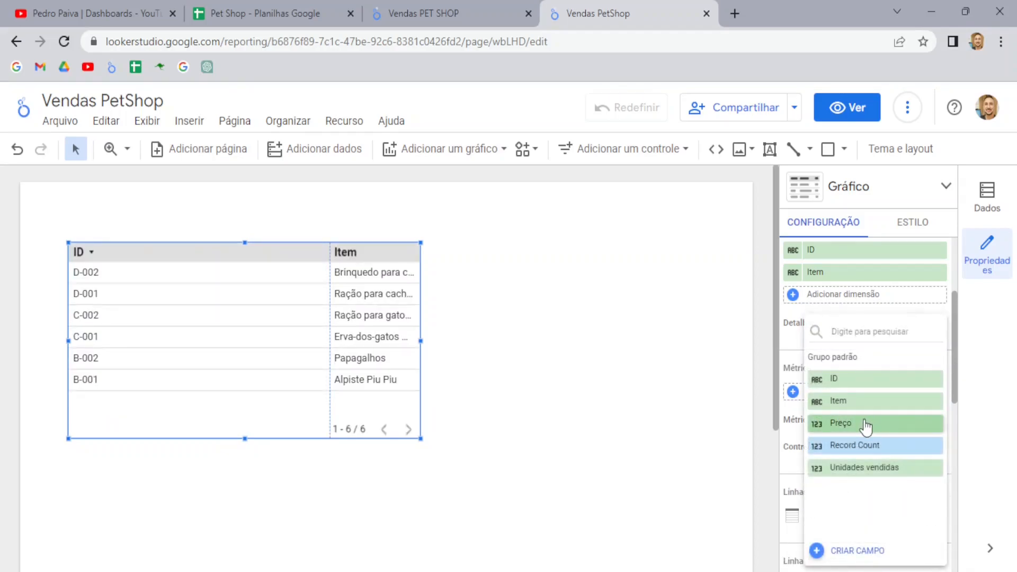
{"action": "left_click", "coordinate": [867, 424]}
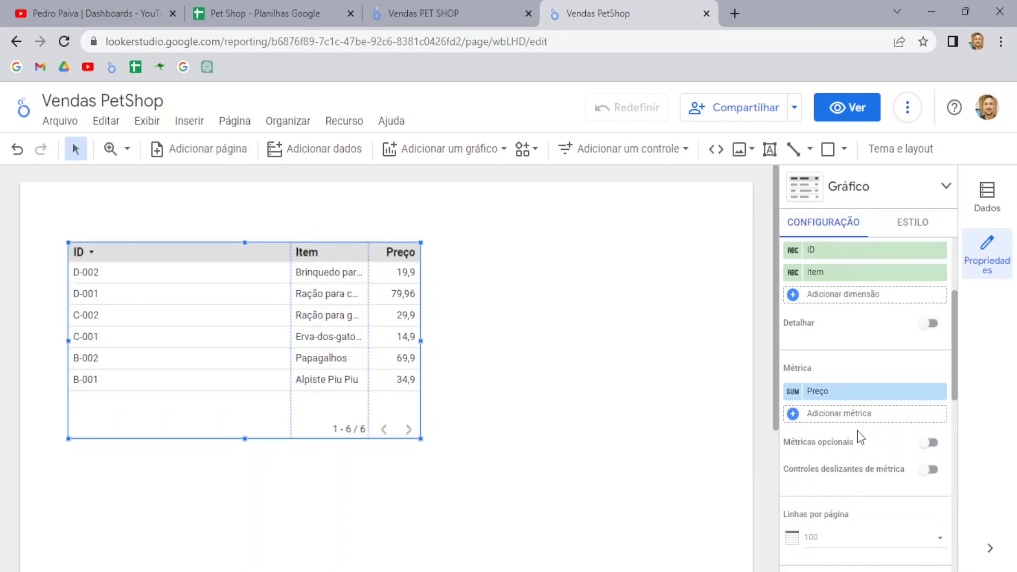
{"action": "left_click", "coordinate": [854, 416]}
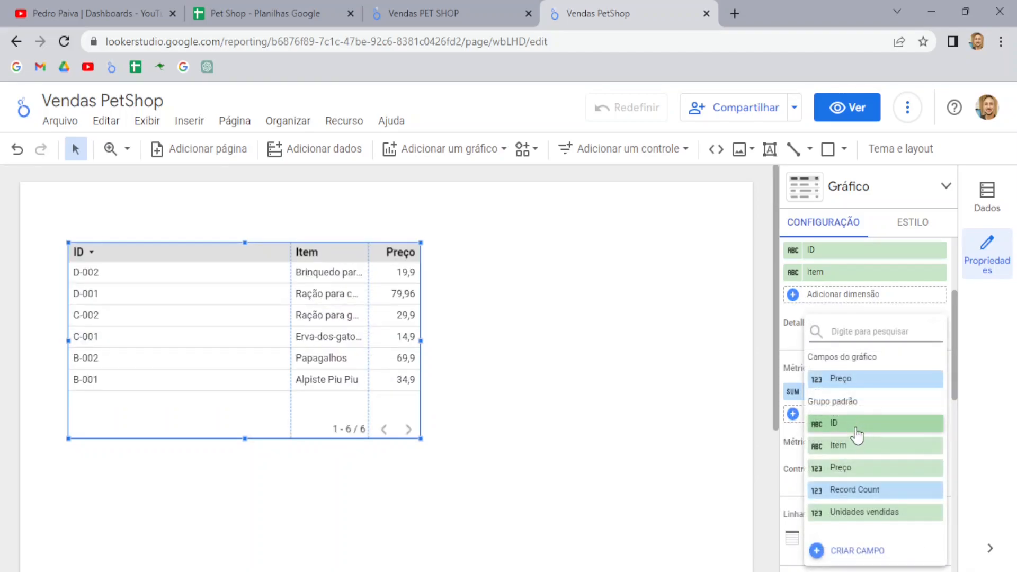
{"action": "left_click", "coordinate": [878, 513]}
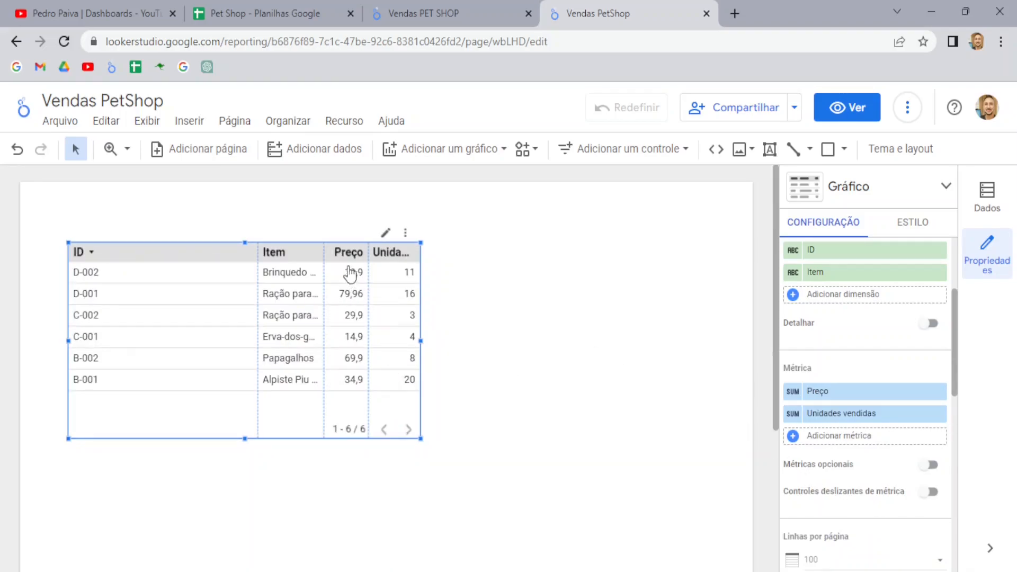
Step: Set the Preço field's type to currency BRL - Real brasileiro (R$) in the Pet Shop - Vendas data source
{"action": "left_click", "coordinate": [345, 125]}
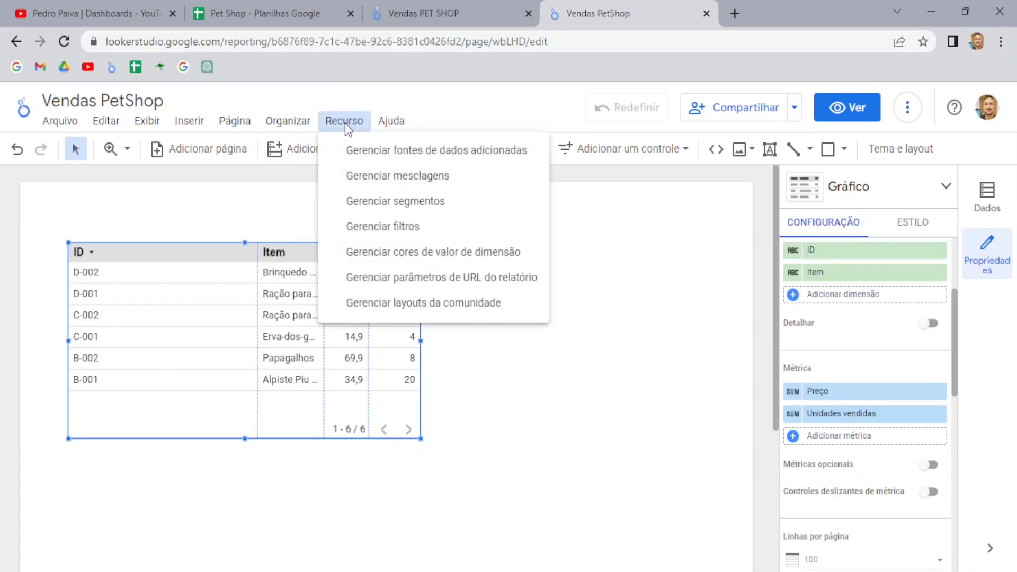
{"action": "left_click", "coordinate": [368, 154]}
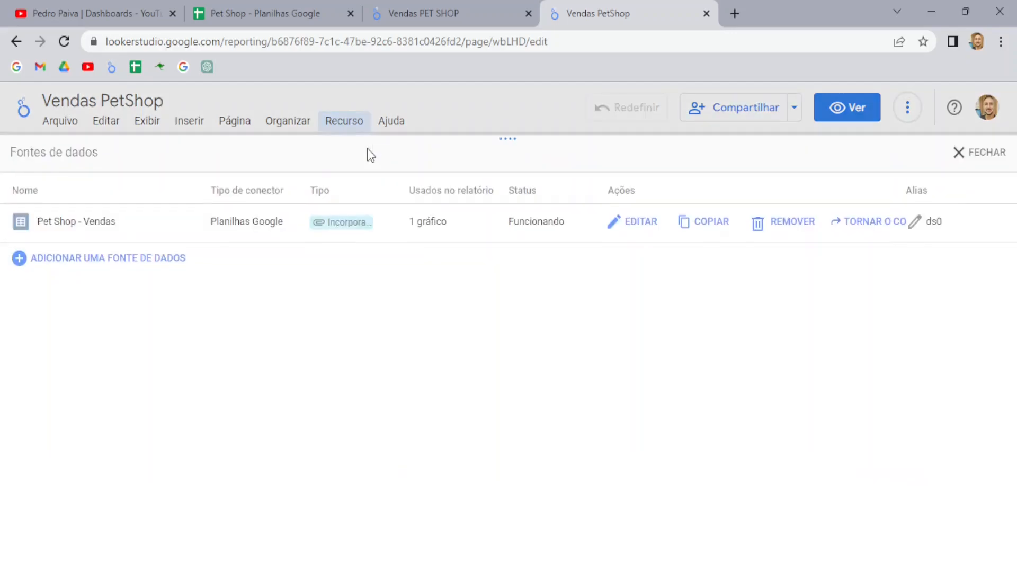
{"action": "left_click", "coordinate": [639, 229]}
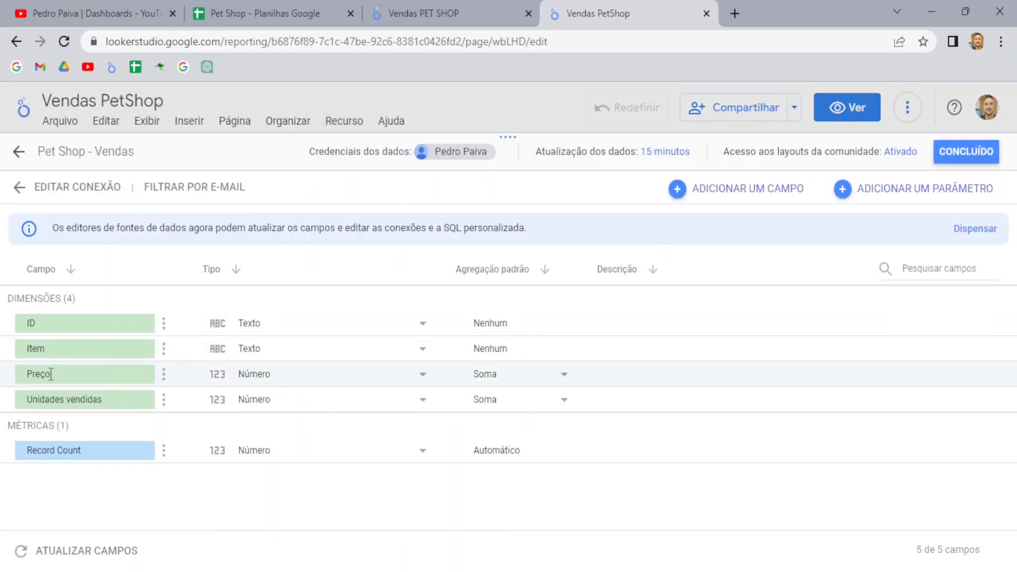
{"action": "left_click", "coordinate": [258, 377]}
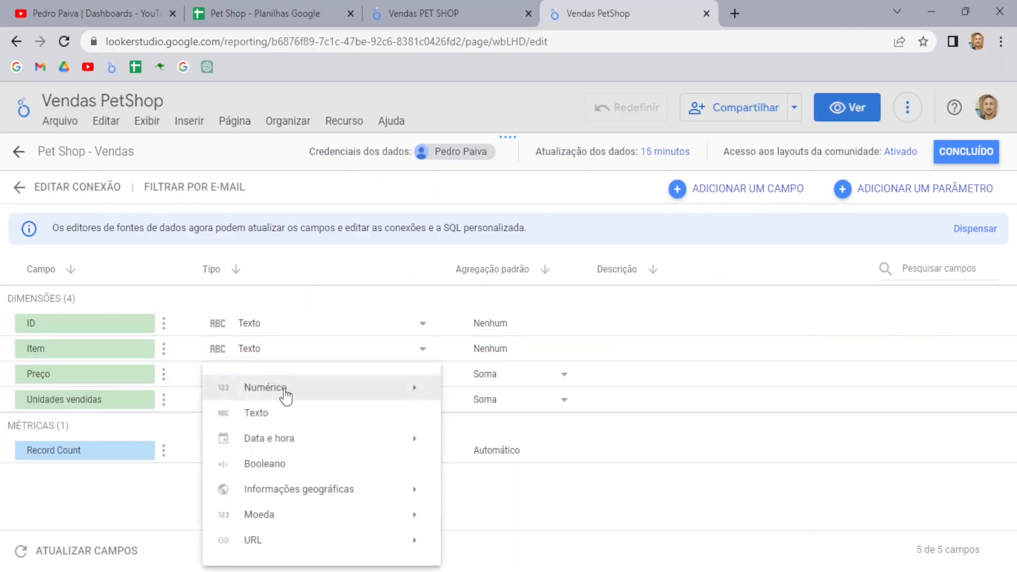
{"action": "mouse_move", "coordinate": [274, 520]}
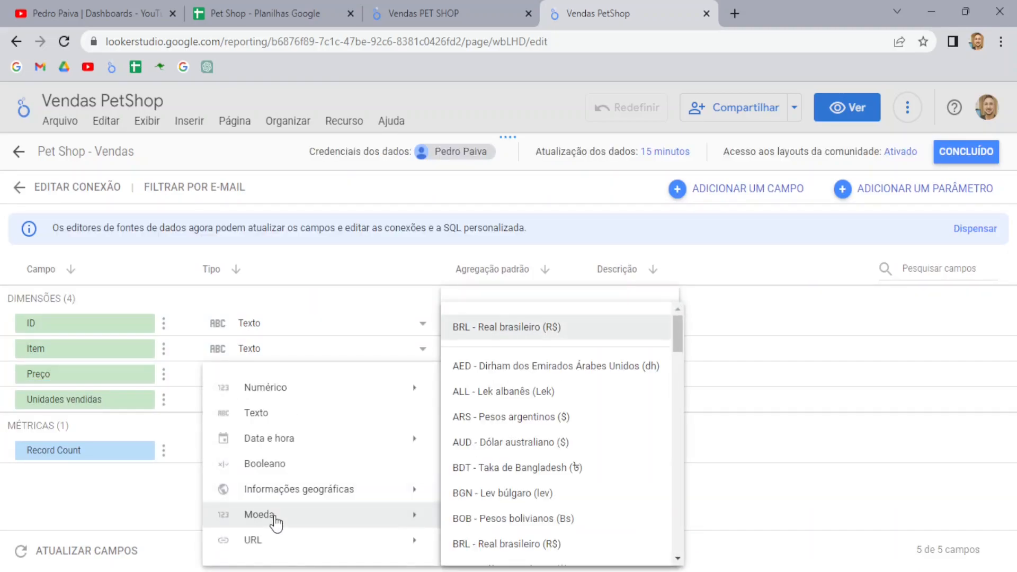
{"action": "left_click", "coordinate": [537, 333]}
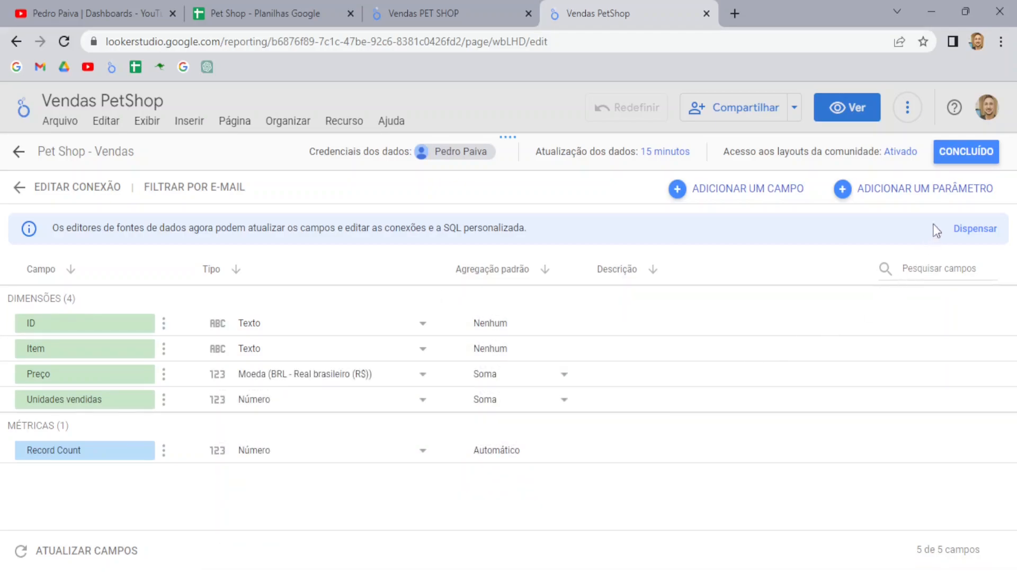
{"action": "left_click", "coordinate": [965, 152]}
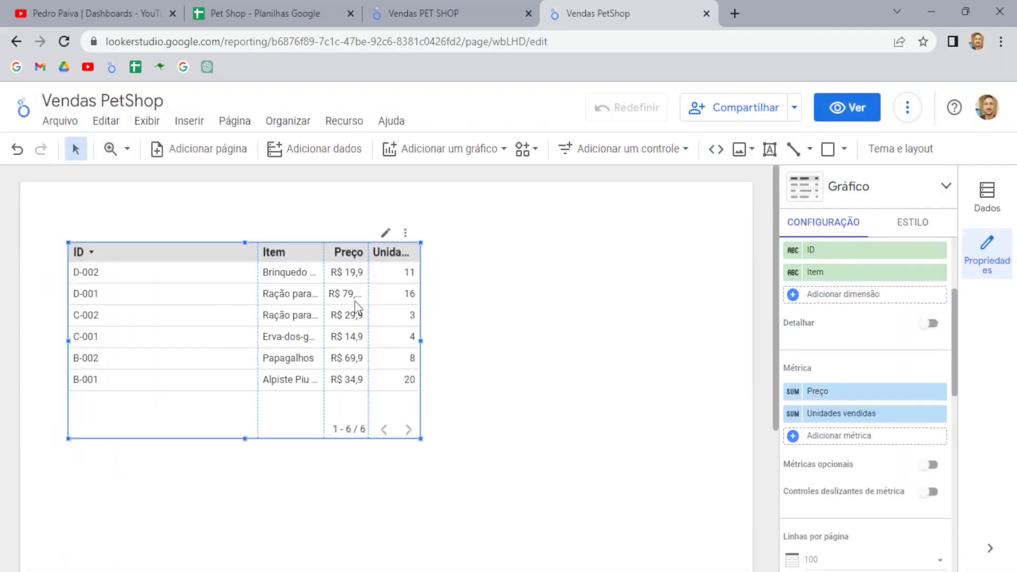
Step: Widen the table to a little over half the page width and fit its columns to the data
{"action": "left_click_drag", "start_coordinate": [422, 341], "coordinate": [474, 341]}
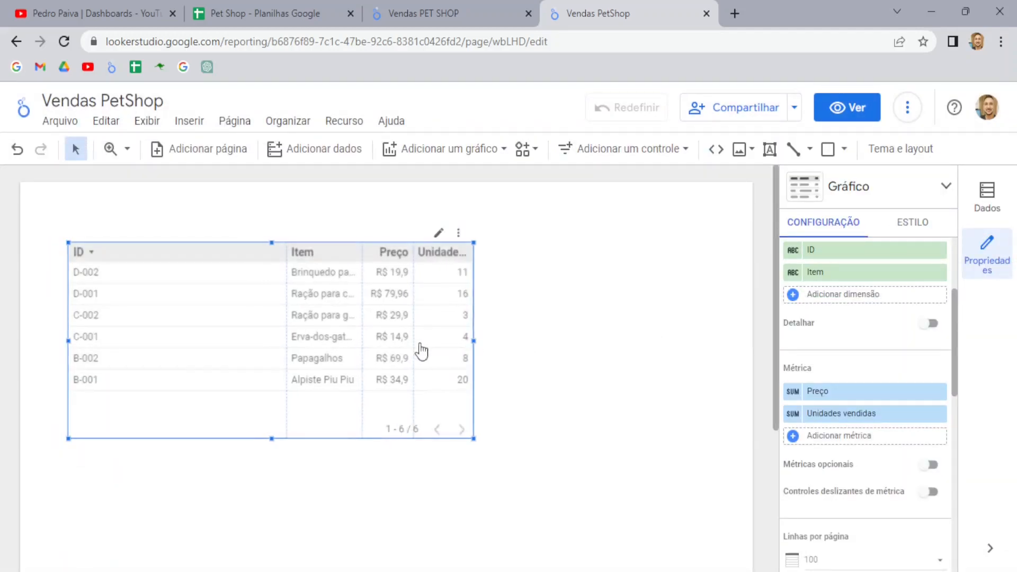
{"action": "right_click", "coordinate": [262, 328]}
{"action": "mouse_move", "coordinate": [329, 415]}
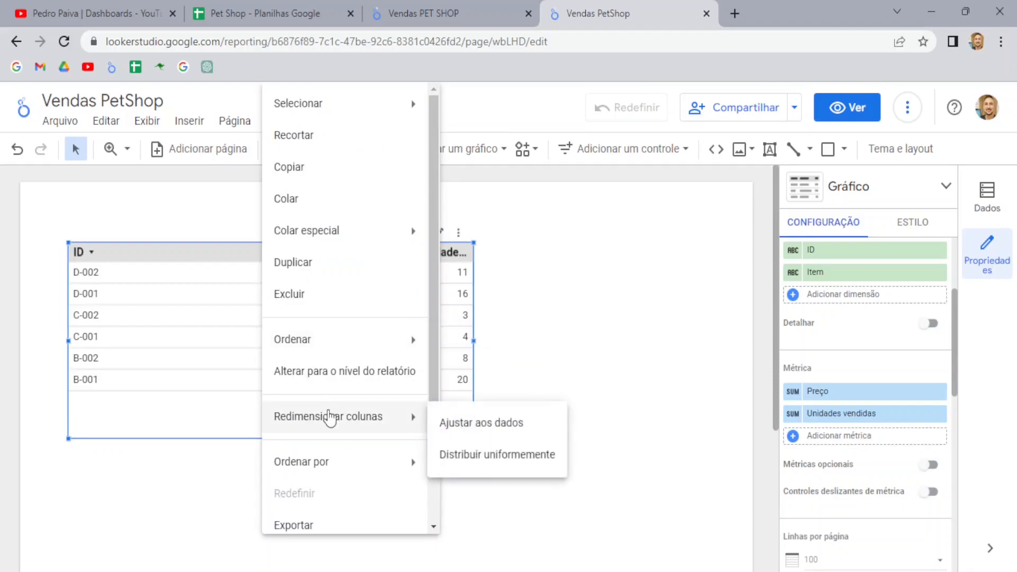
{"action": "left_click", "coordinate": [492, 424]}
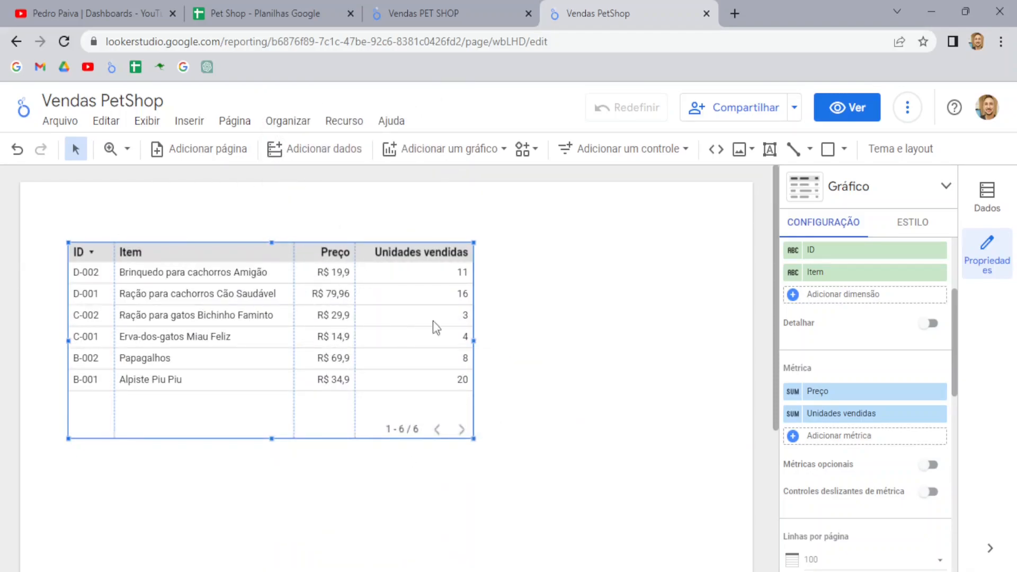
Step: Move the table lower and closer to the page's left edge, and review the finished Vendas PET SHOP report for reference
{"action": "left_click_drag", "start_coordinate": [255, 256], "coordinate": [227, 293]}
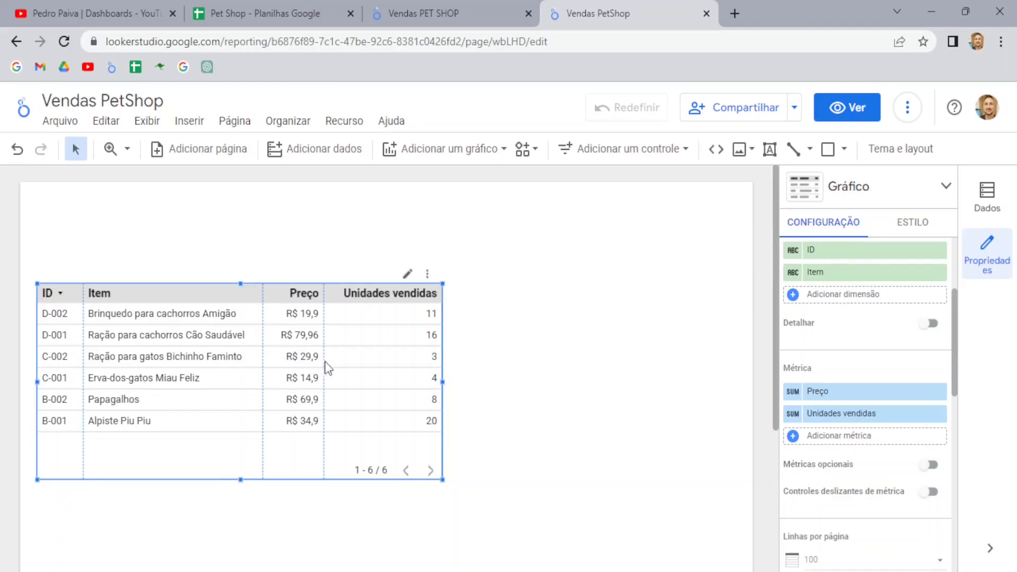
{"action": "left_click", "coordinate": [461, 13]}
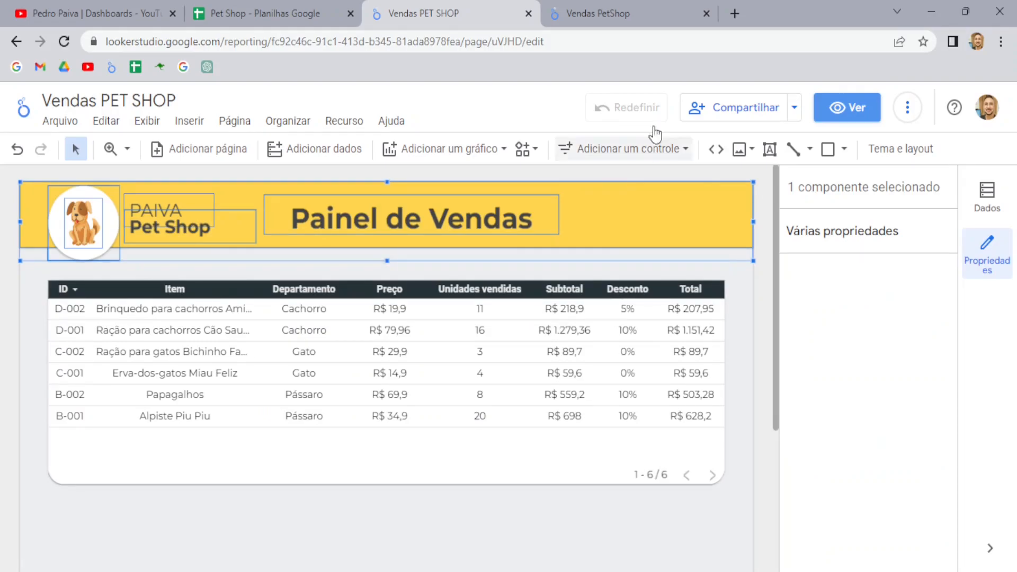
{"action": "left_click", "coordinate": [625, 12]}
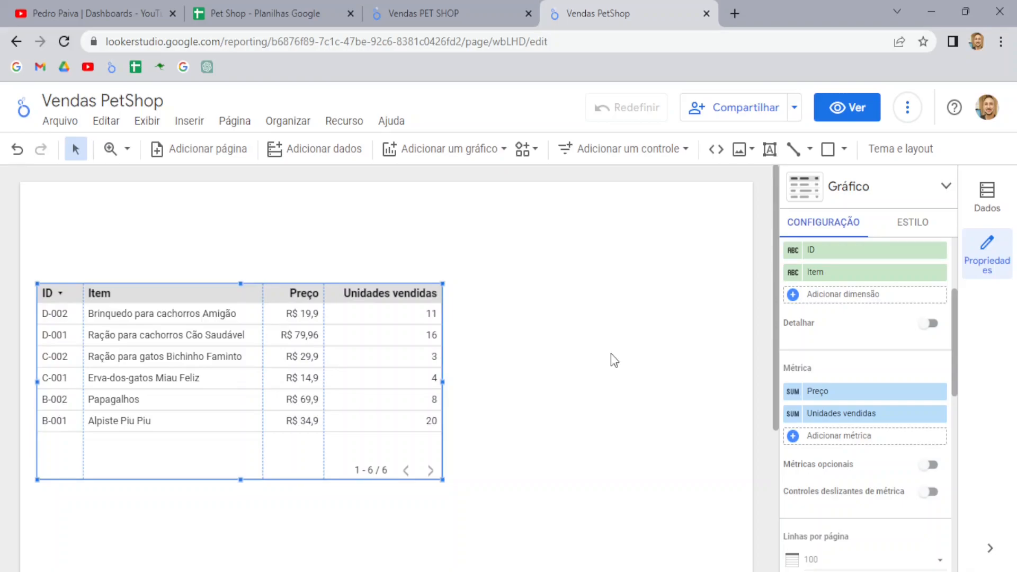
{"action": "scroll", "coordinate": [854, 351], "scroll_direction": "up", "scroll_amount": 1}
{"action": "scroll", "coordinate": [853, 402], "scroll_direction": "up", "scroll_amount": 3}
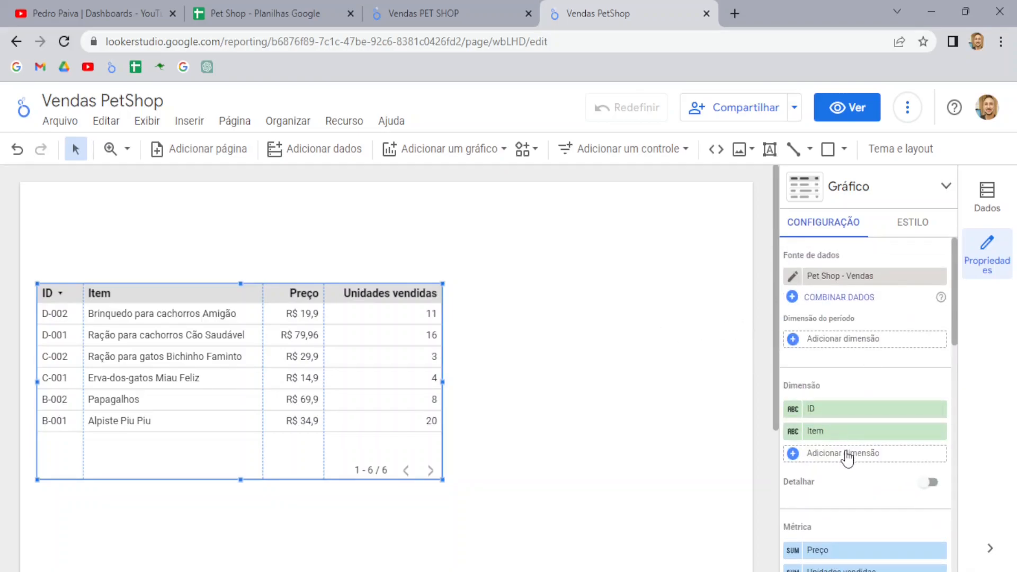
{"action": "scroll", "coordinate": [850, 469], "scroll_direction": "down", "scroll_amount": 2}
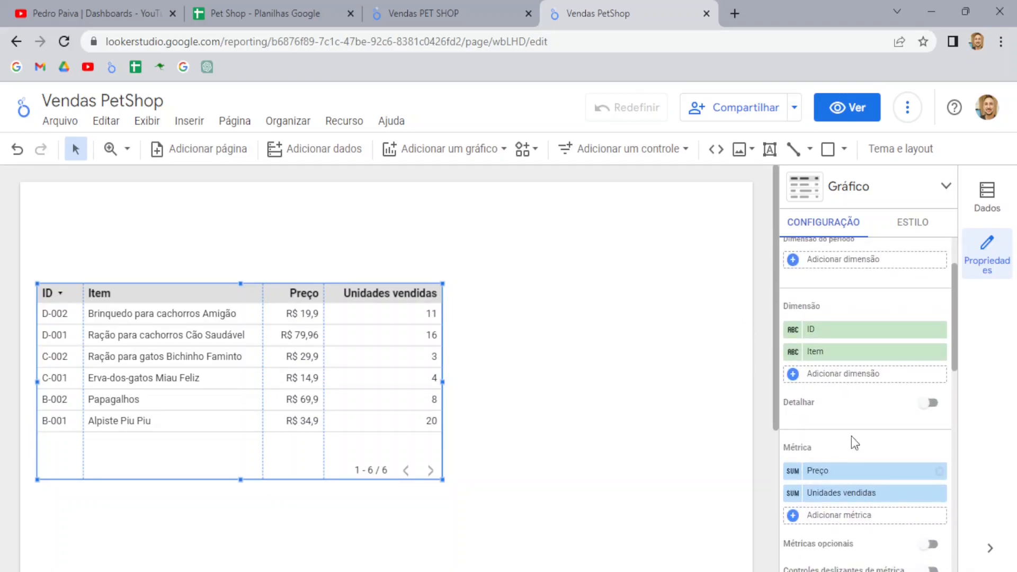
{"action": "left_click", "coordinate": [835, 377]}
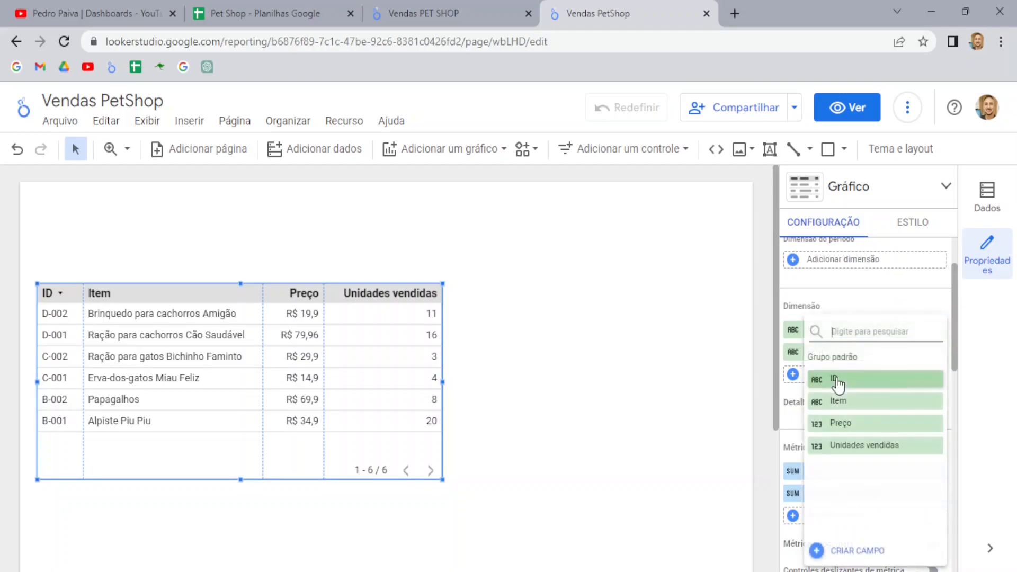
{"action": "left_click", "coordinate": [859, 550]}
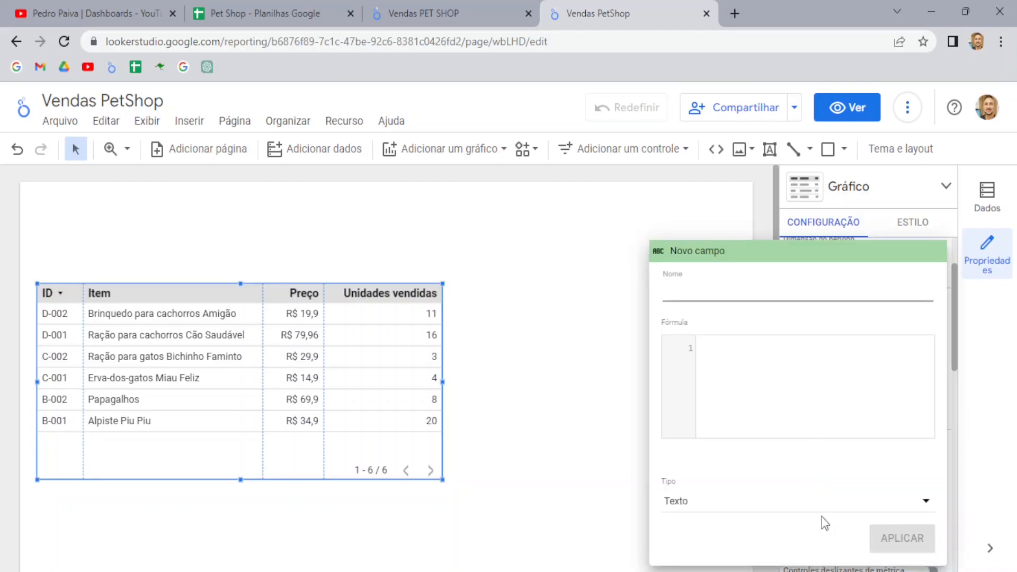
{"action": "left_click", "coordinate": [718, 354]}
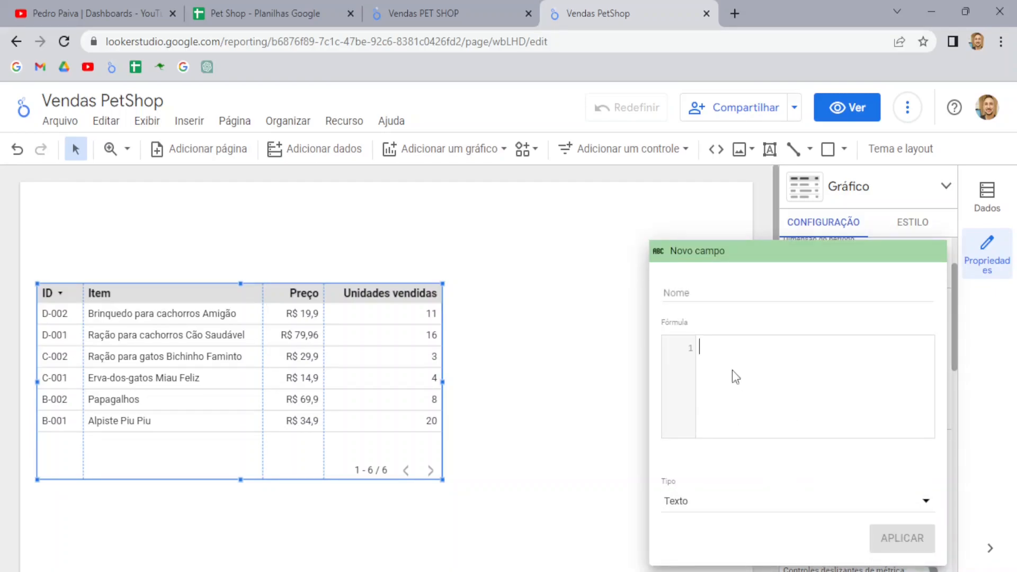
{"action": "left_click", "coordinate": [677, 294]}
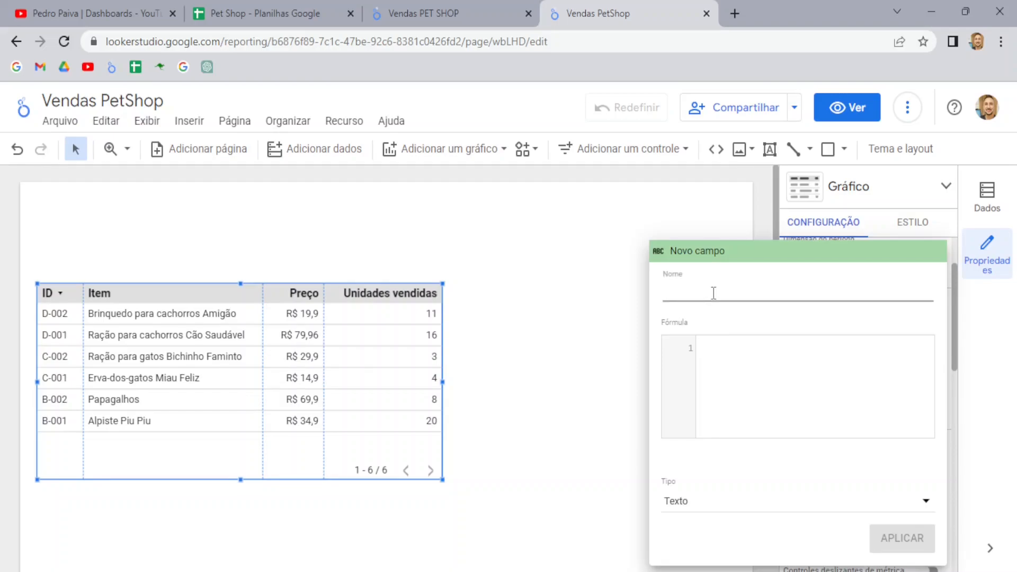
{"action": "left_click", "coordinate": [764, 209]}
{"action": "scroll", "coordinate": [845, 408], "scroll_direction": "down", "scroll_amount": 1}
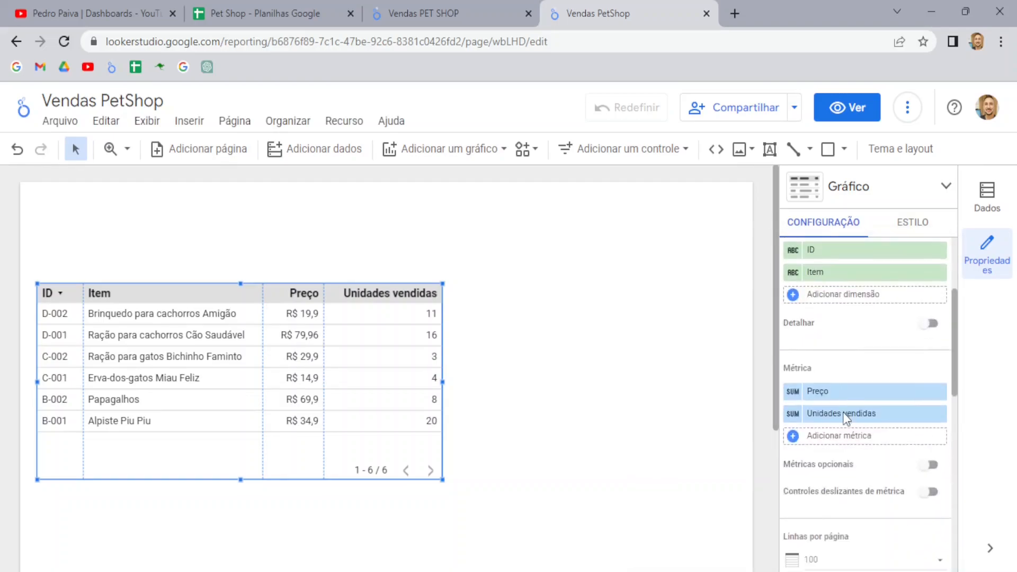
{"action": "left_click", "coordinate": [827, 439]}
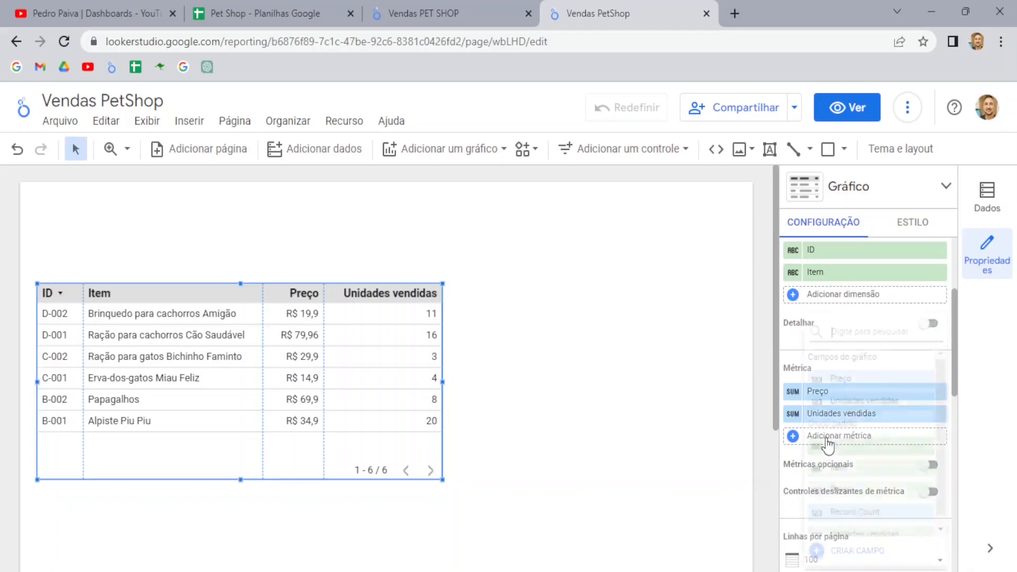
{"action": "left_click", "coordinate": [858, 551]}
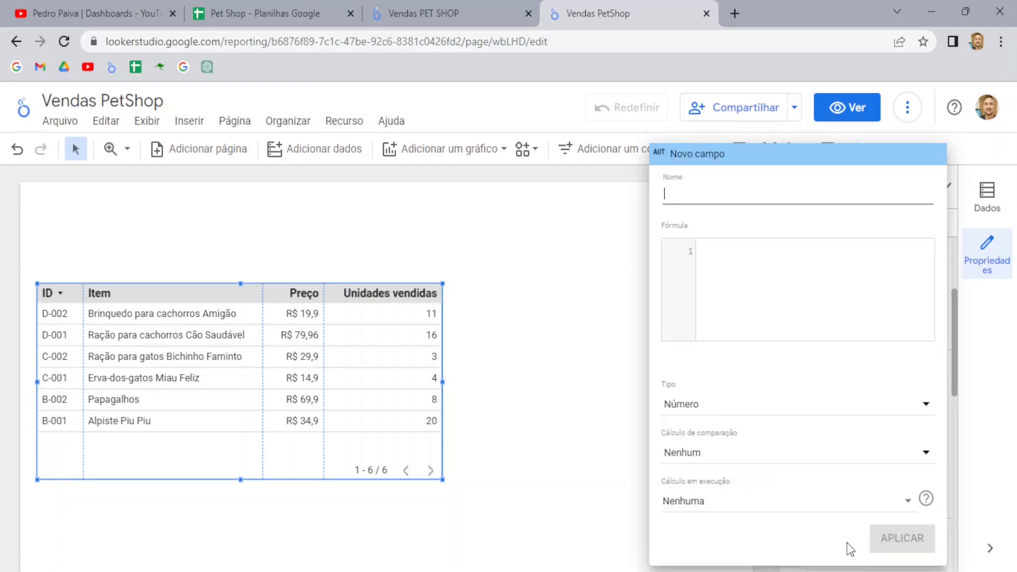
{"action": "left_click", "coordinate": [625, 327]}
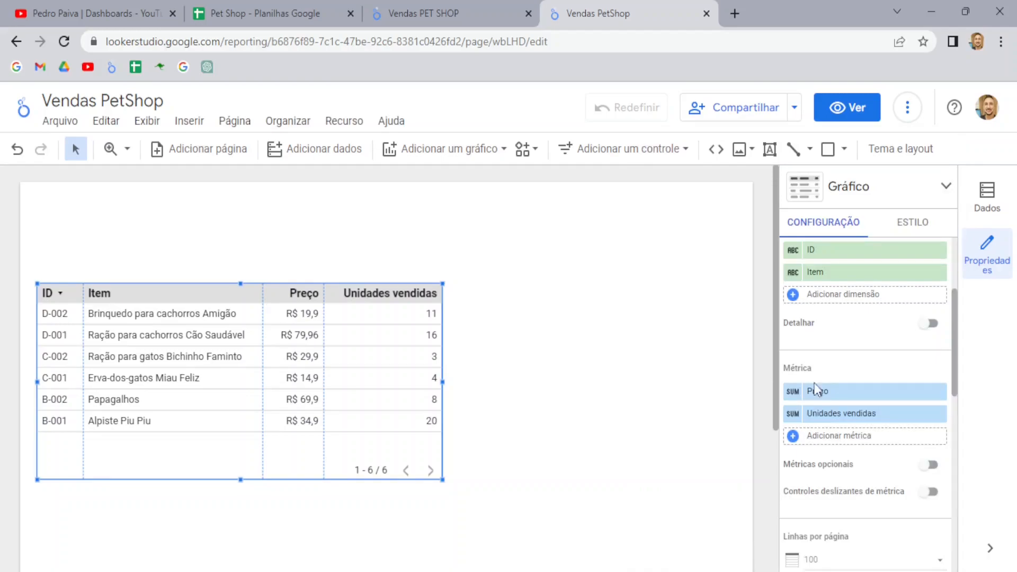
{"action": "scroll", "coordinate": [844, 390], "scroll_direction": "up", "scroll_amount": 3}
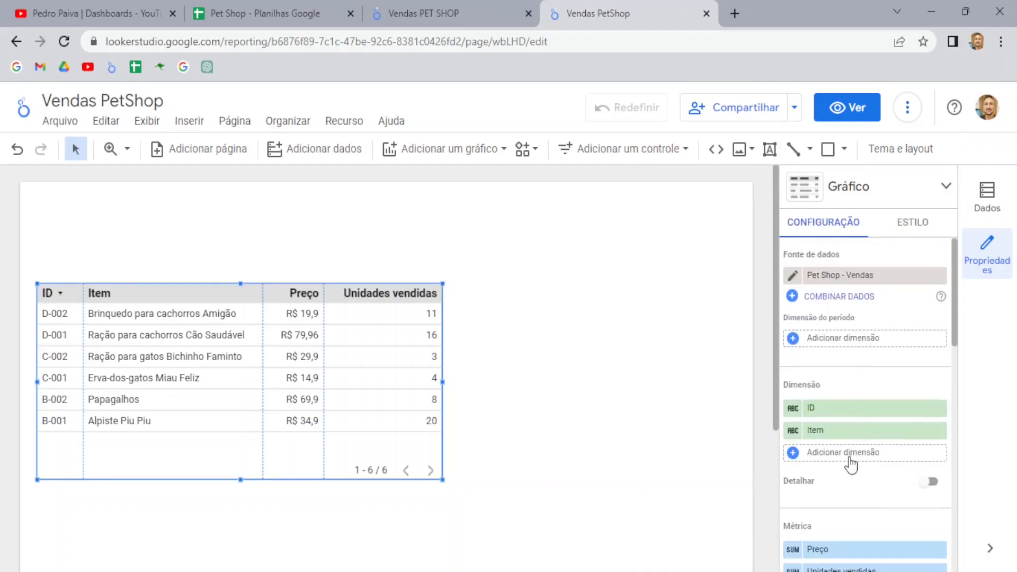
{"action": "scroll", "coordinate": [852, 456], "scroll_direction": "down", "scroll_amount": 2}
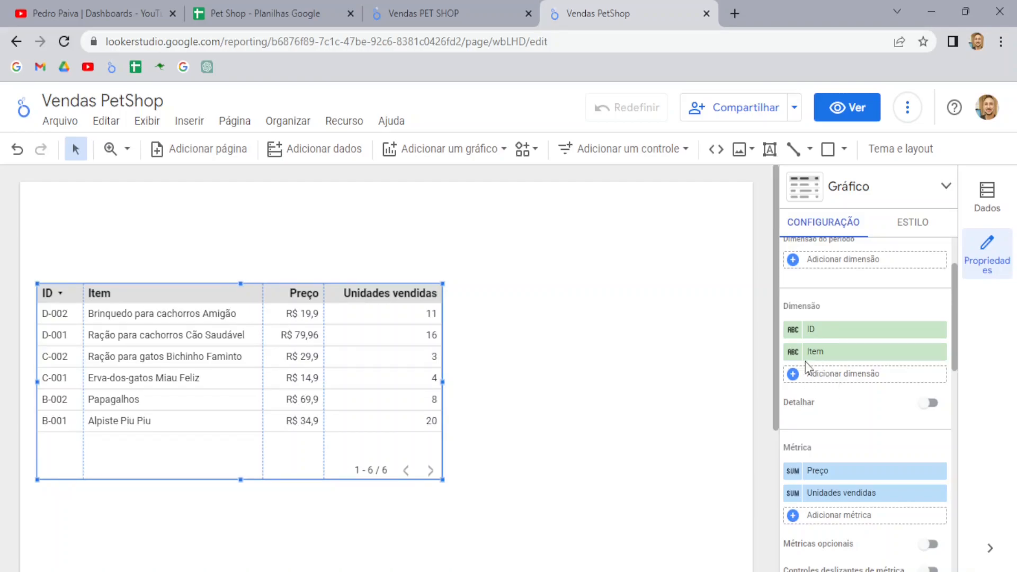
{"action": "scroll", "coordinate": [827, 380], "scroll_direction": "down", "scroll_amount": 2}
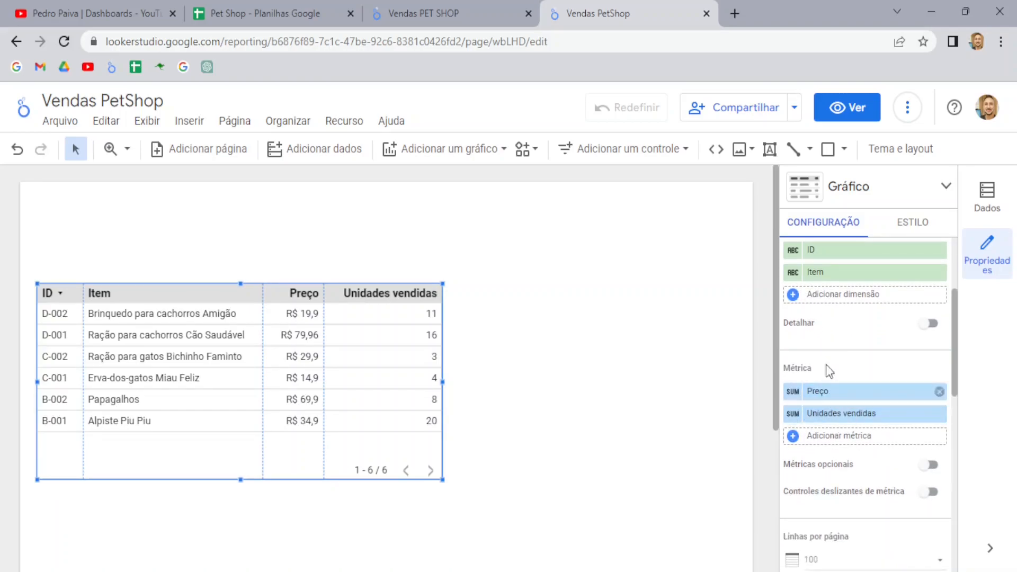
{"action": "scroll", "coordinate": [825, 367], "scroll_direction": "up", "scroll_amount": 2}
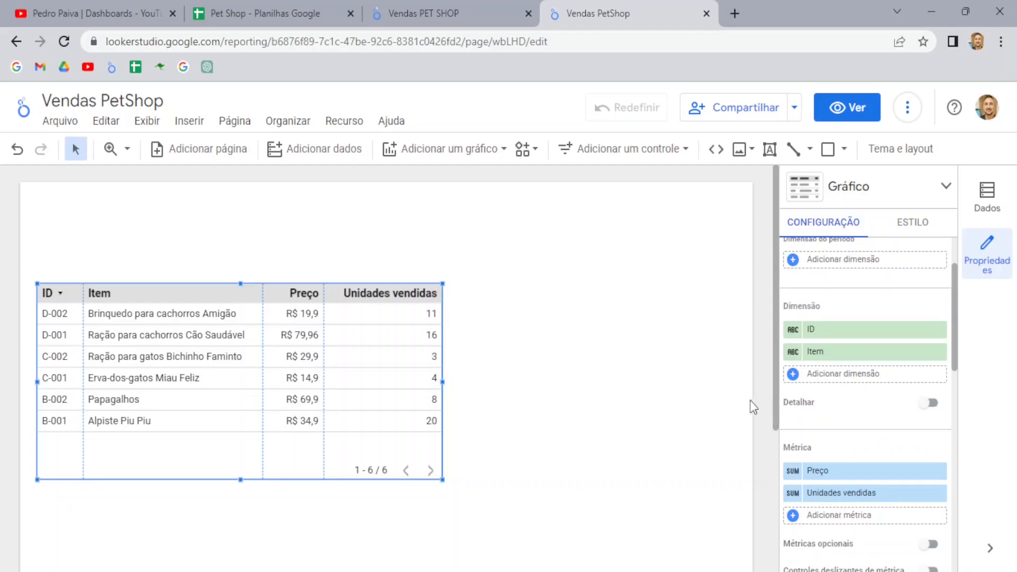
Step: Open the Pet Shop - Vendas data source for editing from the report's added data sources
{"action": "left_click", "coordinate": [342, 126]}
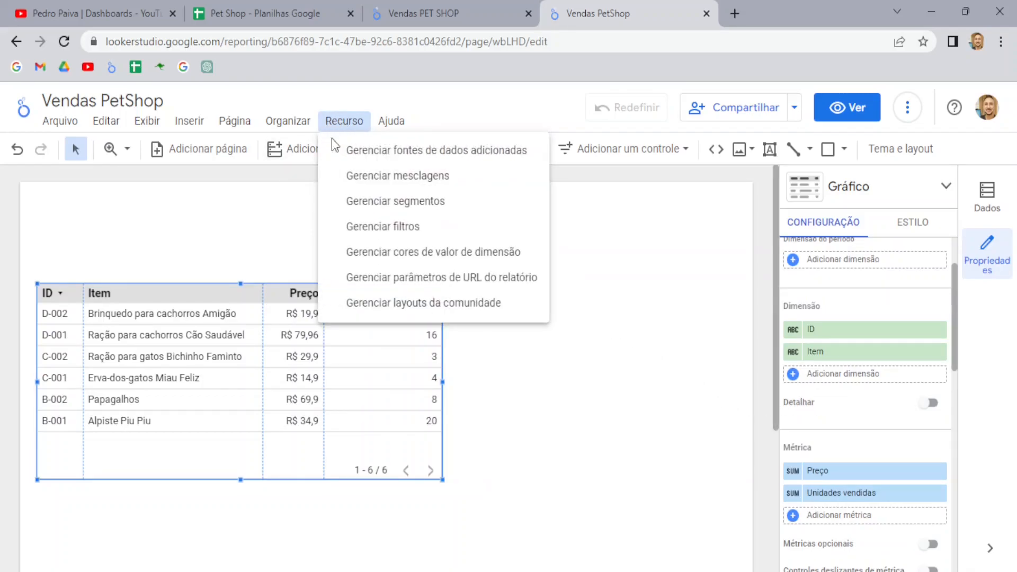
{"action": "left_click", "coordinate": [372, 152]}
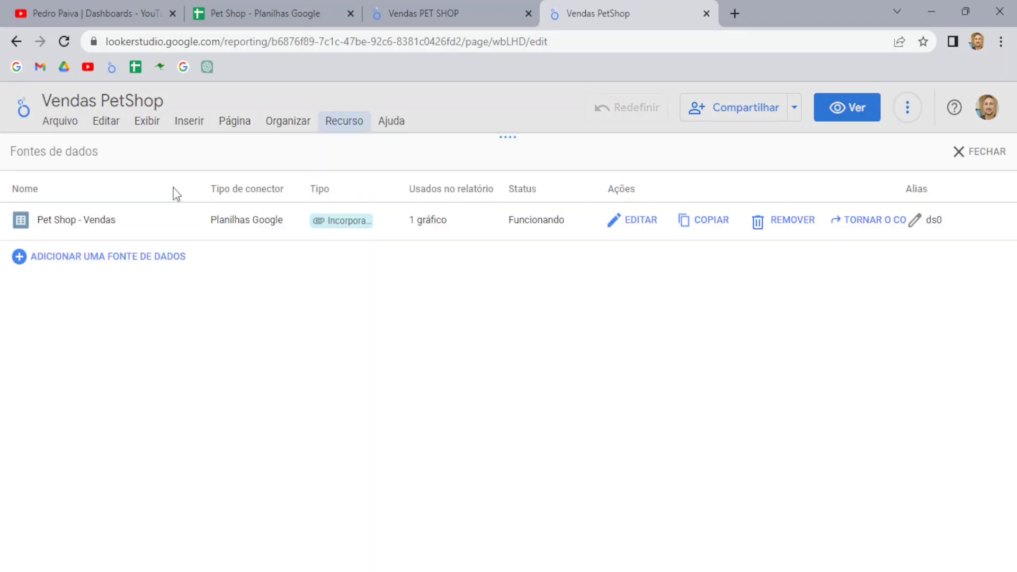
{"action": "left_click", "coordinate": [634, 220]}
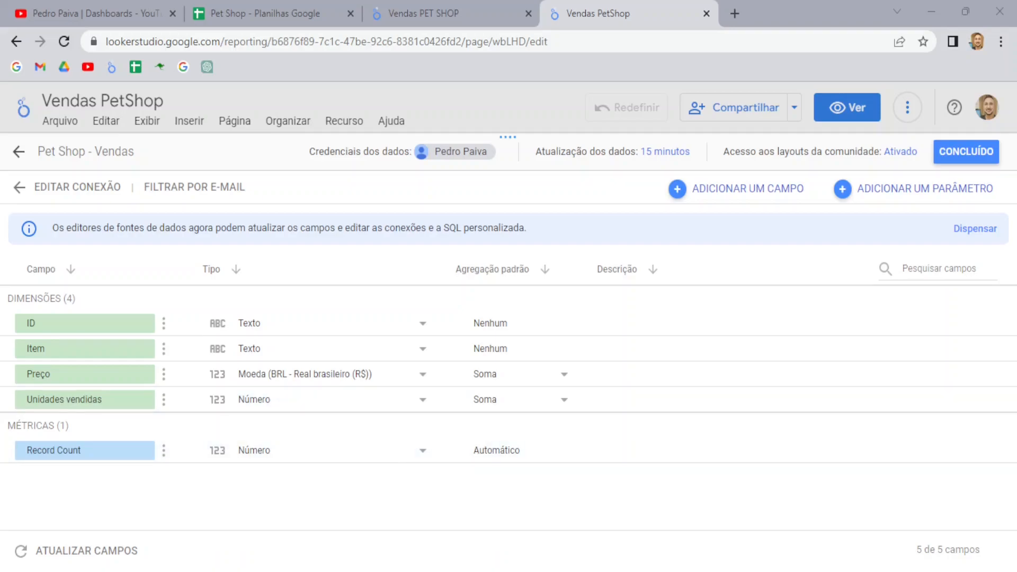
Step: Review the finished Vendas PET SHOP report in view mode, then return to the Vendas PetShop data source
{"action": "left_click", "coordinate": [441, 2]}
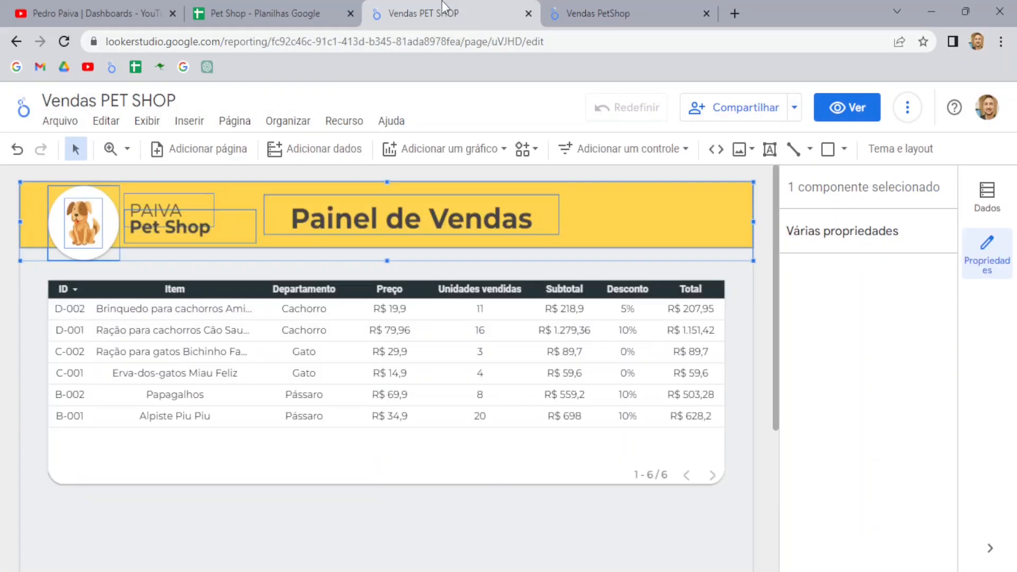
{"action": "left_click", "coordinate": [845, 111]}
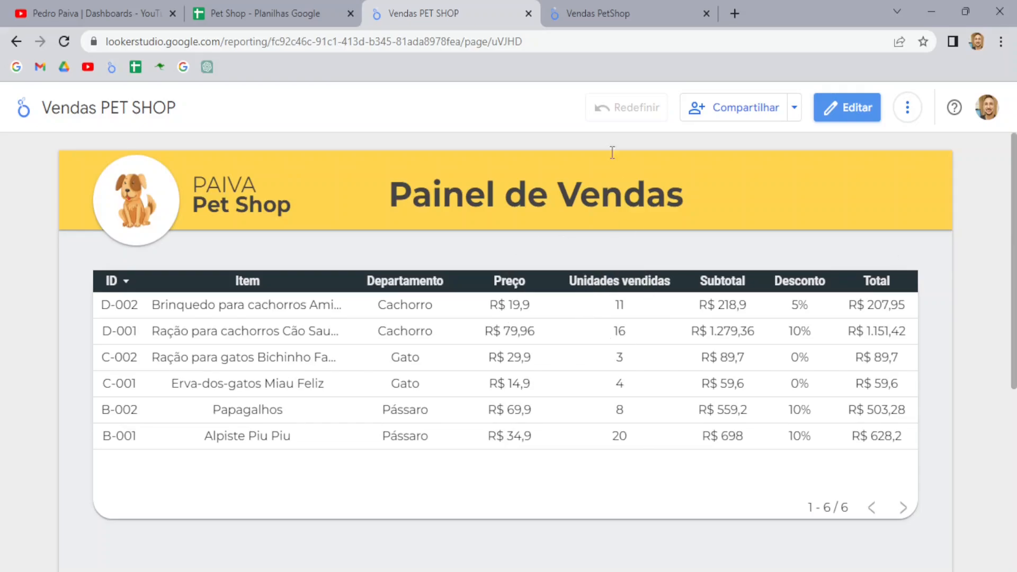
{"action": "left_click", "coordinate": [602, 7]}
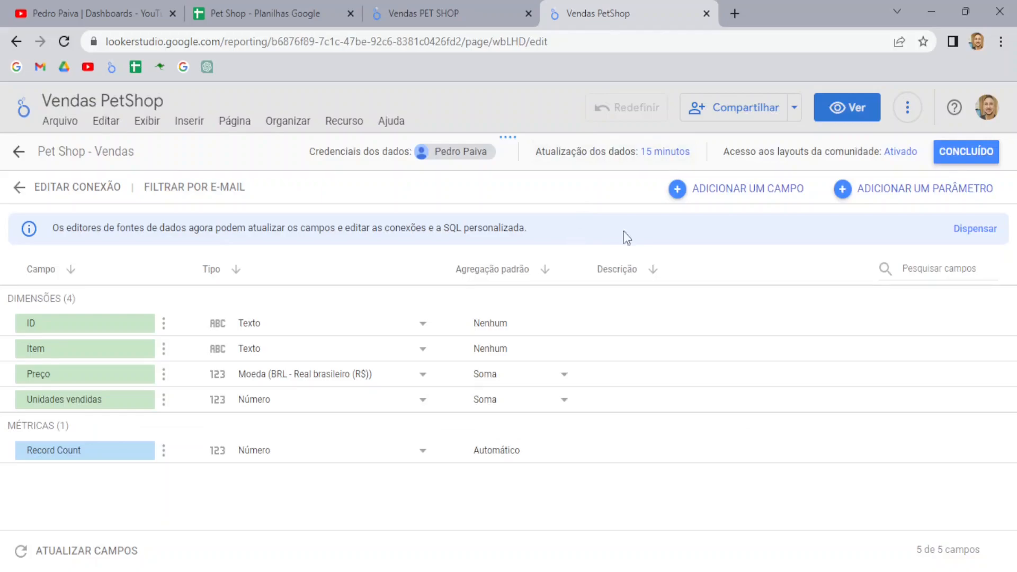
Step: Add a new calculated field named Subtotal to the Pet Shop - Vendas data source
{"action": "left_click", "coordinate": [737, 191]}
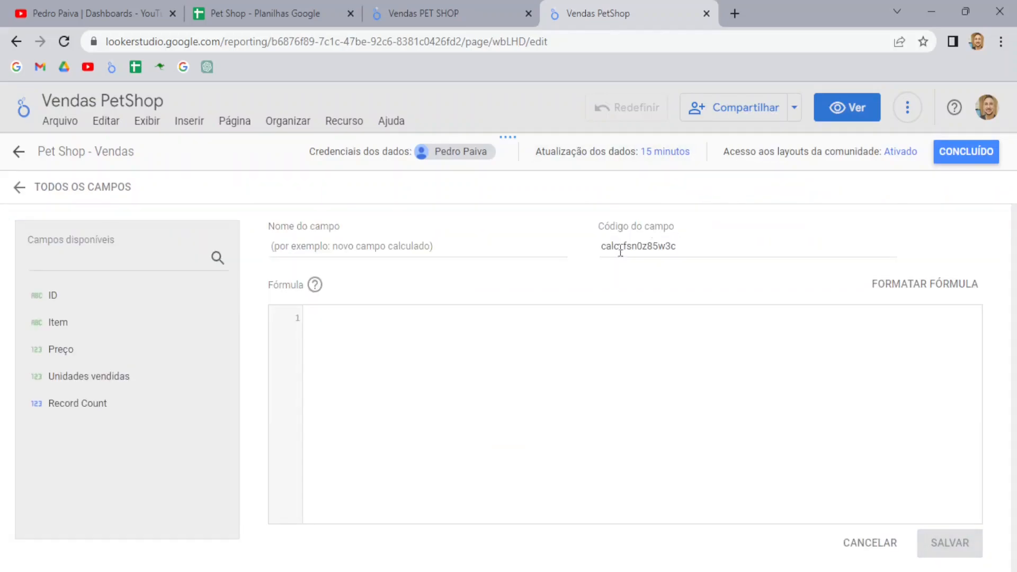
{"action": "left_click", "coordinate": [363, 247]}
{"action": "type", "text": "Subtotal"}
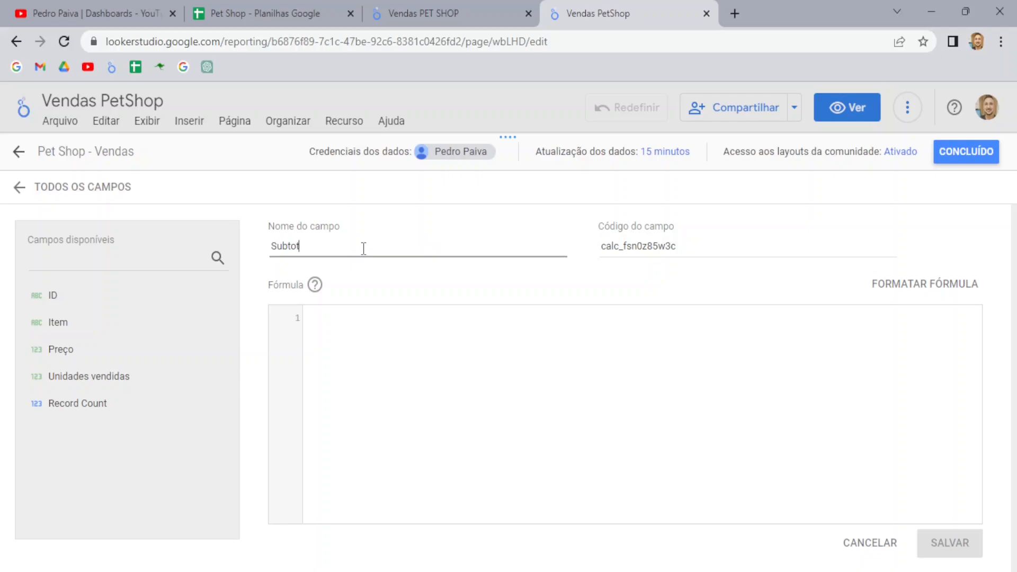
Step: Define the Subtotal formula as Preço * Unidades vendidas, save the field and return to the list of all fields
{"action": "left_click", "coordinate": [374, 324]}
{"action": "left_click", "coordinate": [69, 353]}
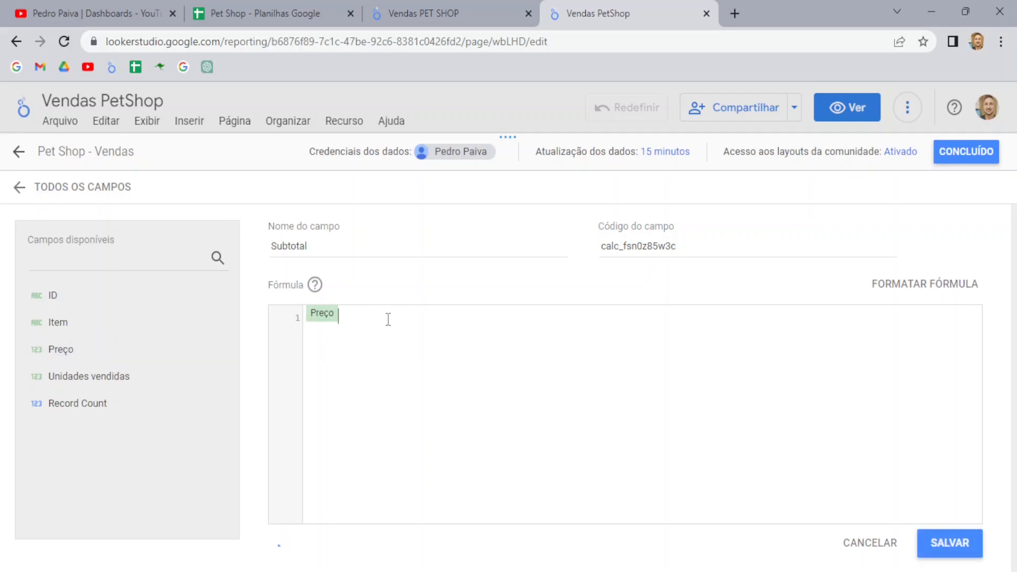
{"action": "key", "text": "BackSpace"}
{"action": "type", "text": "Preço"}
{"action": "key", "text": "Return"}
{"action": "type", "text": "*"}
{"action": "left_click", "coordinate": [98, 381]}
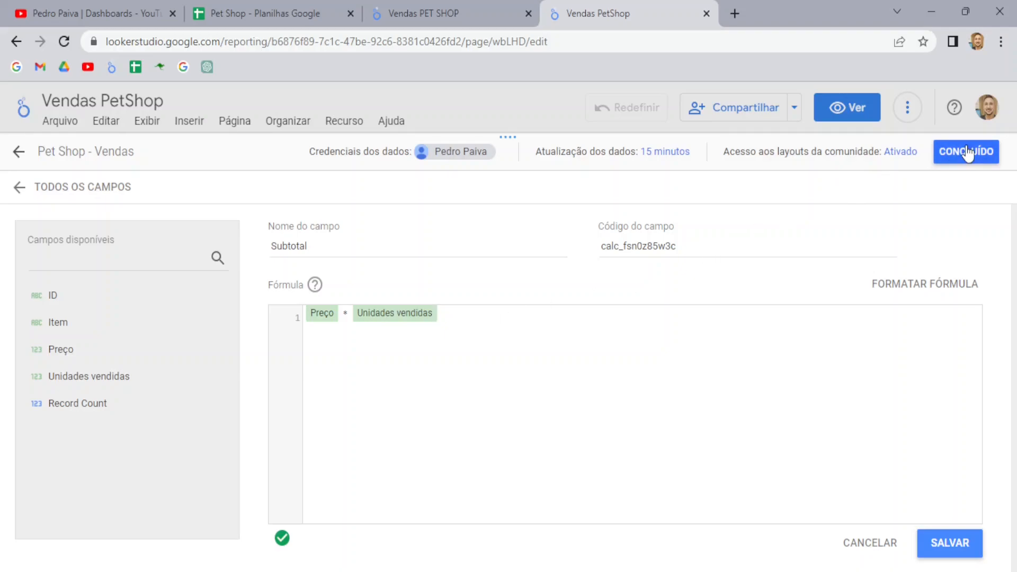
{"action": "left_click", "coordinate": [945, 544]}
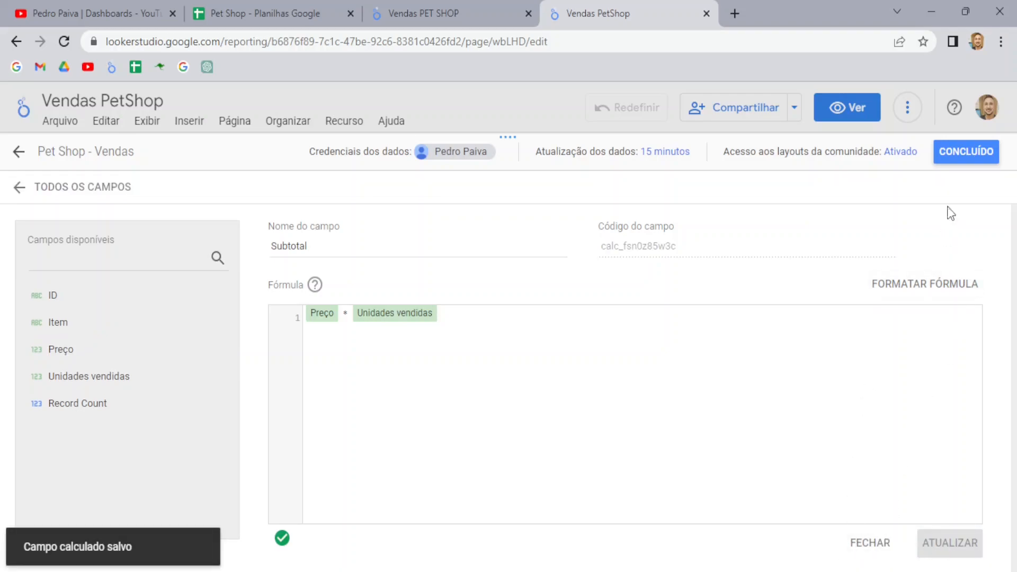
{"action": "left_click", "coordinate": [40, 192]}
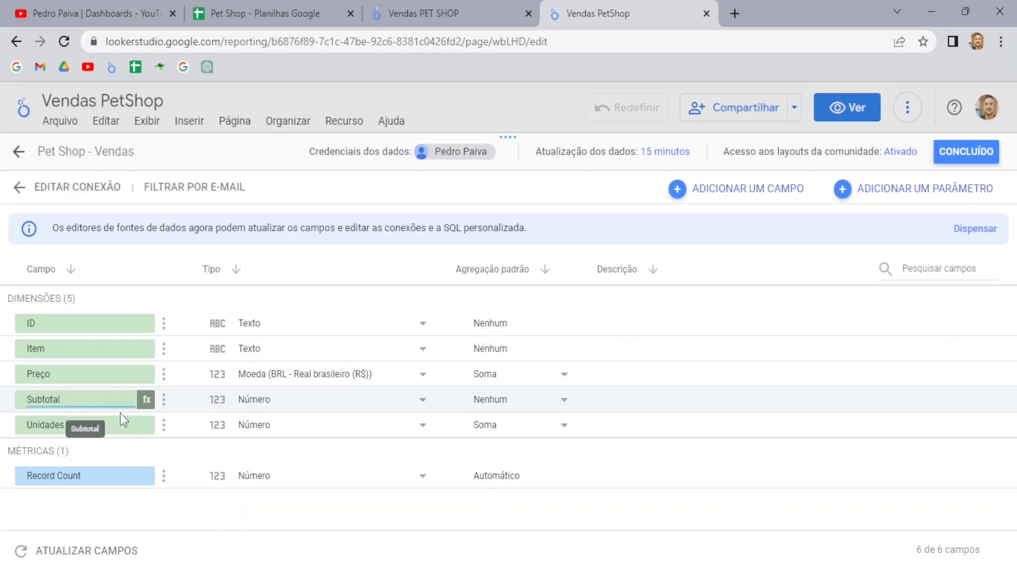
Step: Check the columns of the Pet Shop spreadsheet and inspect the Subtotal field's formula in the data source
{"action": "left_click", "coordinate": [280, 13]}
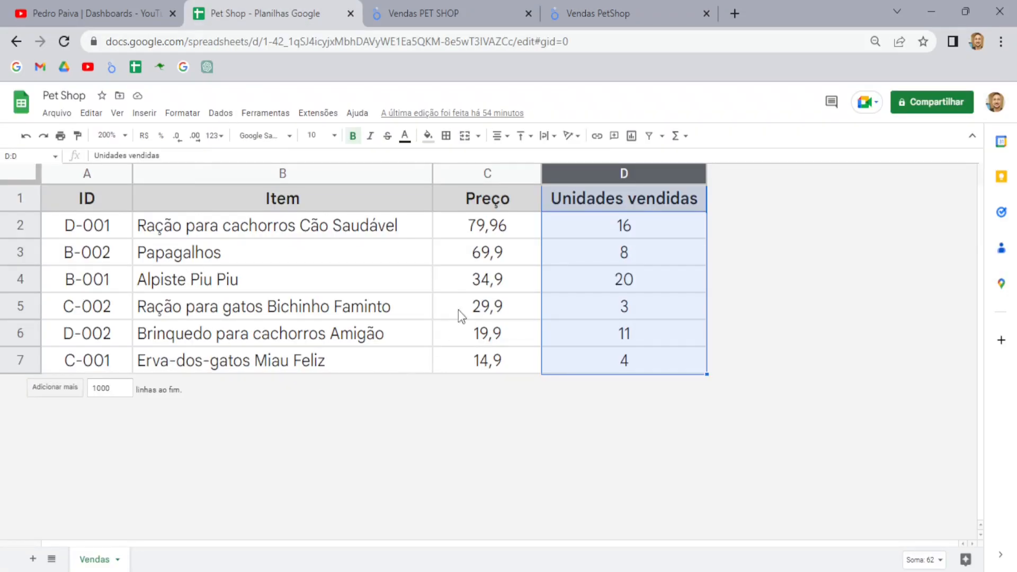
{"action": "left_click", "coordinate": [600, 4]}
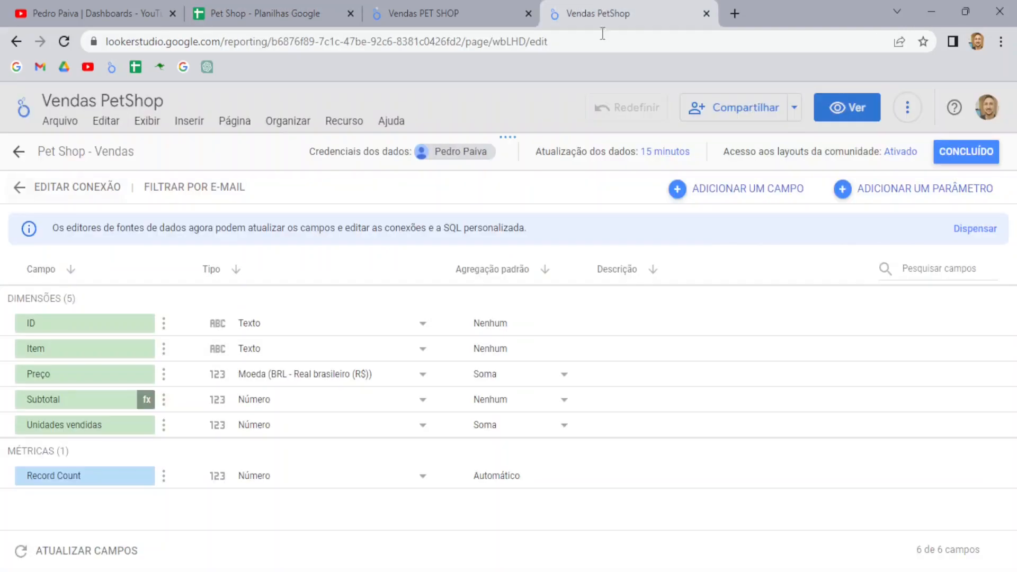
{"action": "left_click", "coordinate": [147, 402]}
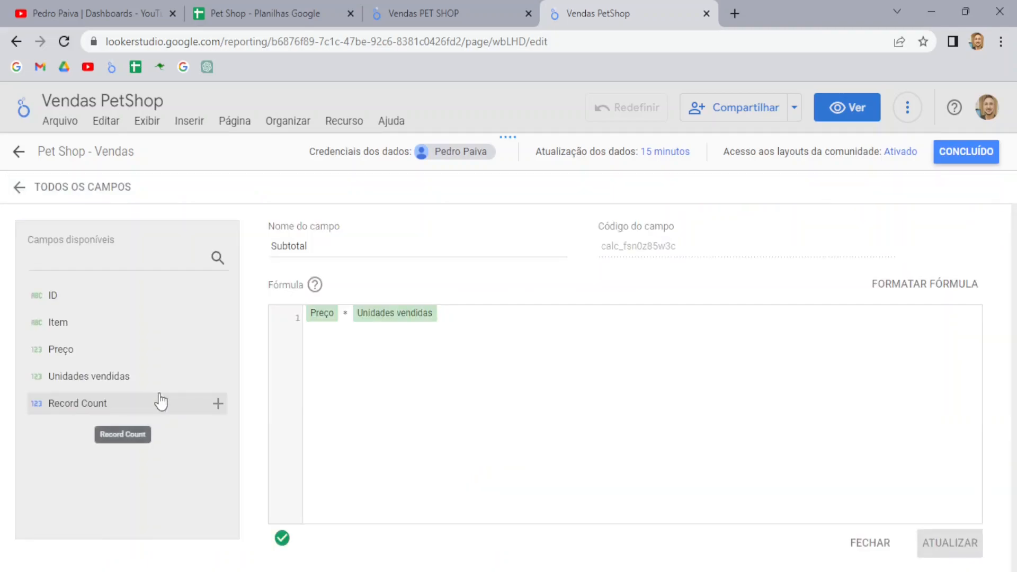
{"action": "left_click", "coordinate": [42, 196]}
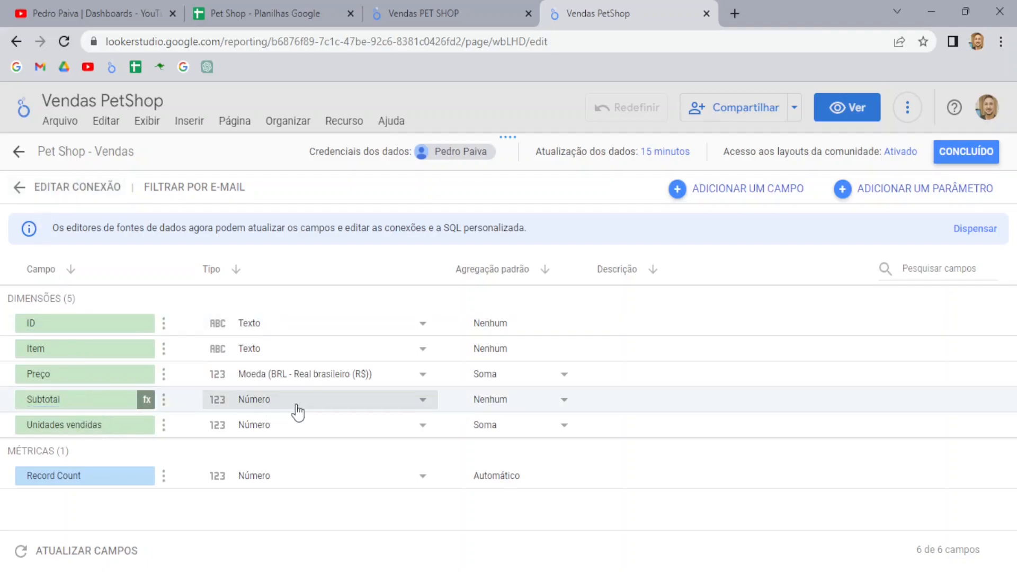
Step: Set the Subtotal field's type to currency BRL - Real brasileiro (R$)
{"action": "left_click", "coordinate": [278, 398]}
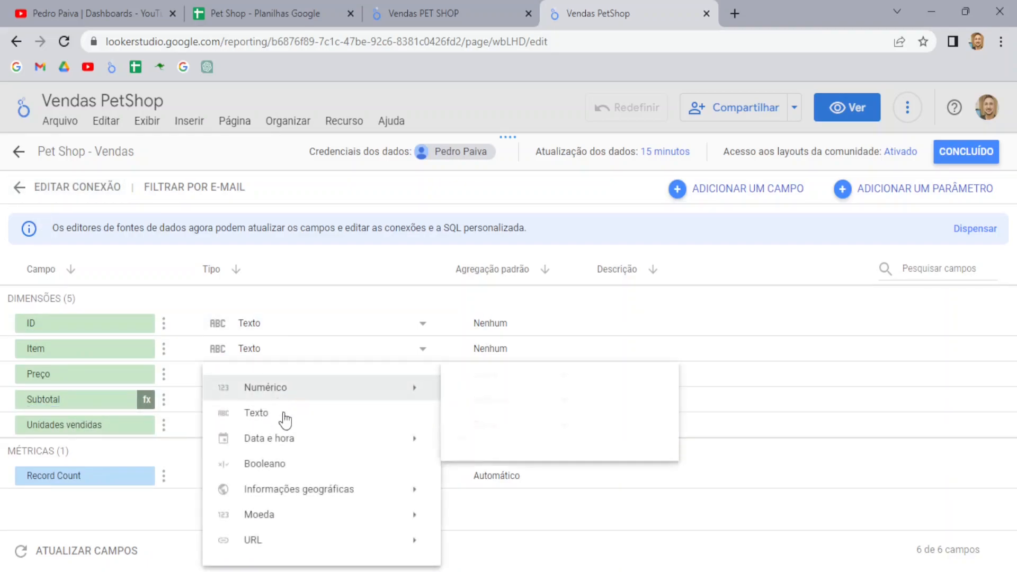
{"action": "mouse_move", "coordinate": [350, 522]}
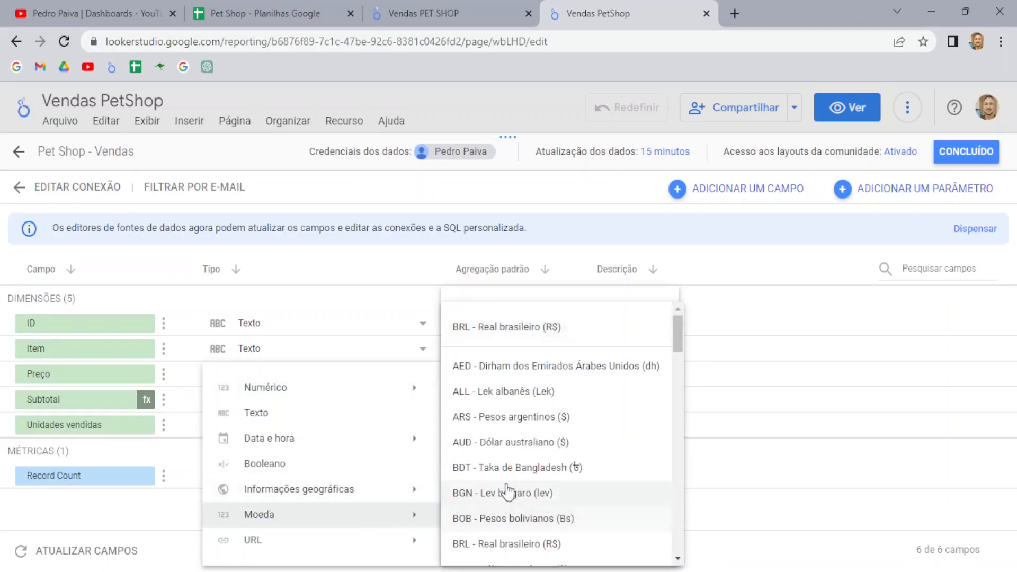
{"action": "left_click", "coordinate": [519, 328]}
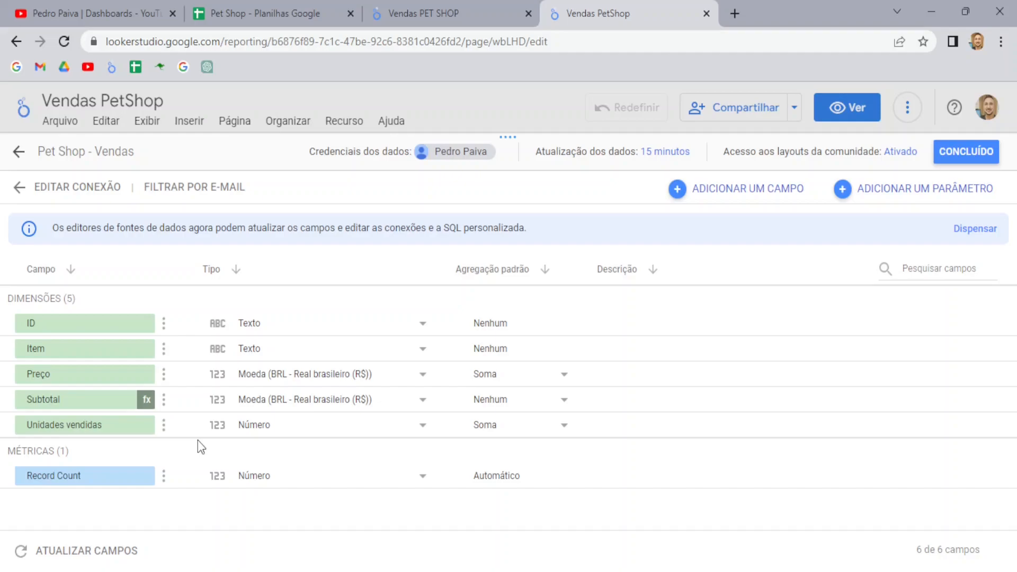
Step: Add a new calculated field named Desconto, consulting the finished Vendas PET SHOP report for reference
{"action": "left_click", "coordinate": [742, 190]}
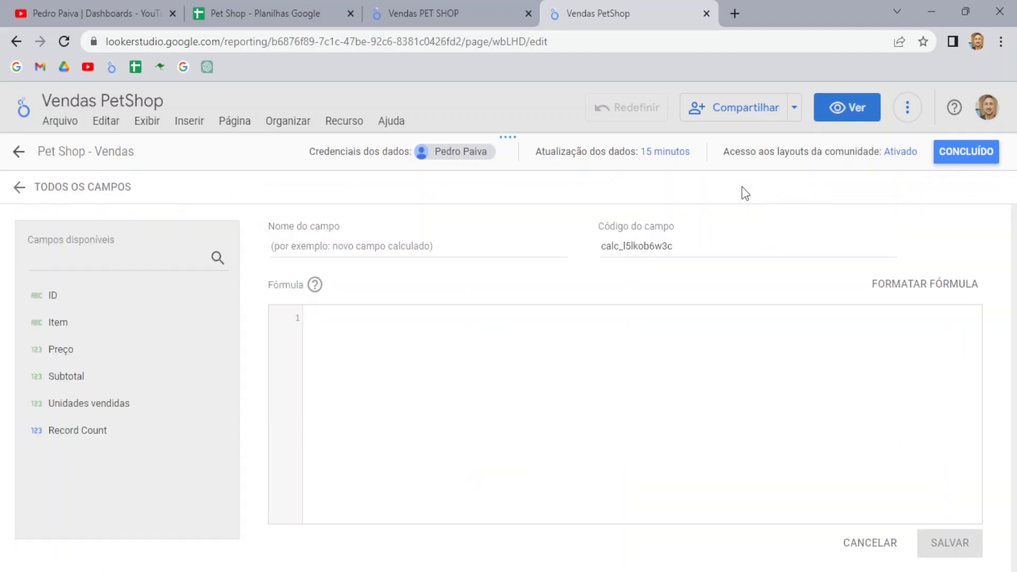
{"action": "left_click", "coordinate": [451, 6]}
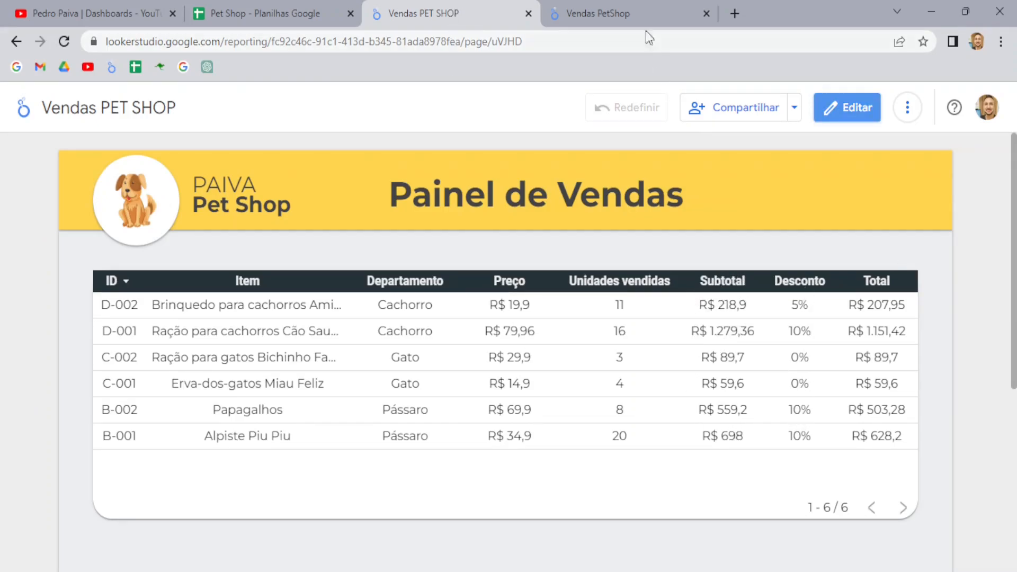
{"action": "left_click", "coordinate": [637, 8]}
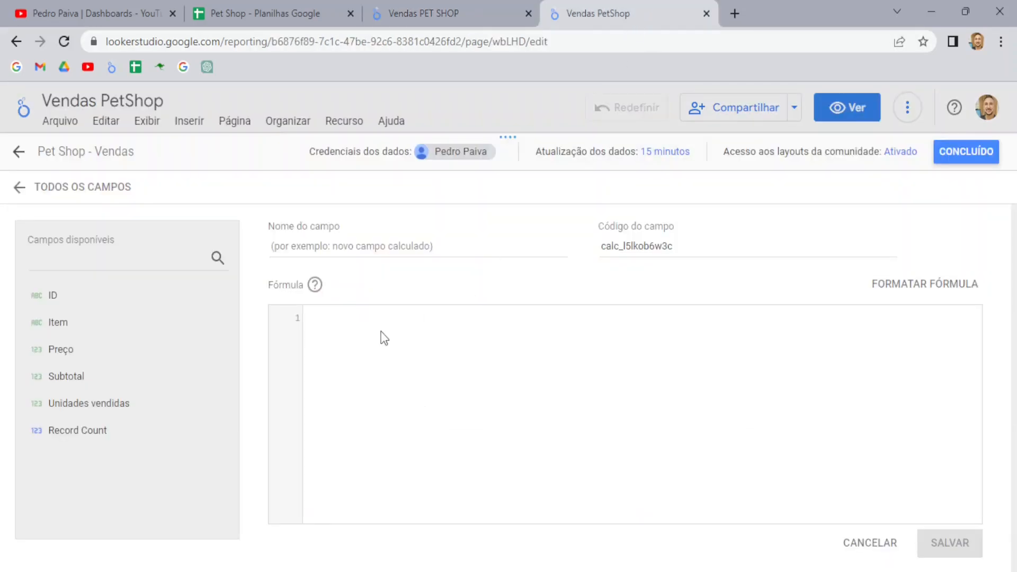
{"action": "left_click", "coordinate": [317, 247]}
{"action": "type", "text": "Desconto"}
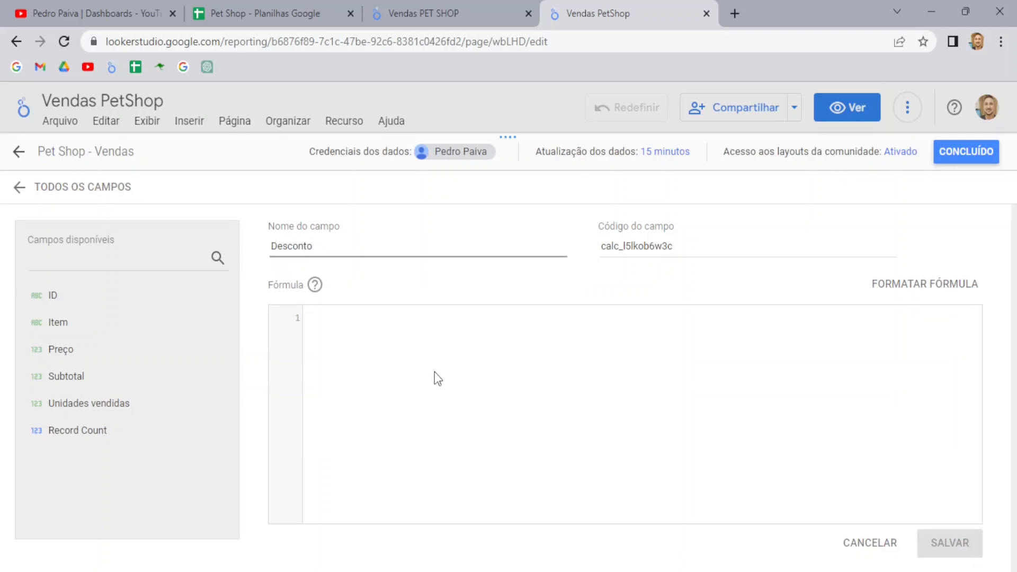
Step: Start the Desconto formula with a CASE statement whose first condition is WHEN Subtotal > 499 THEN .1
{"action": "left_click", "coordinate": [407, 316]}
{"action": "type", "text": "CASE"}
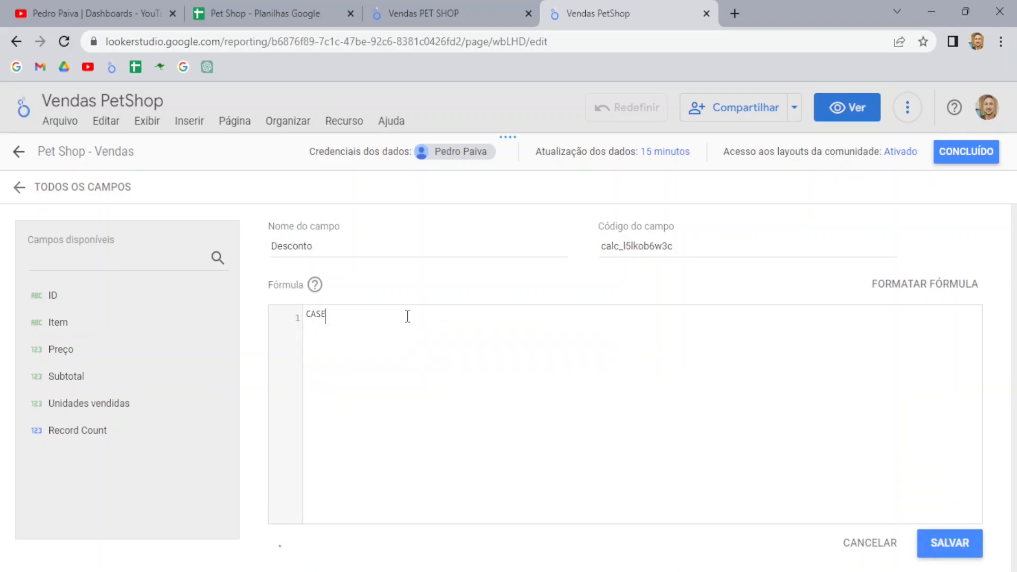
{"action": "key", "text": "Return"}
{"action": "type", "text": "WHEN"}
{"action": "left_click", "coordinate": [65, 375]}
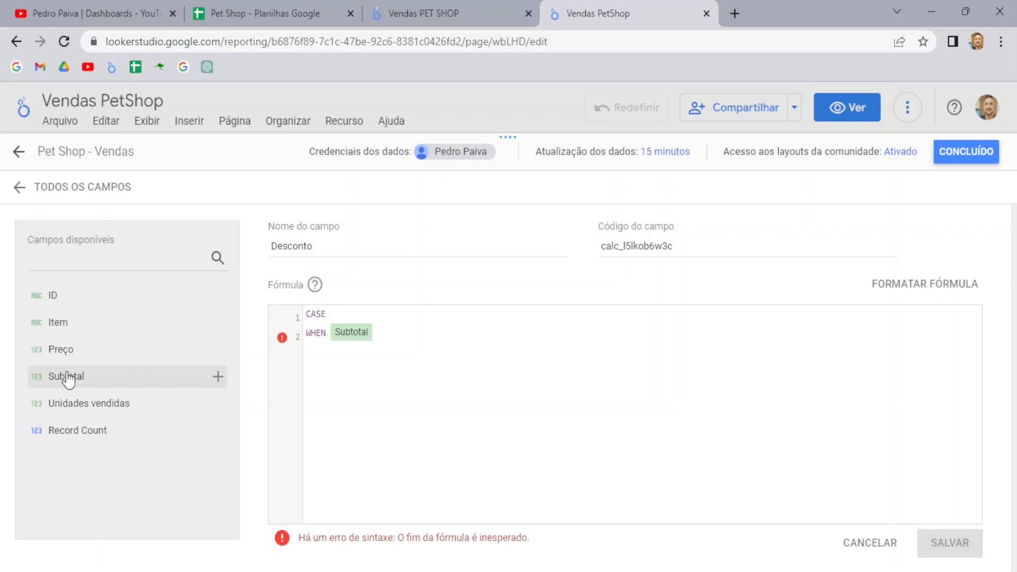
{"action": "type", "text": ">"}
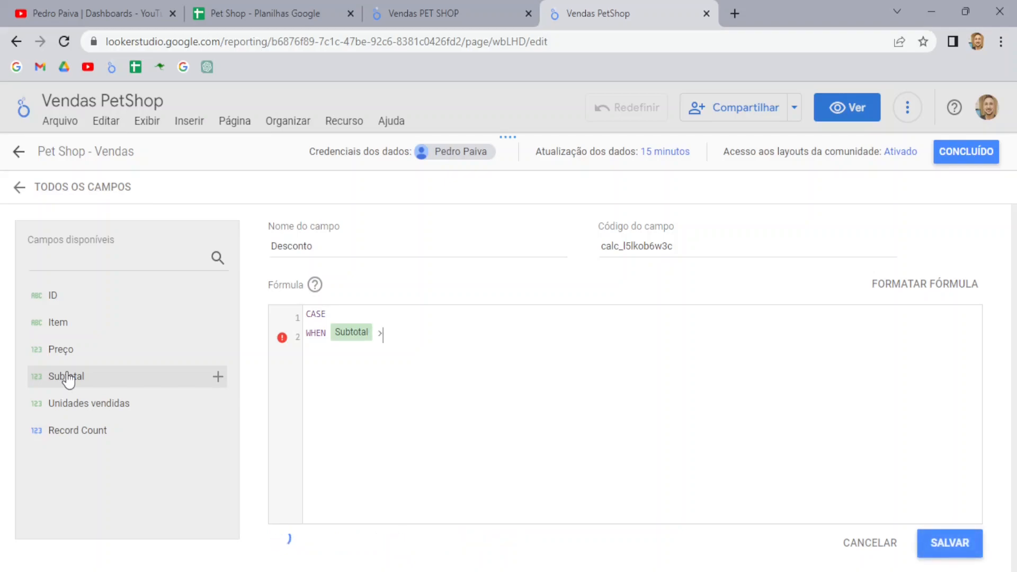
{"action": "type", "text": " 499"}
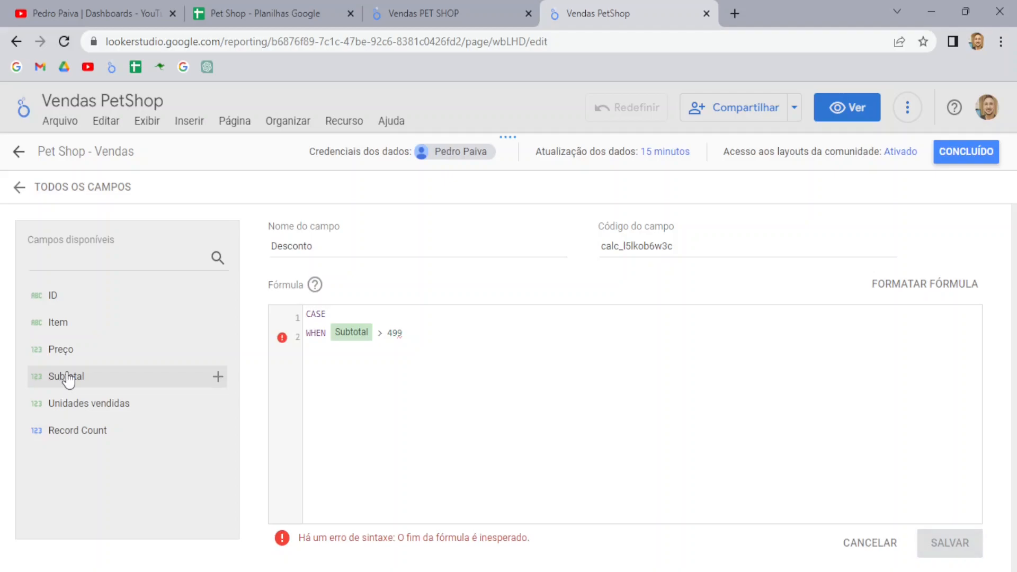
{"action": "type", "text": " THEN"}
{"action": "type", "text": ".1"}
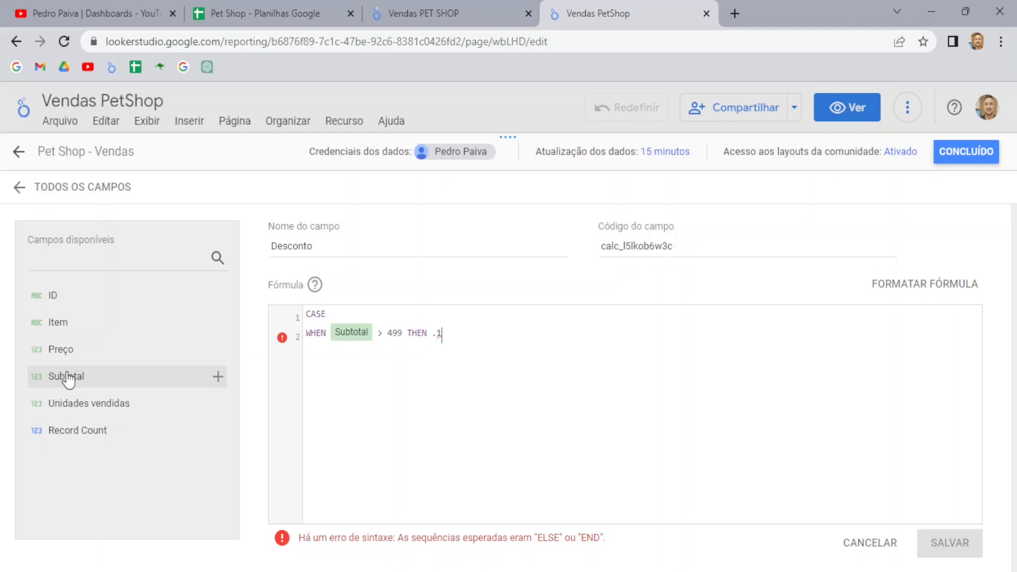
Step: Add a second condition to the Desconto formula: WHEN Subtotal > 100 THEN .05
{"action": "key", "text": "Return"}
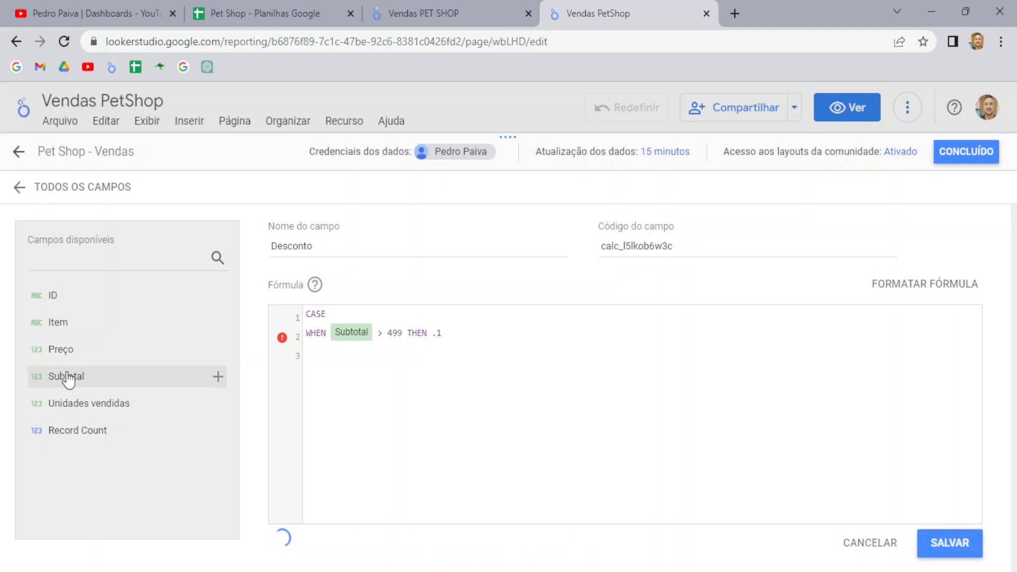
{"action": "type", "text": "WHEN"}
{"action": "left_click", "coordinate": [73, 377]}
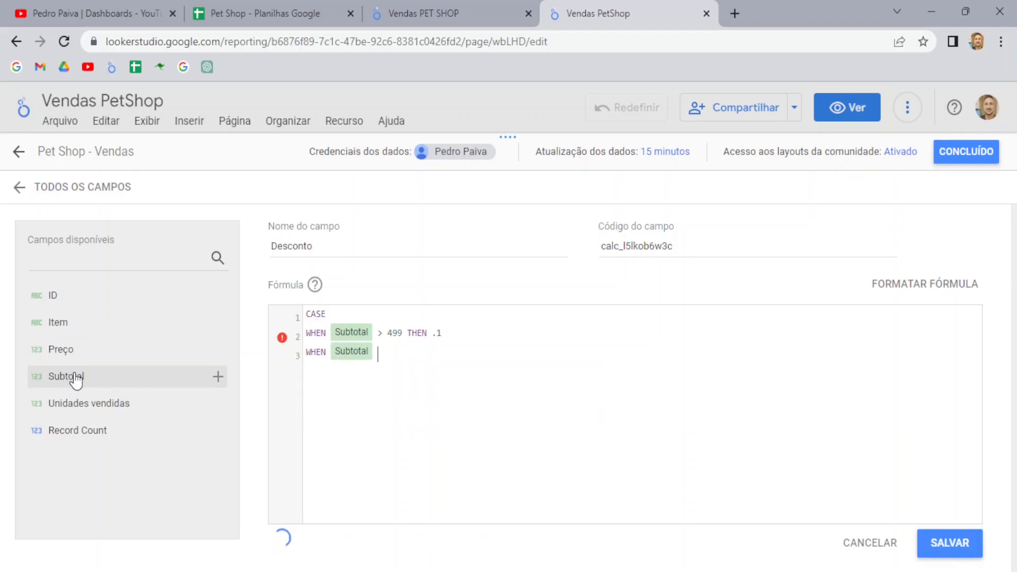
{"action": "type", "text": "> 100"}
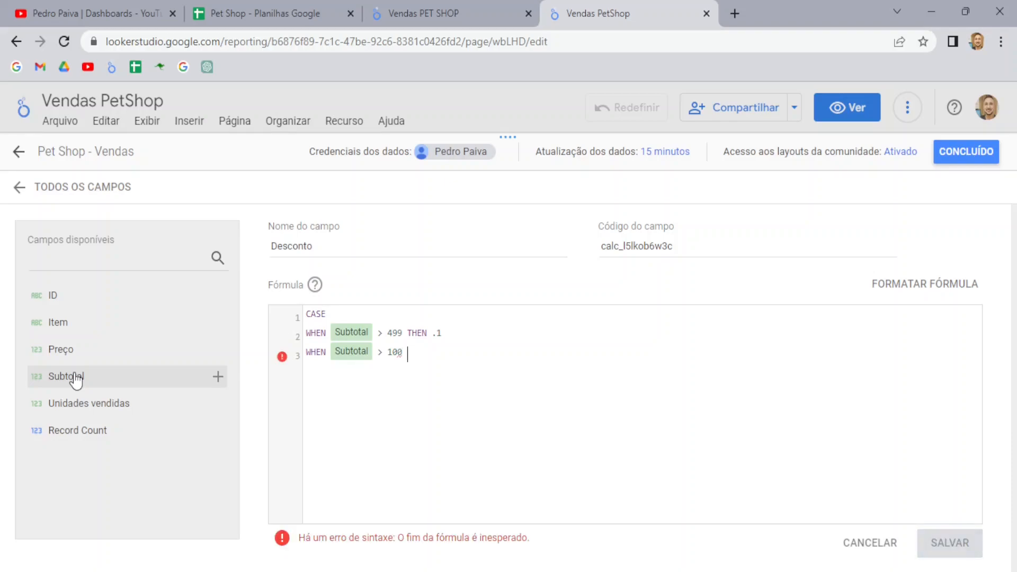
{"action": "type", "text": " THEN"}
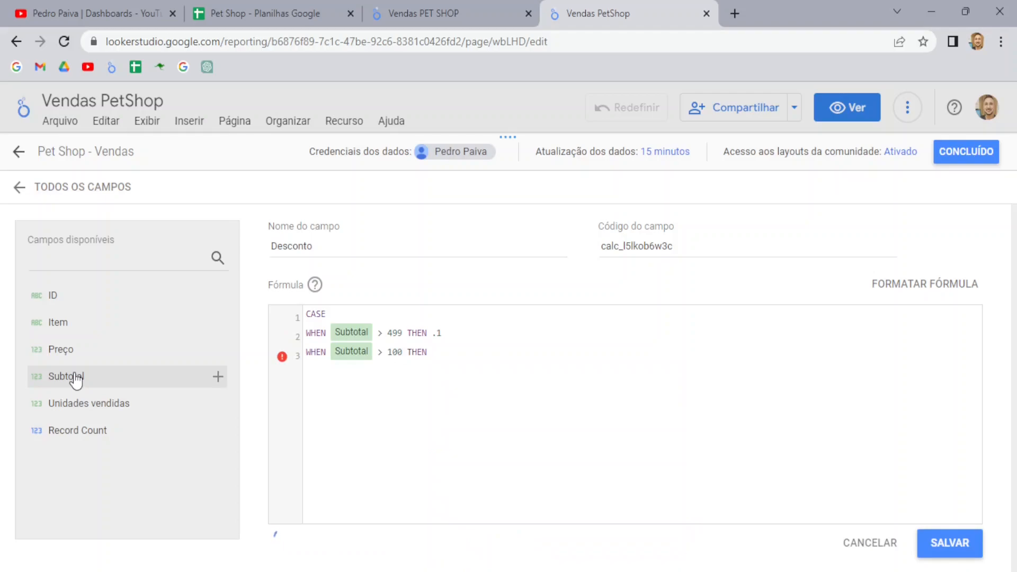
{"action": "type", "text": " .05"}
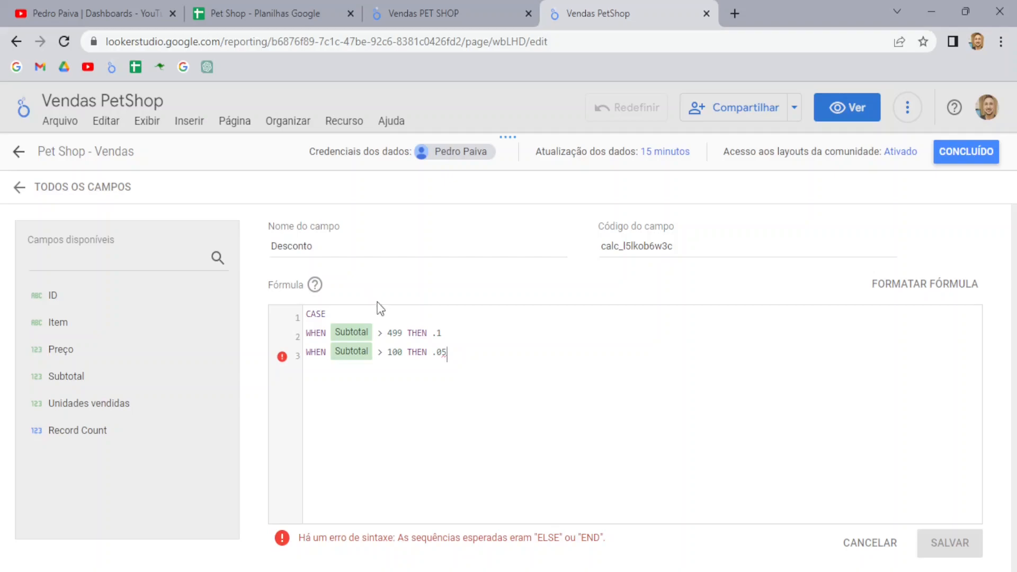
{"action": "left_click_drag", "start_coordinate": [306, 333], "coordinate": [440, 335]}
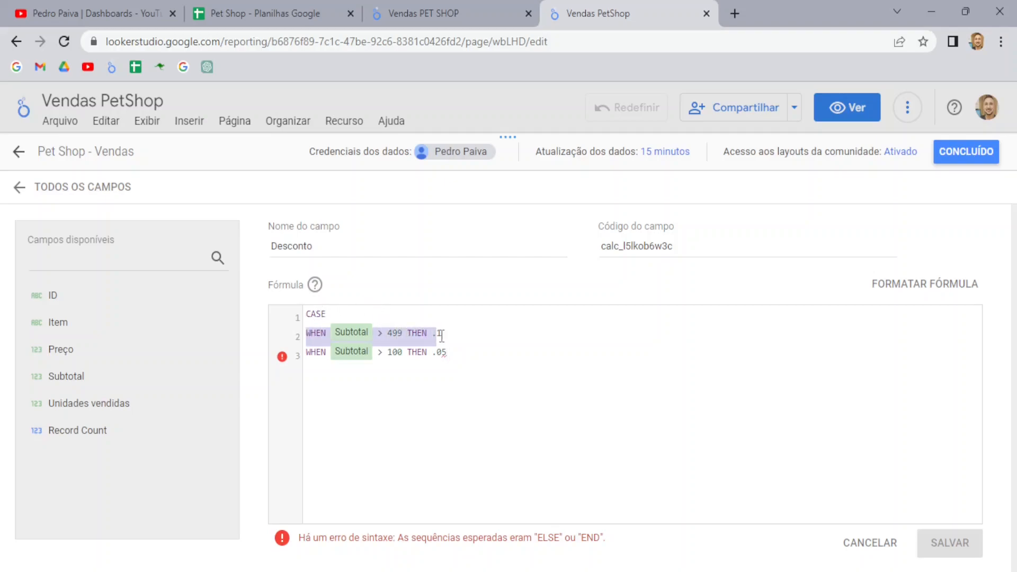
{"action": "left_click_drag", "start_coordinate": [316, 354], "coordinate": [449, 353]}
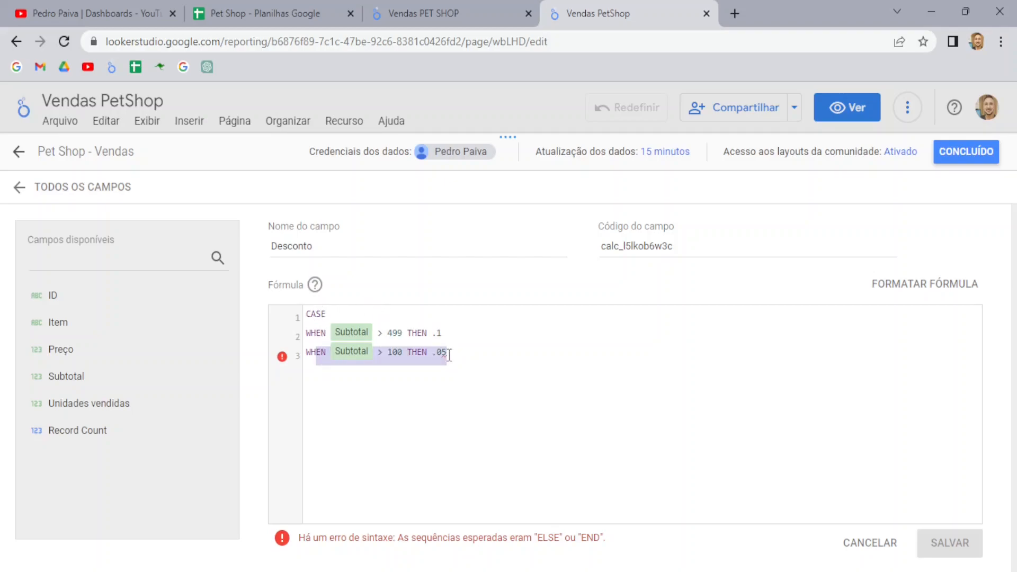
{"action": "left_click", "coordinate": [450, 354]}
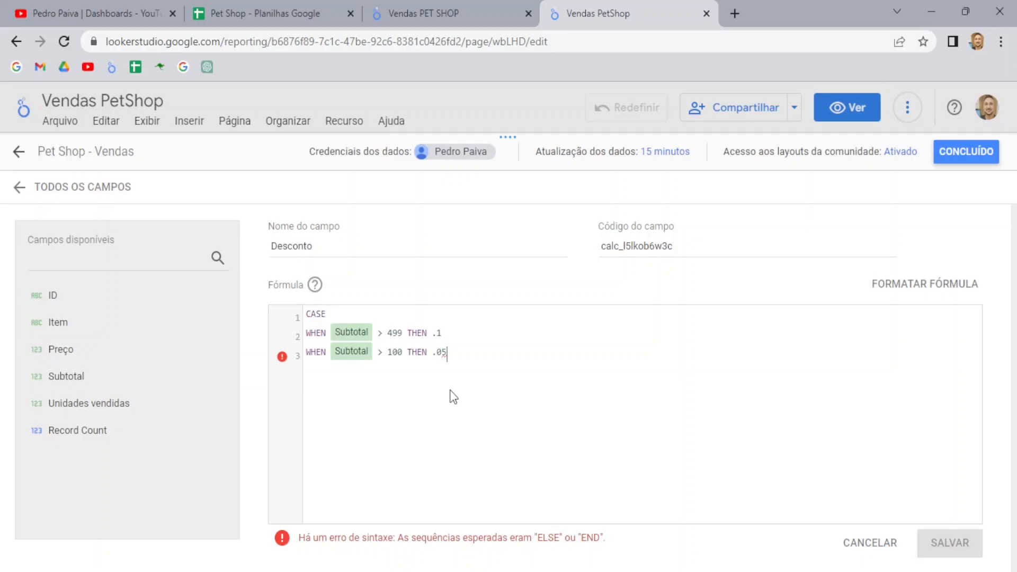
Step: Complete the Desconto formula with ELSE 0 and END, save the field and return to the list of all fields
{"action": "key", "text": "Return"}
{"action": "type", "text": "ELSE"}
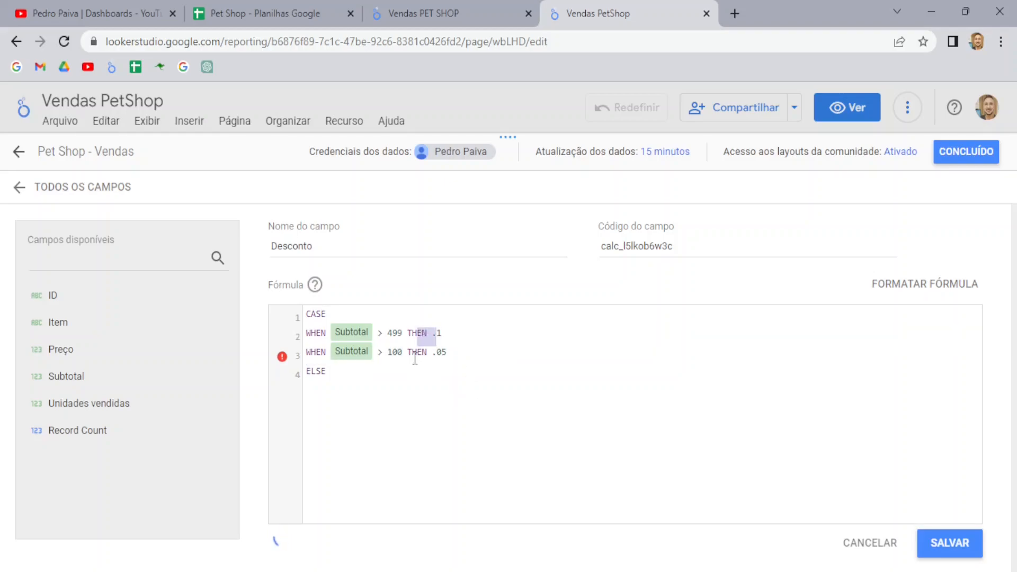
{"action": "left_click_drag", "start_coordinate": [411, 356], "coordinate": [400, 337]}
{"action": "left_click", "coordinate": [314, 374]}
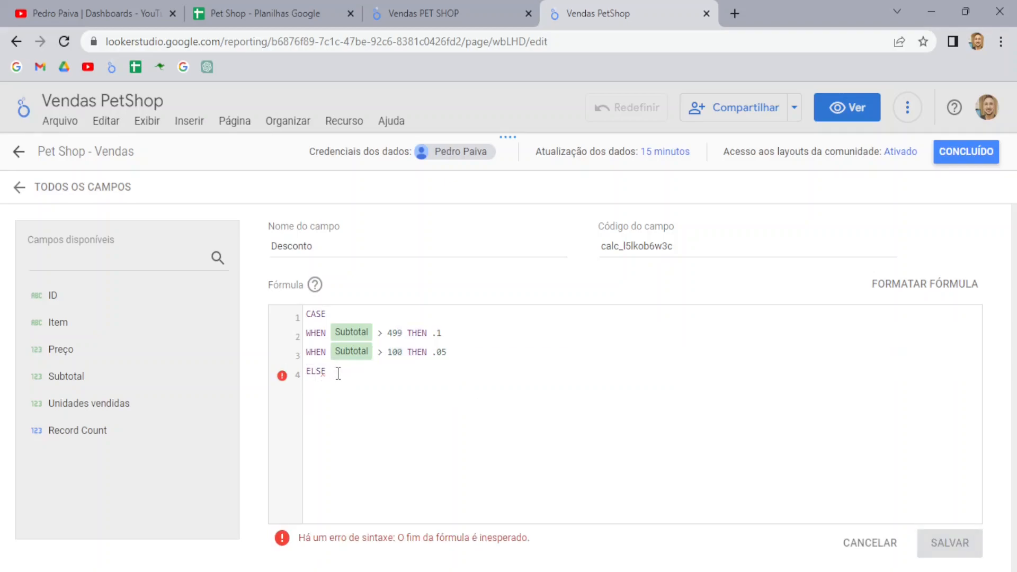
{"action": "type", "text": "0"}
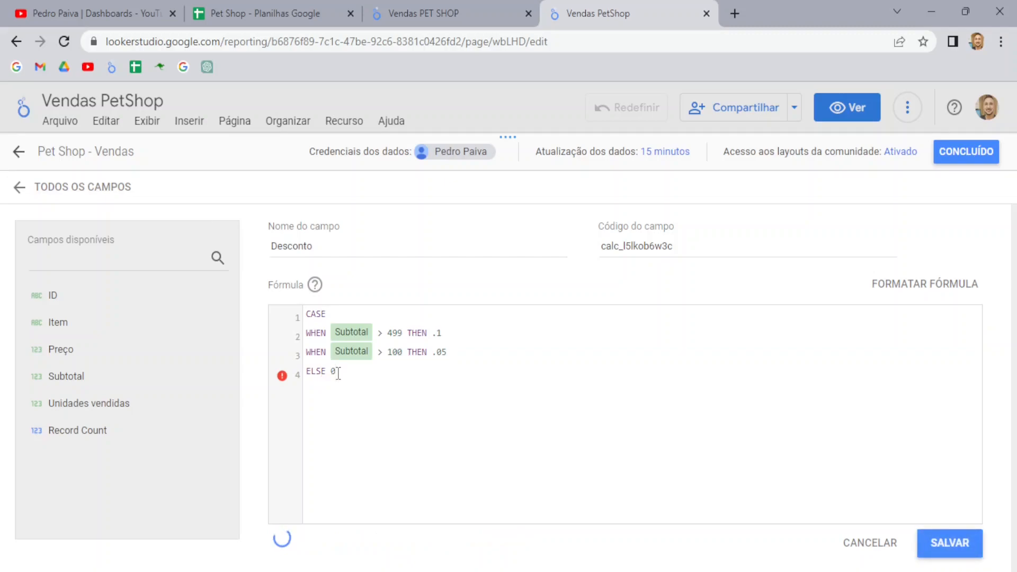
{"action": "key", "text": "Return"}
{"action": "type", "text": "END"}
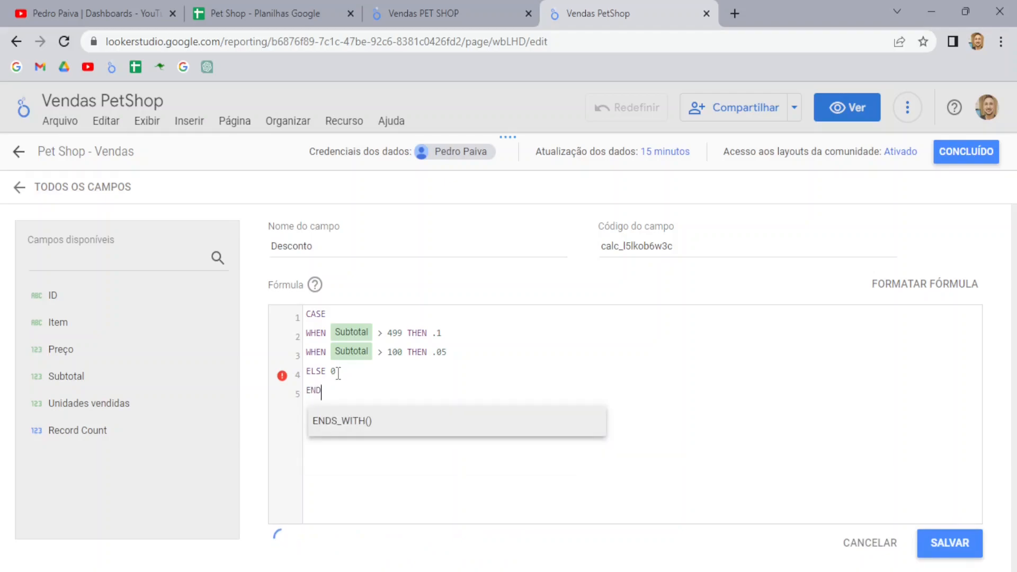
{"action": "left_click", "coordinate": [468, 357]}
{"action": "left_click", "coordinate": [939, 556]}
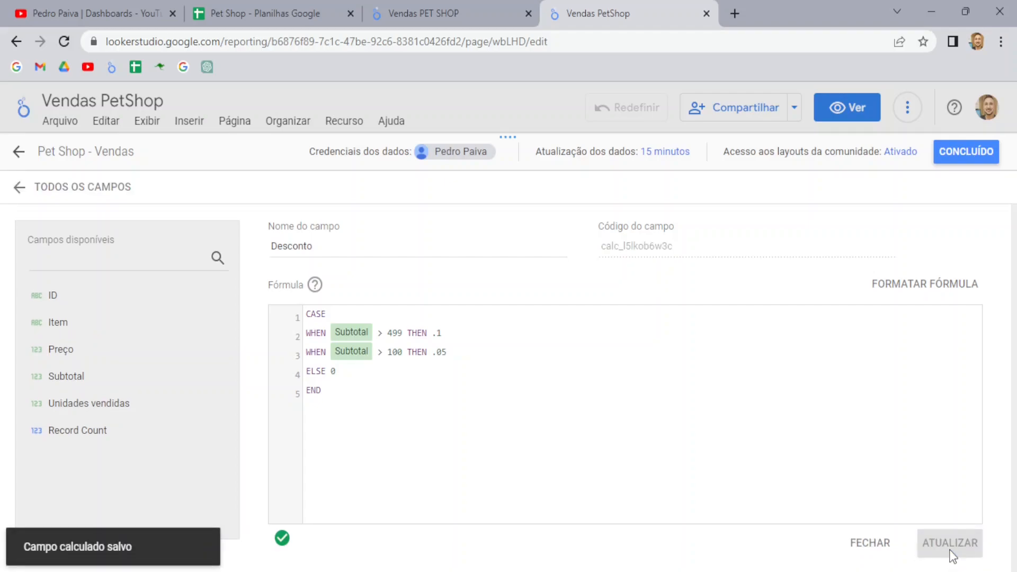
{"action": "left_click", "coordinate": [69, 190]}
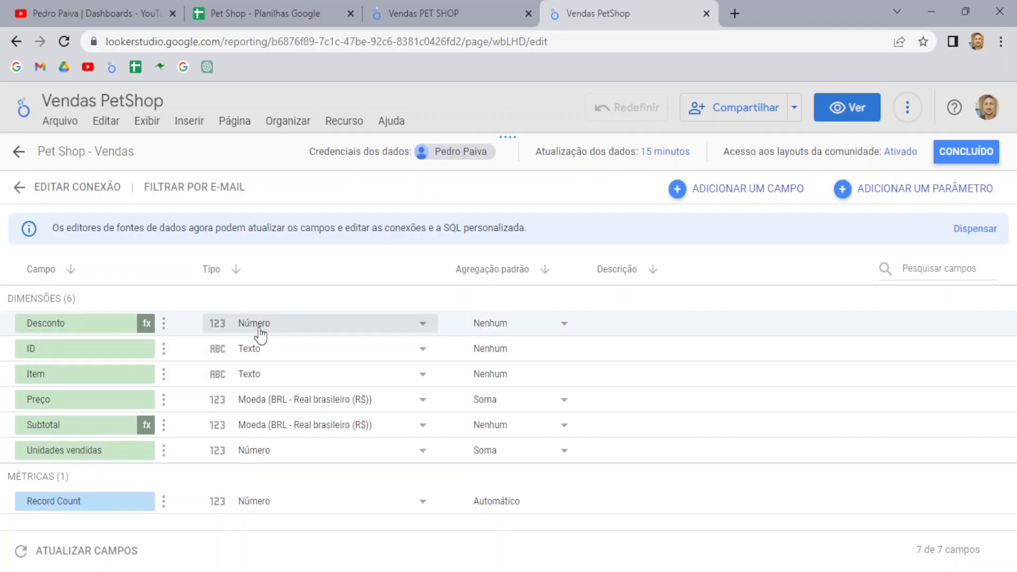
Step: Add a new calculated field named Total, consulting the finished Vendas PET SHOP report for reference
{"action": "left_click", "coordinate": [415, 20]}
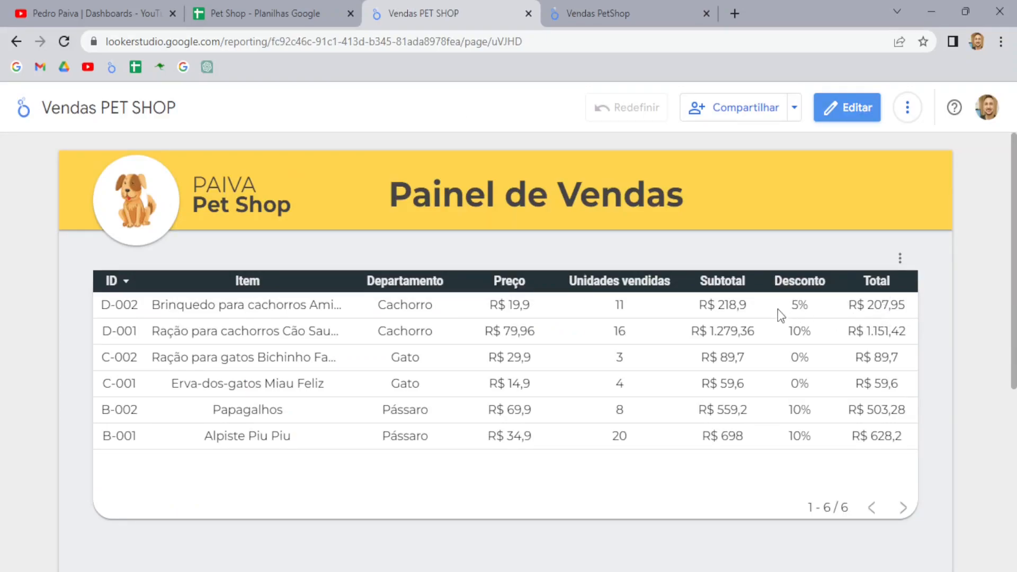
{"action": "left_click", "coordinate": [603, 5]}
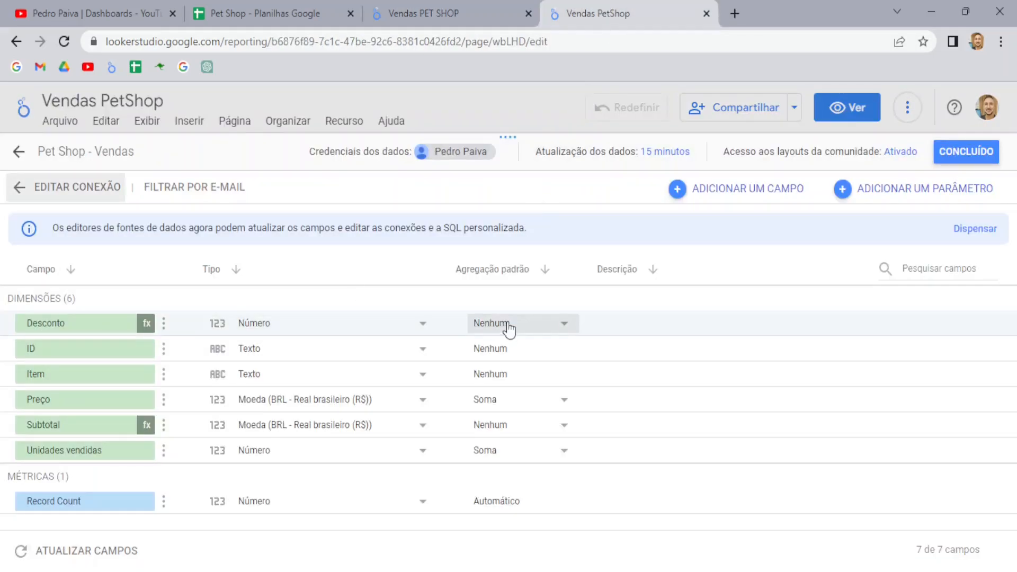
{"action": "left_click", "coordinate": [737, 189]}
{"action": "left_click", "coordinate": [372, 244]}
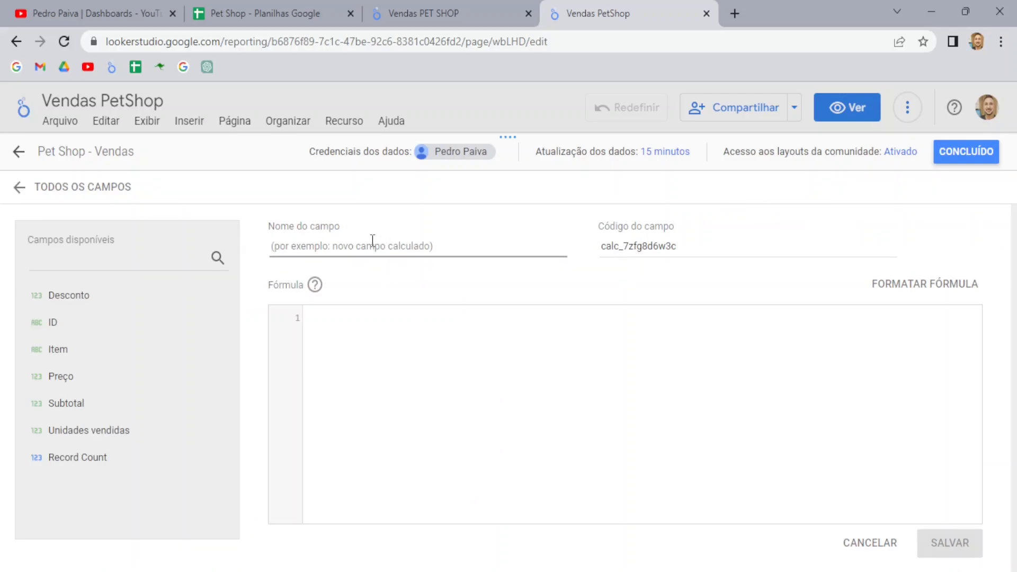
{"action": "type", "text": "tOTAL"}
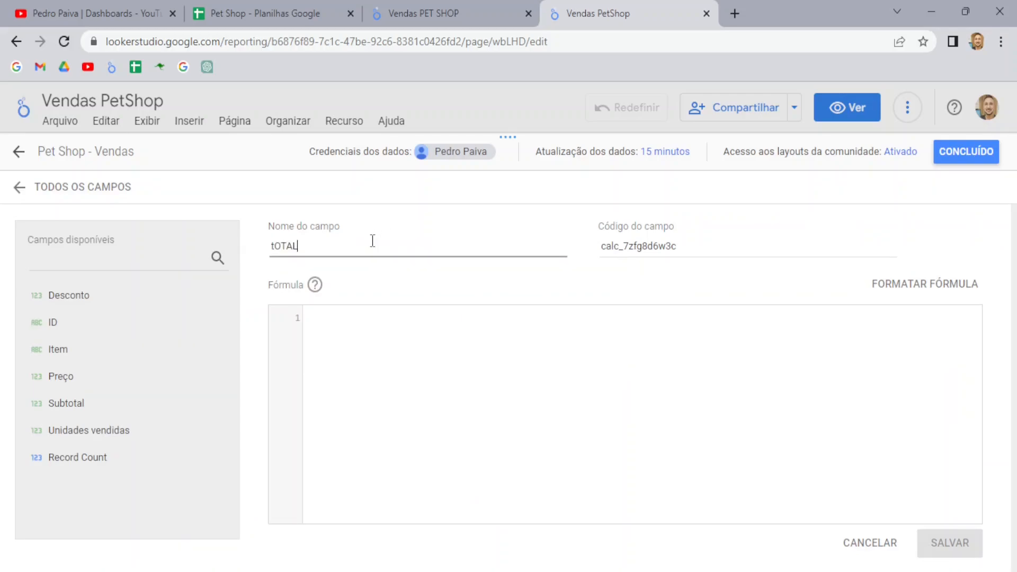
{"action": "left_click_drag", "start_coordinate": [372, 241], "coordinate": [213, 239]}
{"action": "type", "text": "Total"}
{"action": "left_click", "coordinate": [355, 339]}
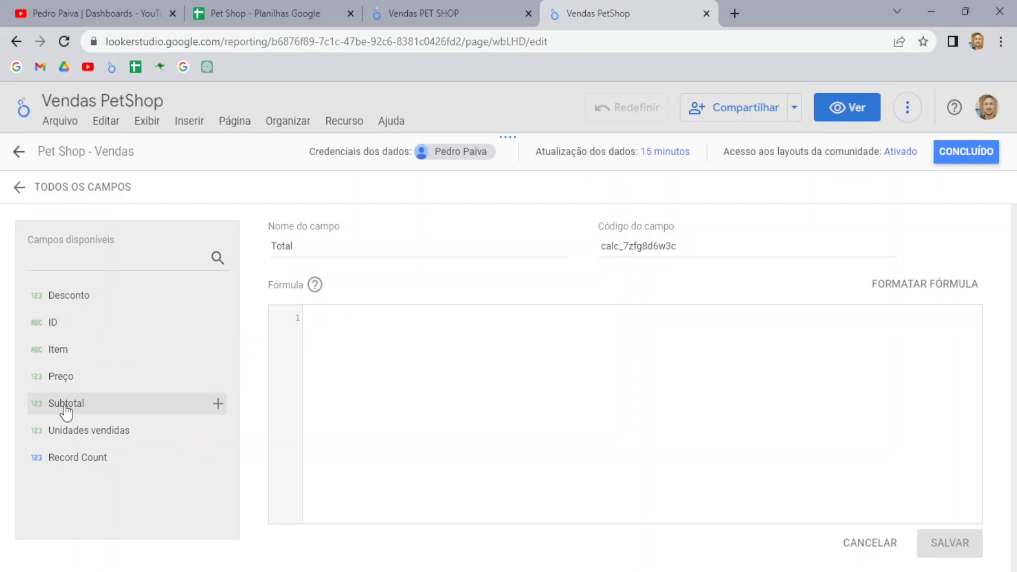
Step: Check the Pet Shop spreadsheet's columns and the Subtotal, Desconto and Total columns of the finished Vendas PET SHOP report
{"action": "left_click", "coordinate": [288, 1]}
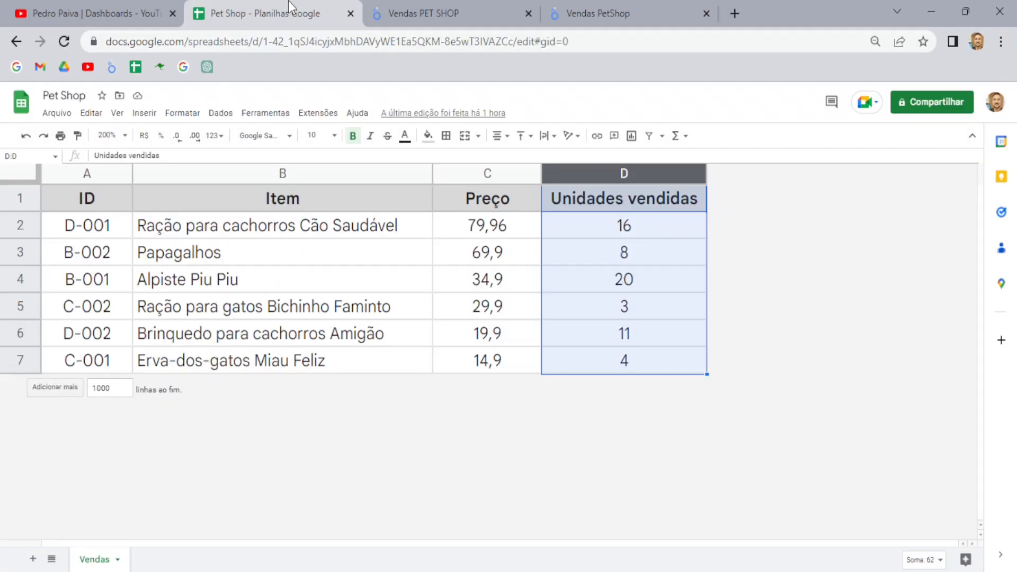
{"action": "left_click", "coordinate": [420, 4]}
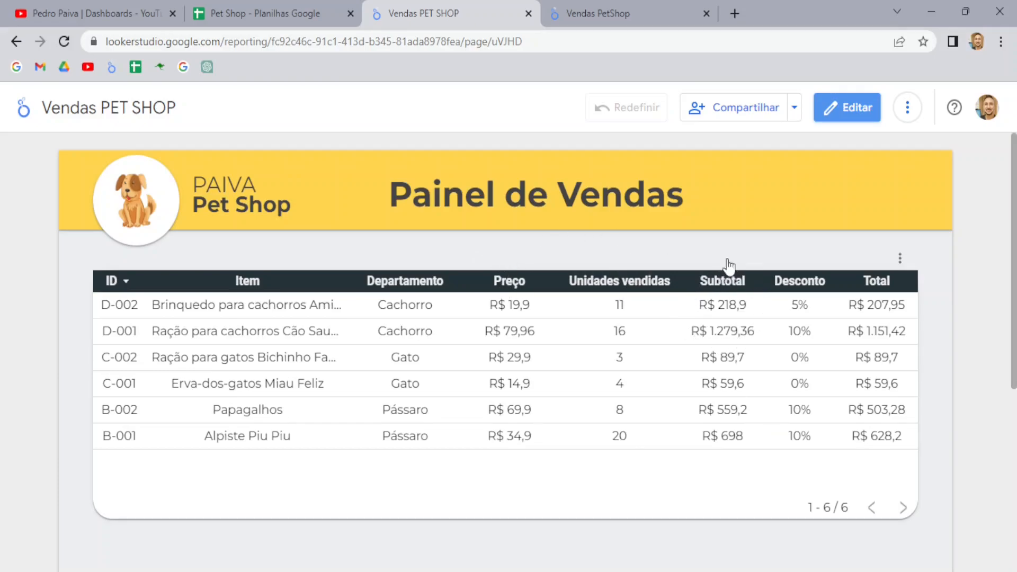
{"action": "left_click", "coordinate": [619, 13]}
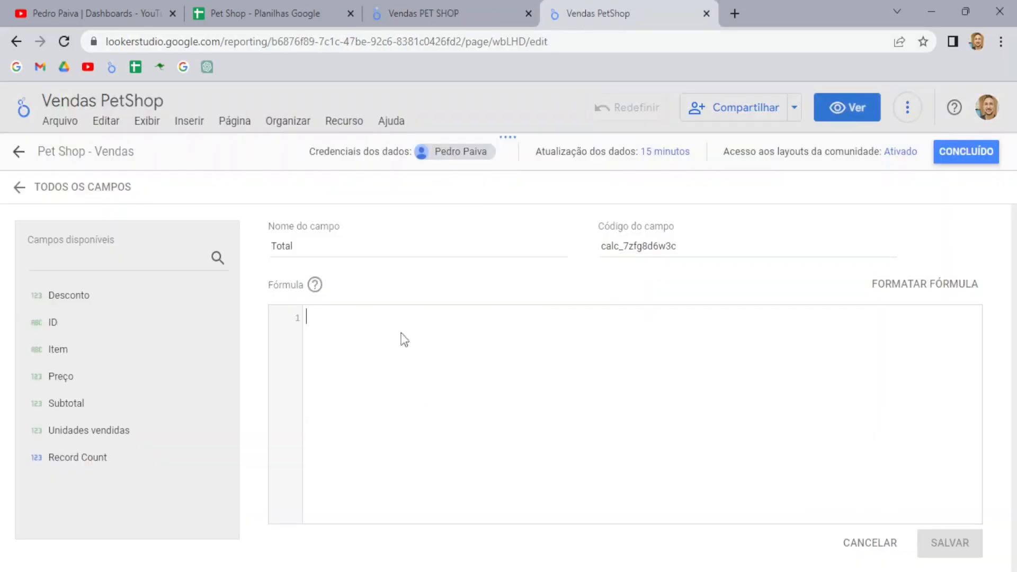
{"action": "left_click", "coordinate": [418, 4]}
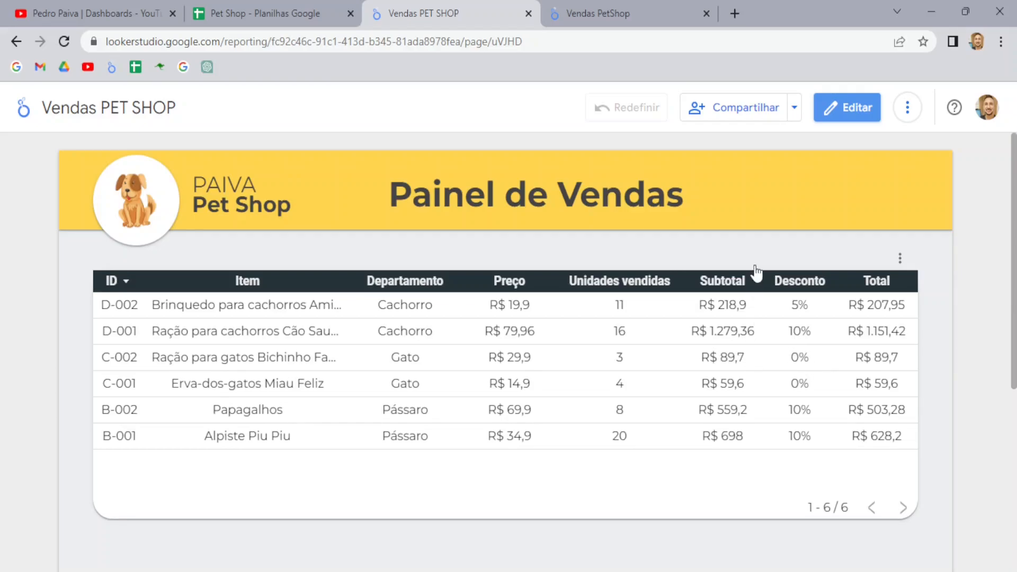
{"action": "left_click", "coordinate": [649, 21]}
{"action": "left_click", "coordinate": [449, 6]}
{"action": "left_click", "coordinate": [596, 5]}
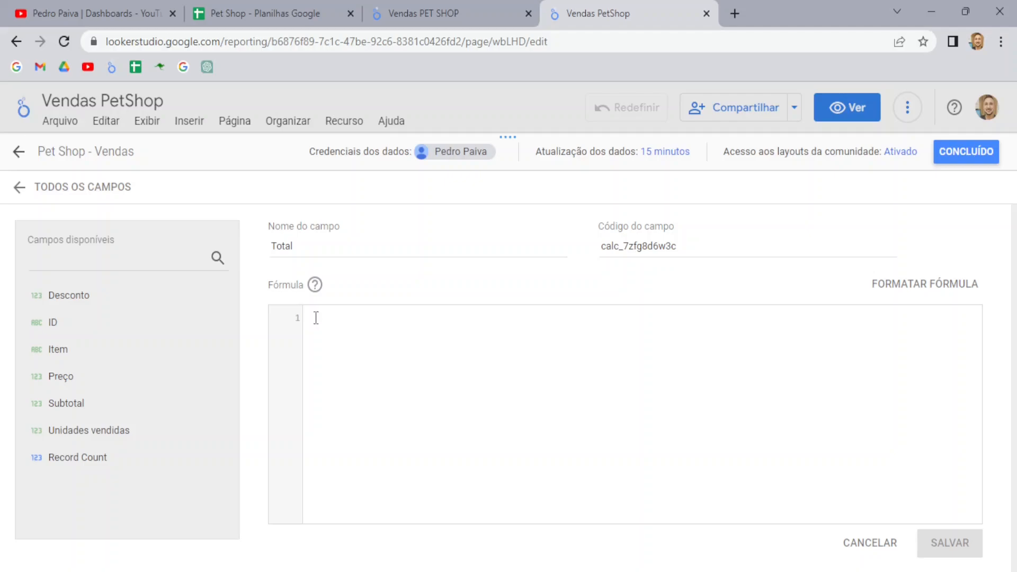
Step: Define the Total field's formula as Subtotal - (Subtotal * Desconto)
{"action": "left_click", "coordinate": [58, 409]}
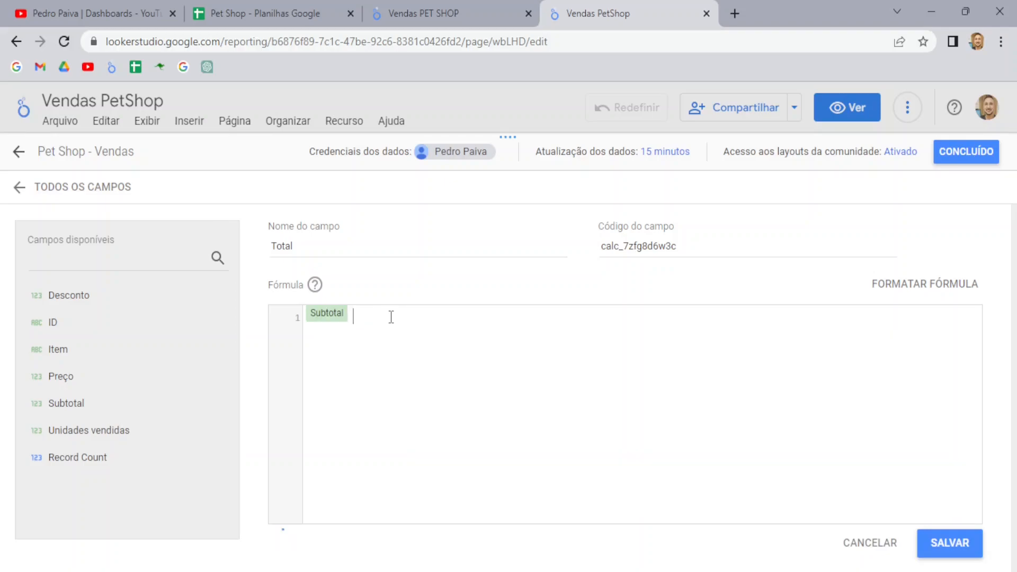
{"action": "type", "text": "-"}
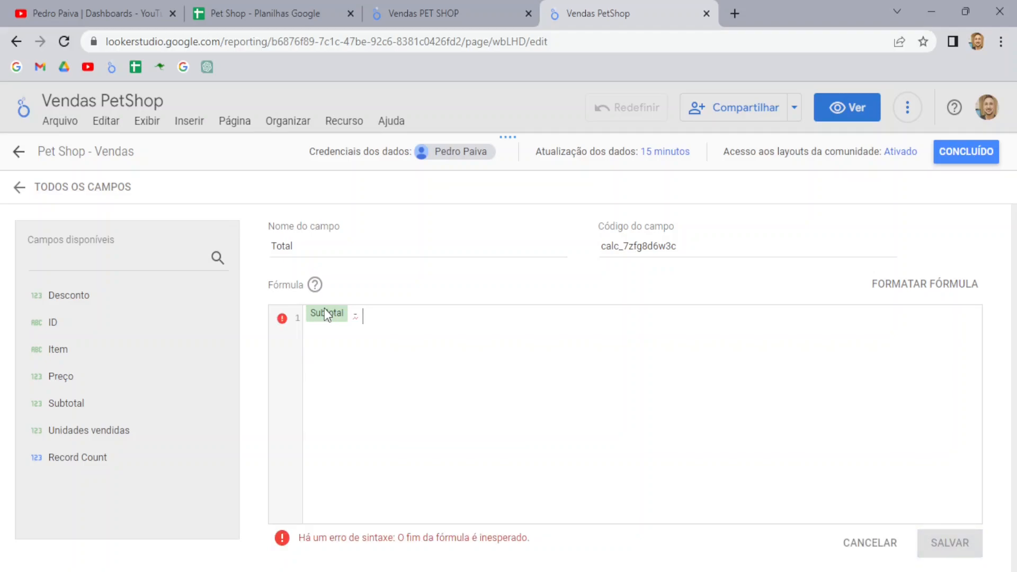
{"action": "type", "text": "("}
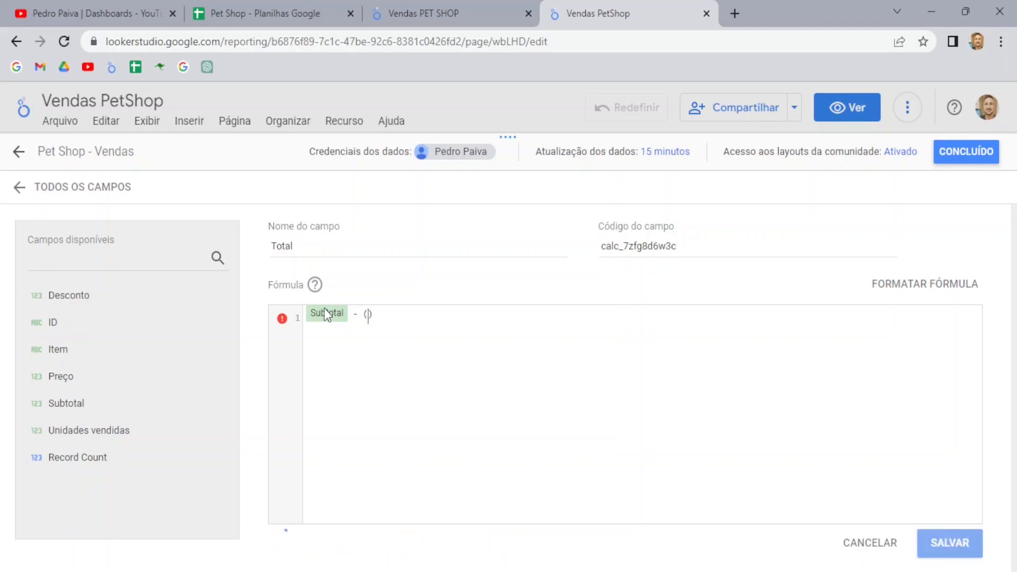
{"action": "left_click", "coordinate": [64, 408]}
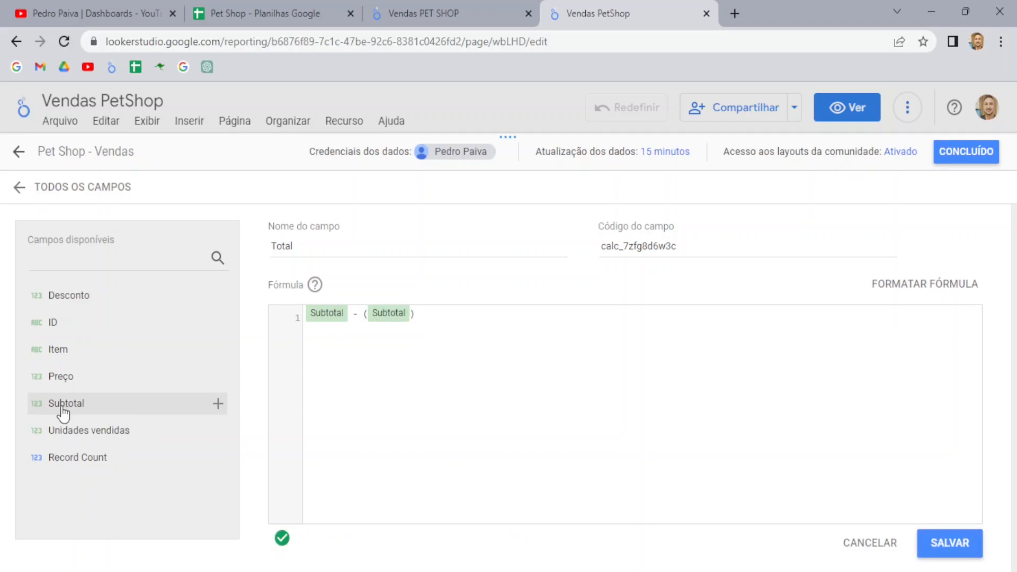
{"action": "type", "text": "*"}
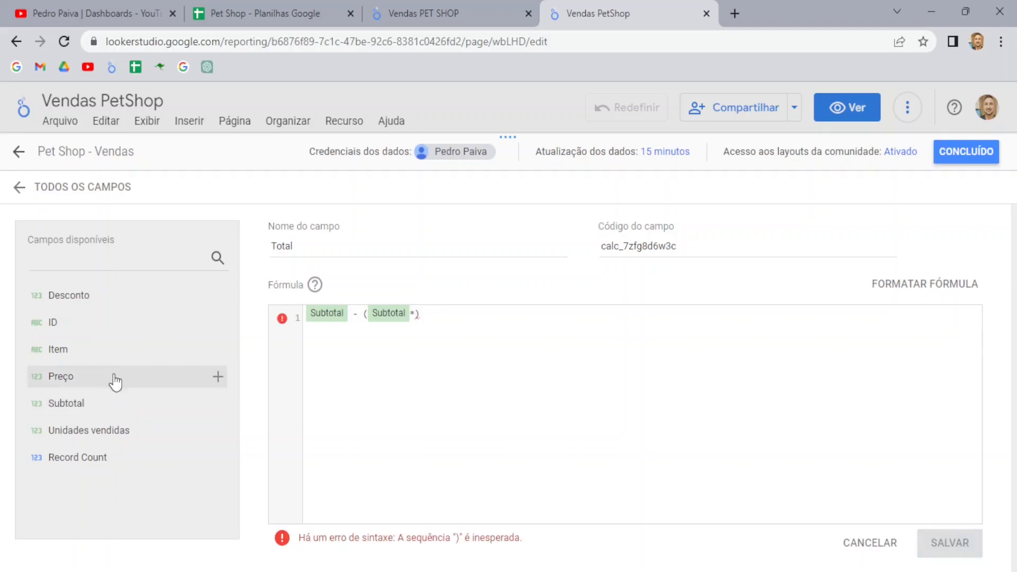
{"action": "left_click", "coordinate": [75, 300]}
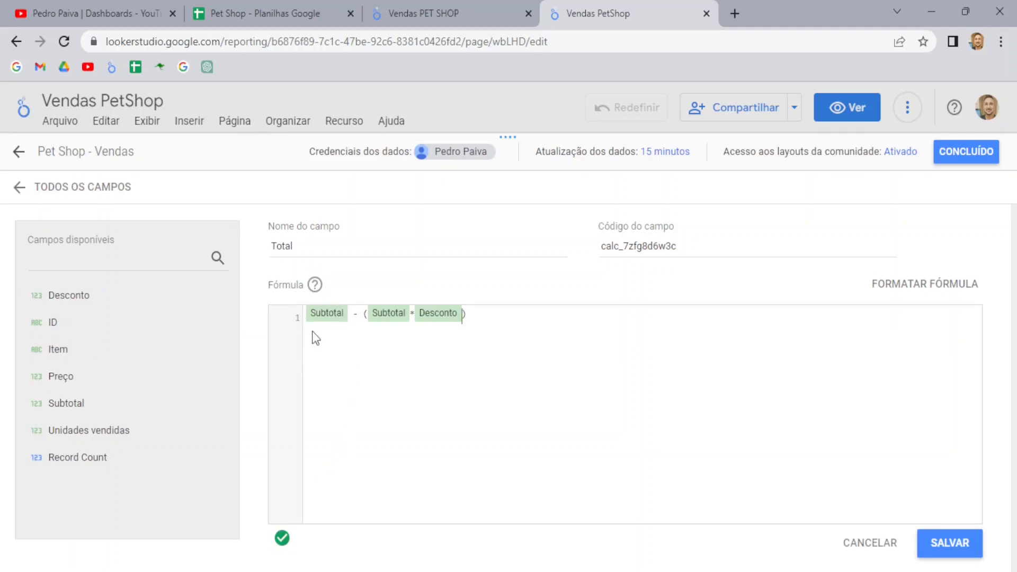
Step: Save the Total field and set its type to currency BRL - Real brasileiro (R$) in the list of all fields
{"action": "left_click", "coordinate": [357, 325]}
{"action": "left_click", "coordinate": [943, 544]}
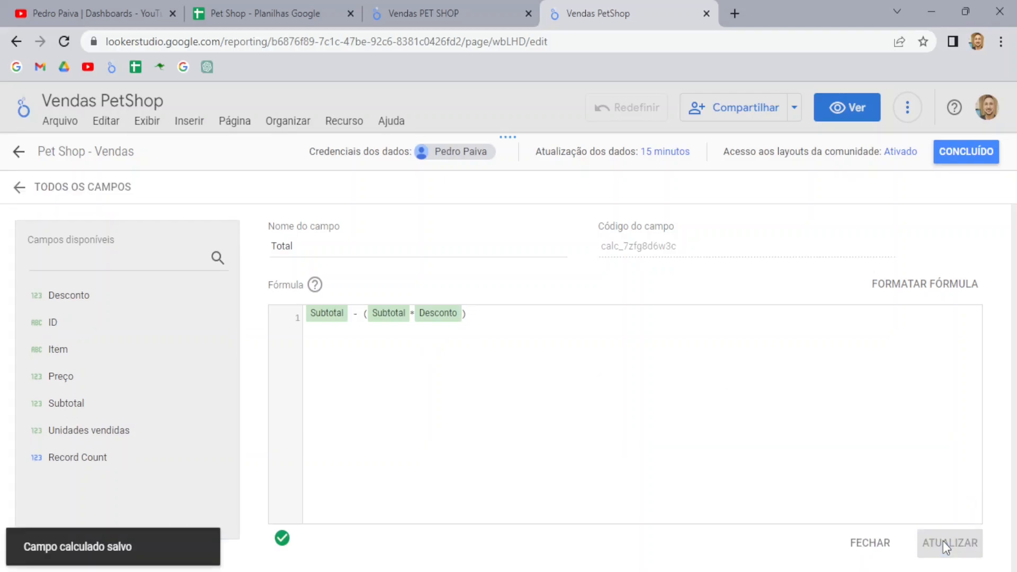
{"action": "left_click", "coordinate": [97, 194]}
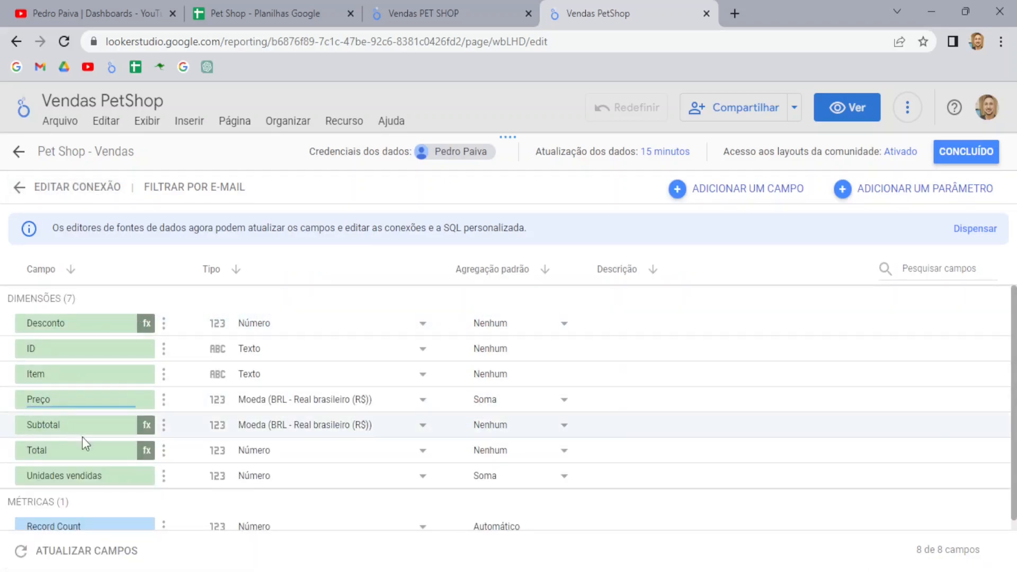
{"action": "left_click", "coordinate": [278, 458]}
{"action": "mouse_move", "coordinate": [277, 516]}
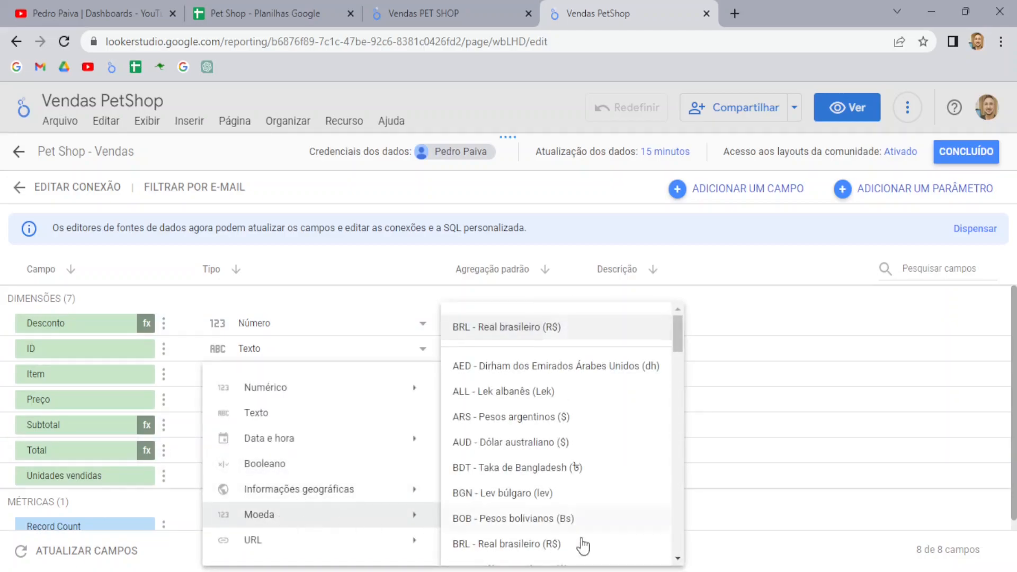
{"action": "left_click", "coordinate": [541, 333]}
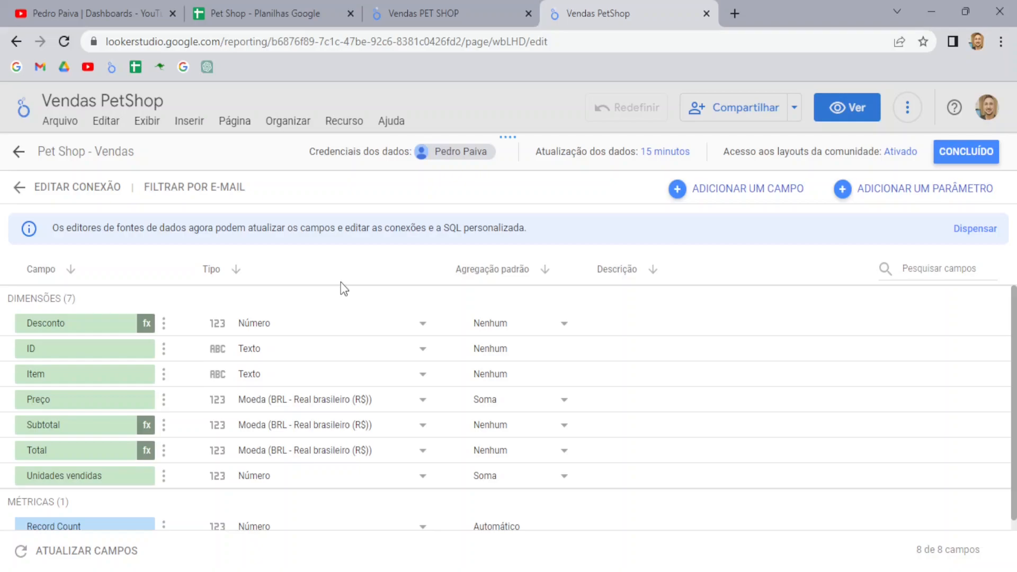
Step: Add a new calculated field named Departamento, consulting the Departamento column of the finished Vendas PET SHOP report
{"action": "left_click", "coordinate": [760, 193]}
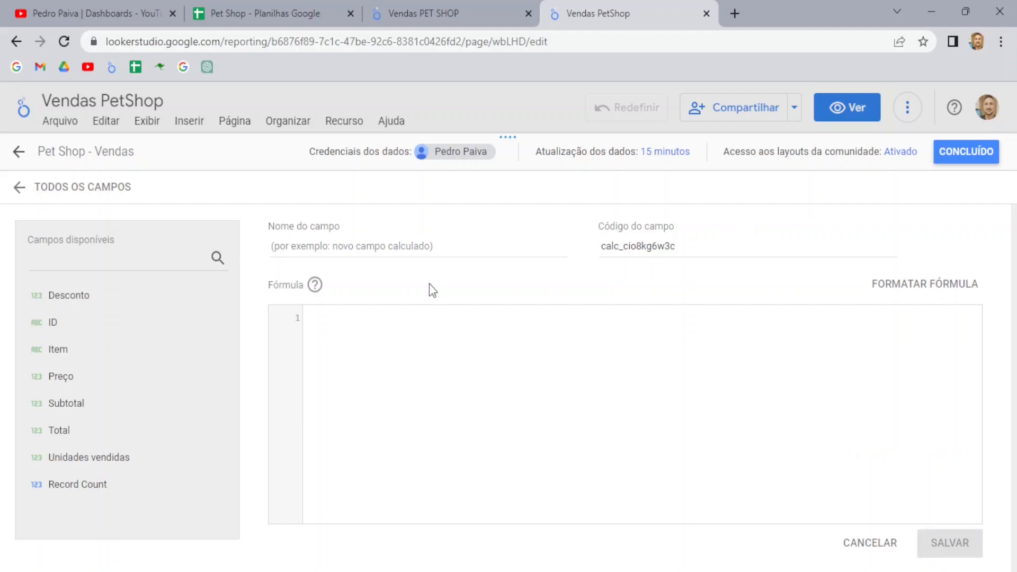
{"action": "left_click", "coordinate": [422, 11]}
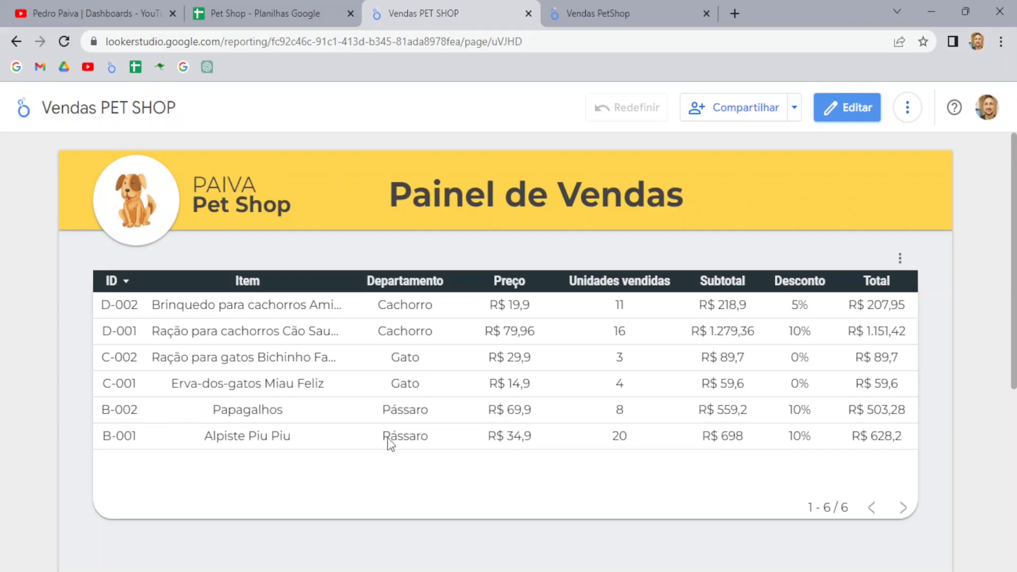
{"action": "left_click", "coordinate": [601, 12]}
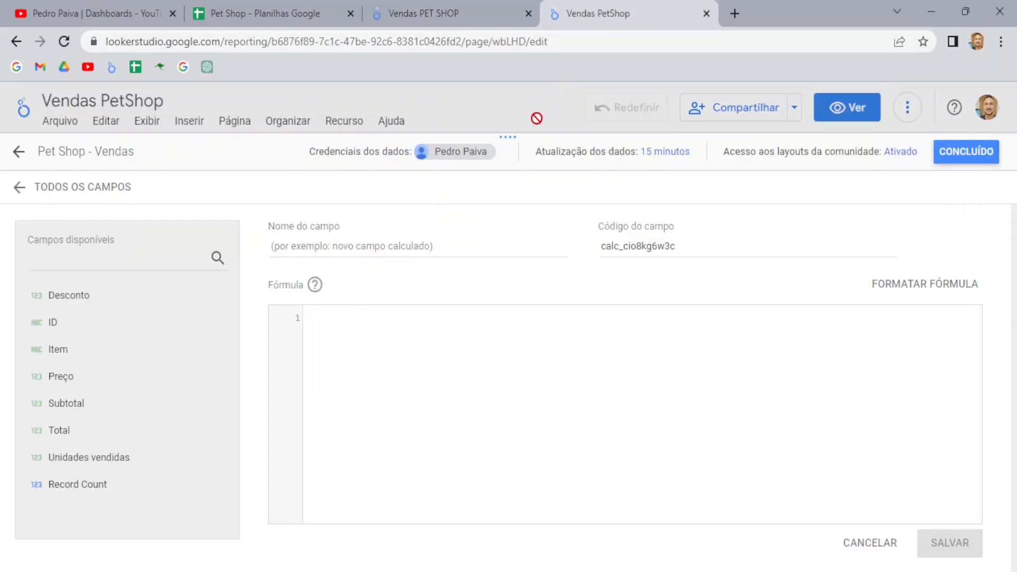
{"action": "left_click", "coordinate": [354, 329]}
{"action": "left_click", "coordinate": [347, 248]}
{"action": "type", "text": "De"}
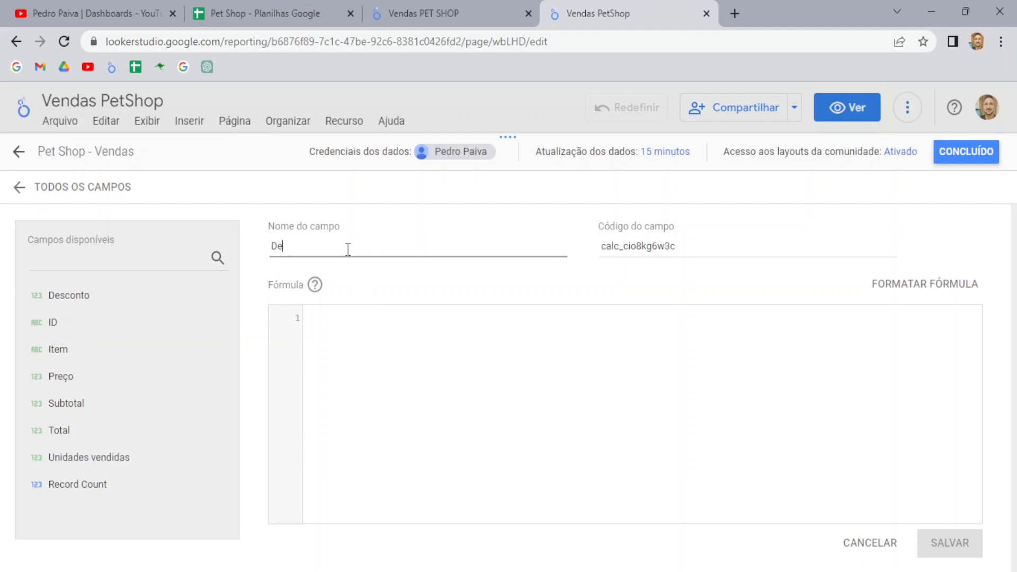
{"action": "type", "text": "partamento"}
Step: Start the Departamento formula with CASE and a WHEN STARTS_WITH() condition on the second line, checking the finished report for reference
{"action": "left_click", "coordinate": [341, 333]}
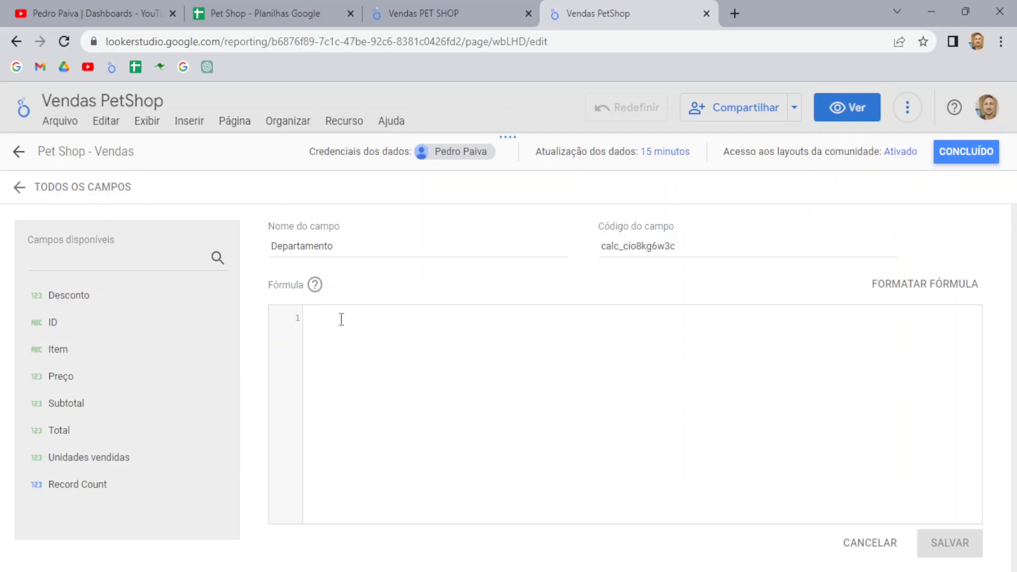
{"action": "type", "text": "CASE W"}
{"action": "key", "text": "BackSpace"}
{"action": "key", "text": "Return"}
{"action": "type", "text": "WHEN"}
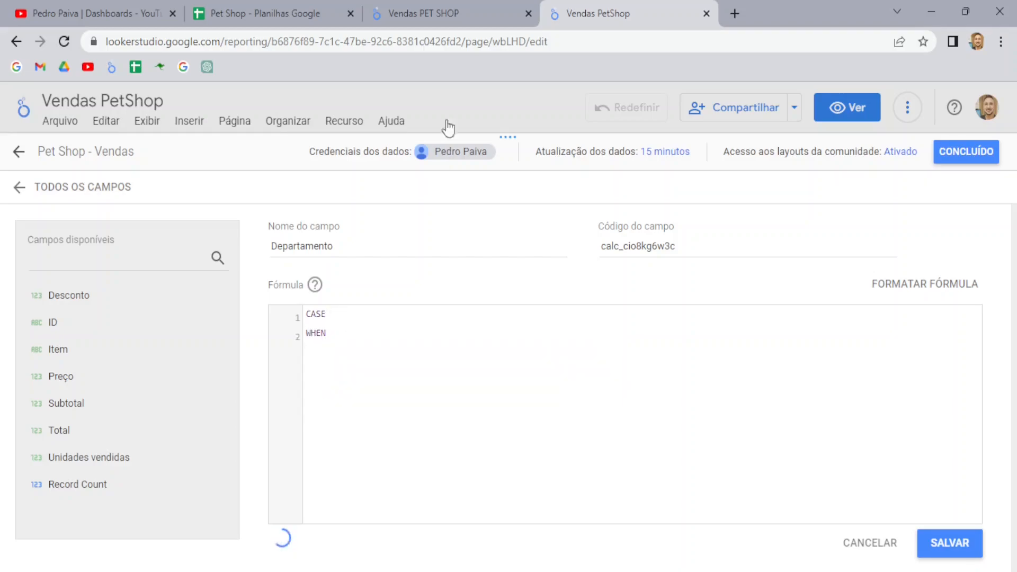
{"action": "left_click", "coordinate": [456, 2]}
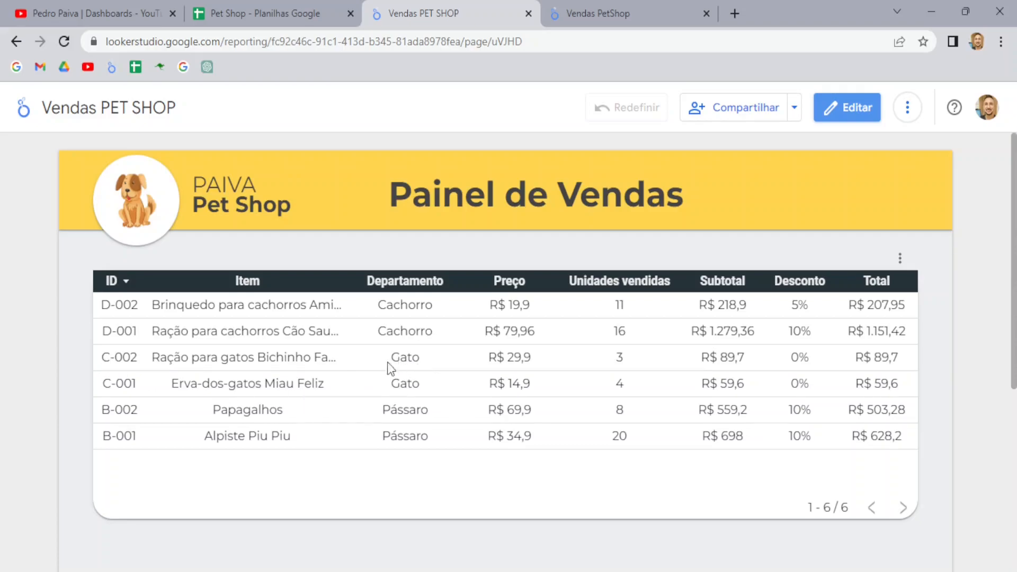
{"action": "left_click", "coordinate": [638, 10]}
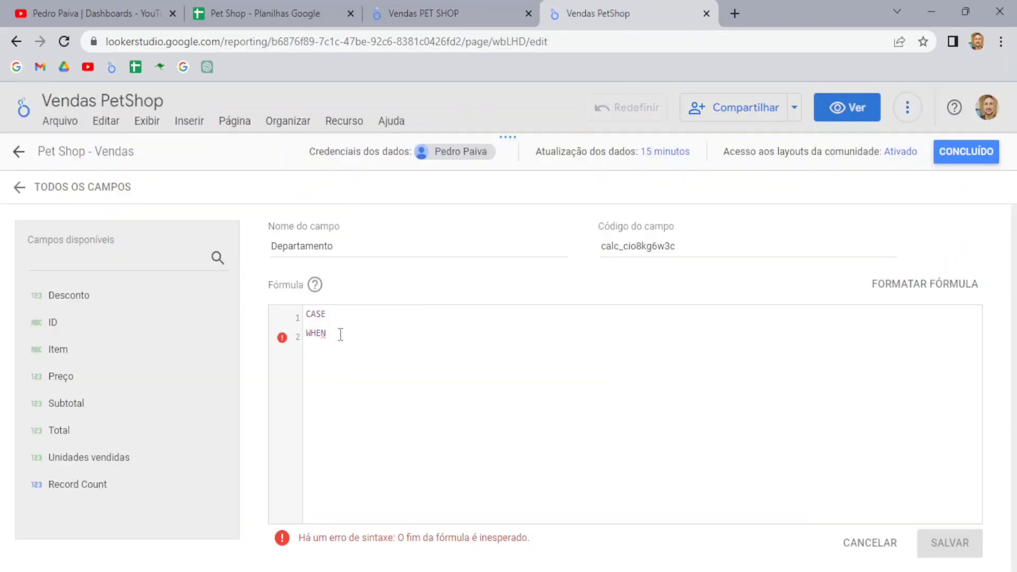
{"action": "type", "text": "STAR"}
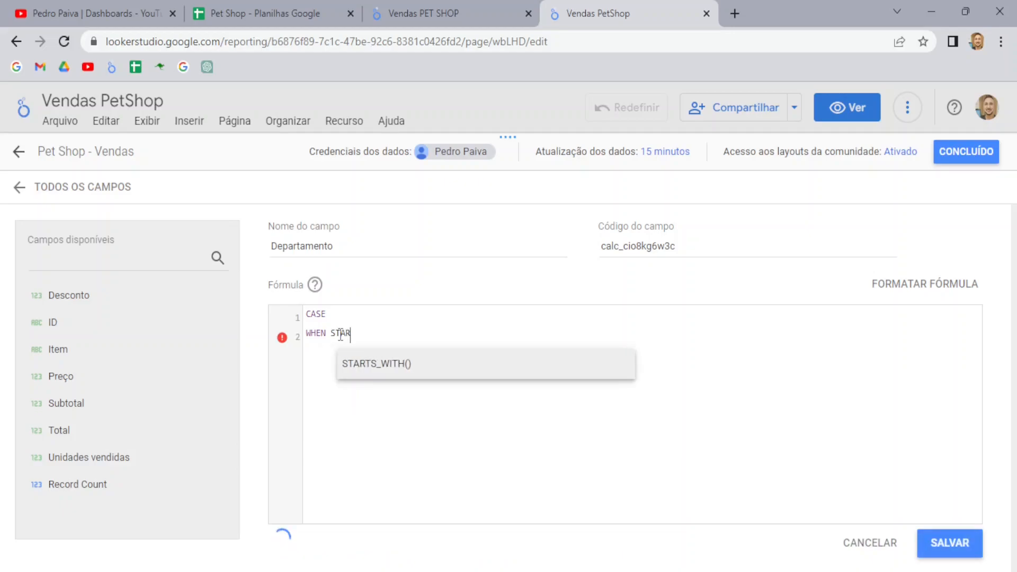
{"action": "left_click", "coordinate": [390, 373]}
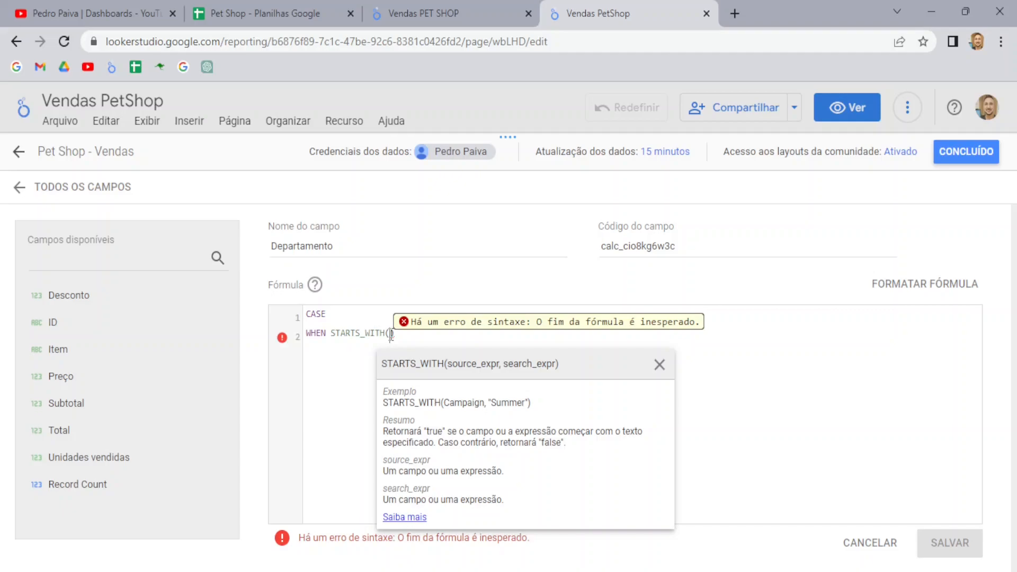
Step: Check the ID prefixes in the finished Vendas PET SHOP report and fill in the first condition as STARTS_WITH(ID,"C")
{"action": "left_click", "coordinate": [428, 6]}
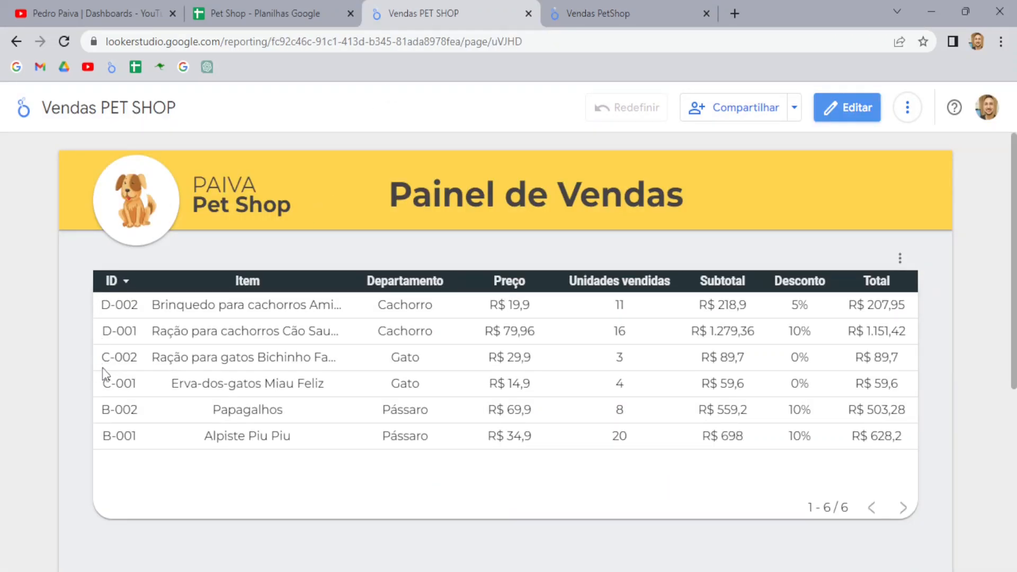
{"action": "left_click", "coordinate": [592, 15]}
{"action": "mouse_move", "coordinate": [391, 335]}
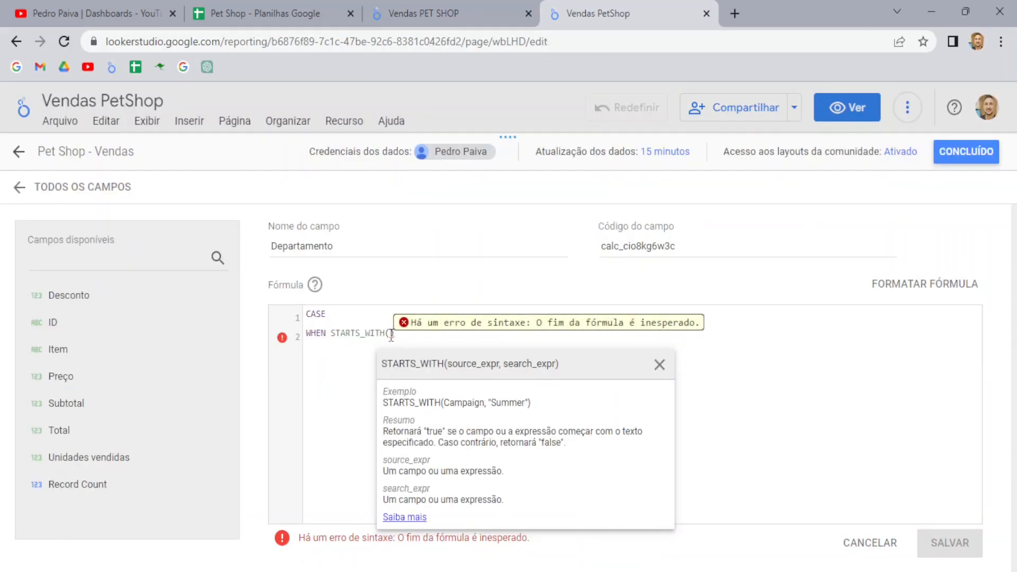
{"action": "type", "text": "ID"}
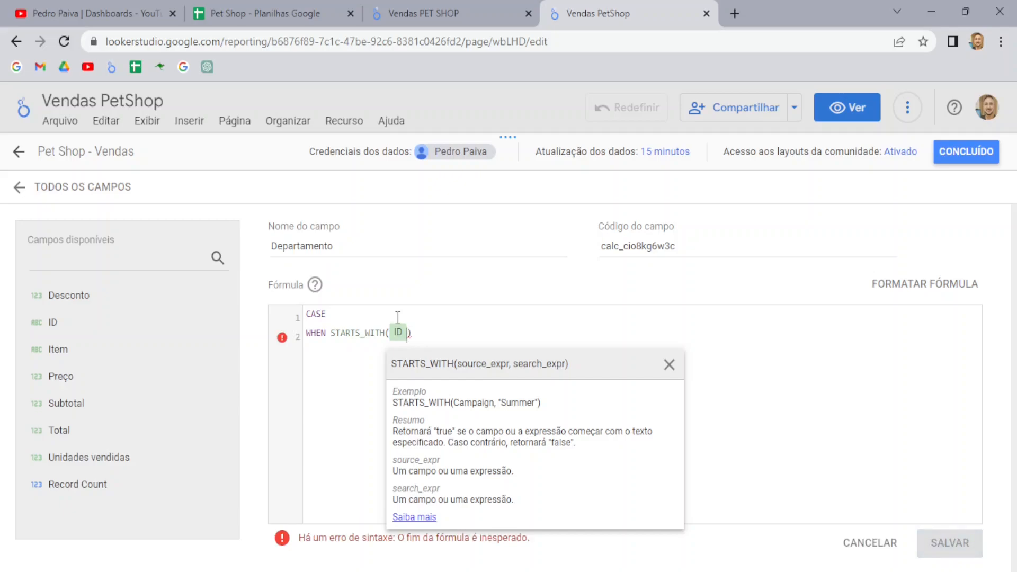
{"action": "type", "text": ","}
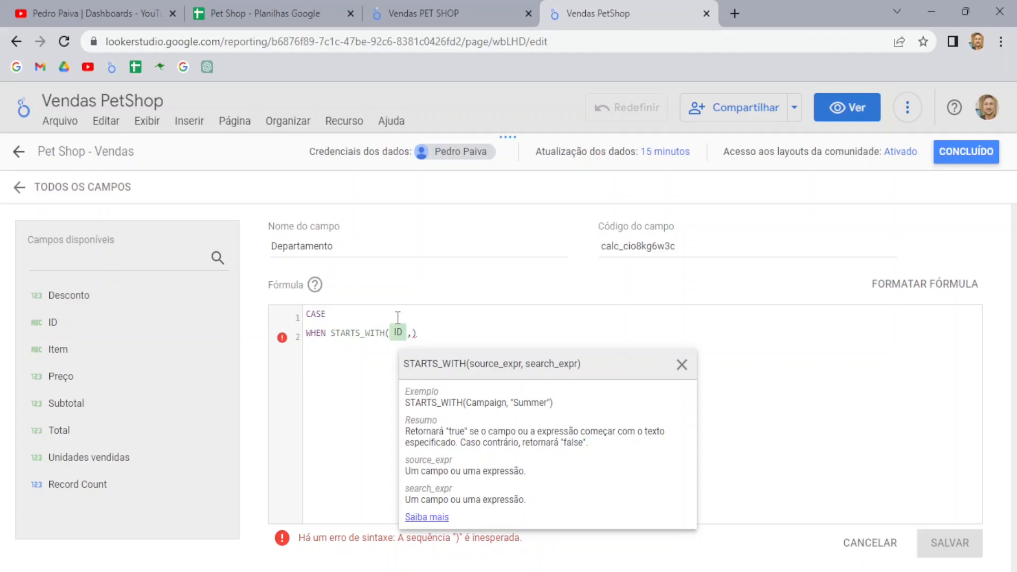
{"action": "type", "text": "\""}
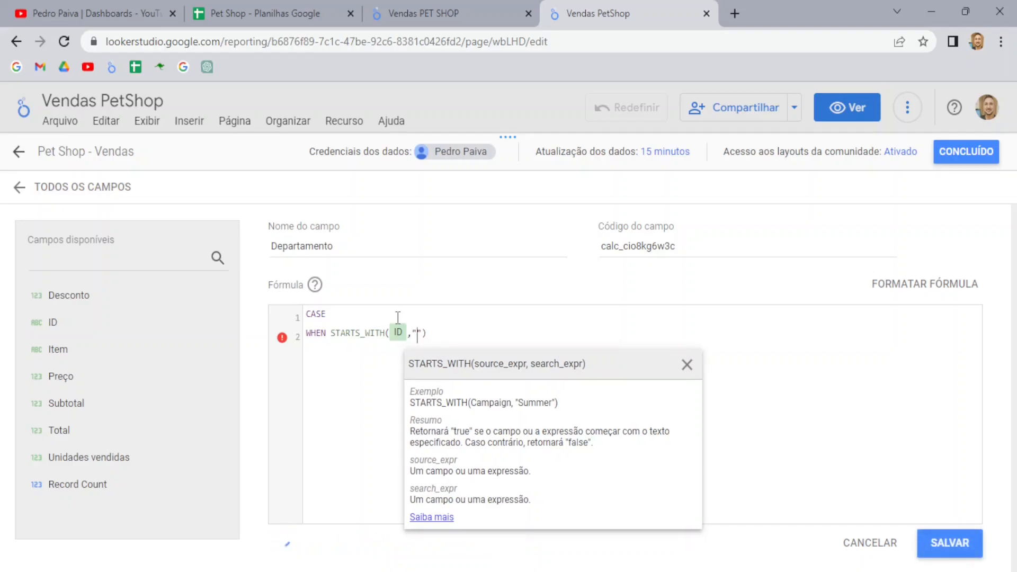
{"action": "type", "text": "C"}
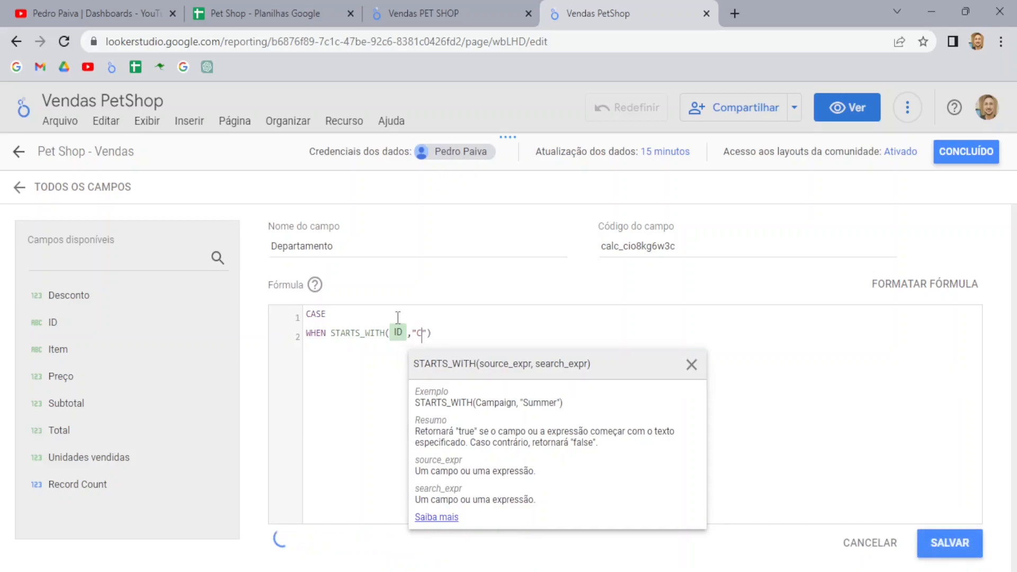
{"action": "left_click", "coordinate": [451, 333]}
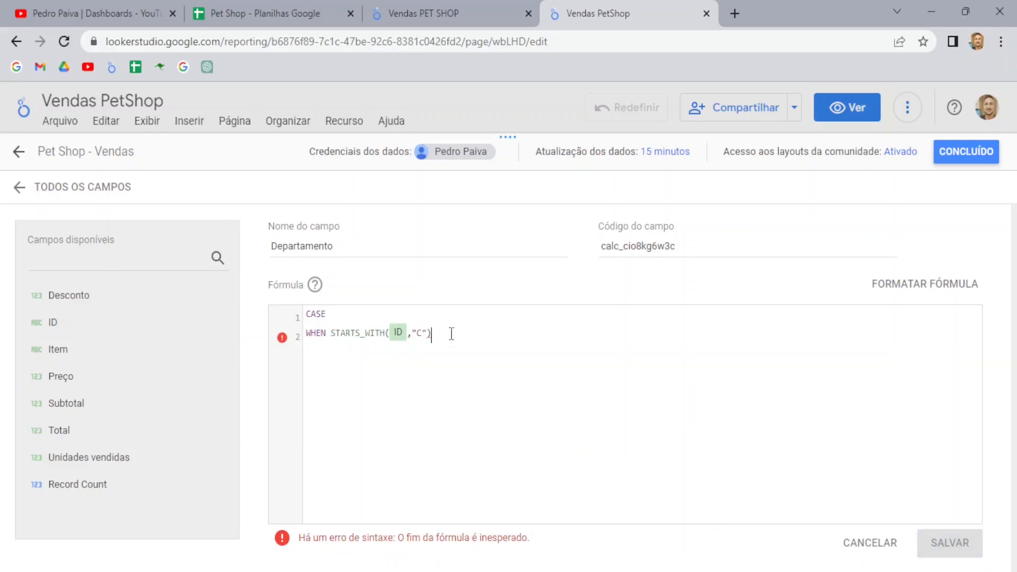
Step: Make the "C" condition return the department with THEN "Gato"
{"action": "type", "text": "THEN"}
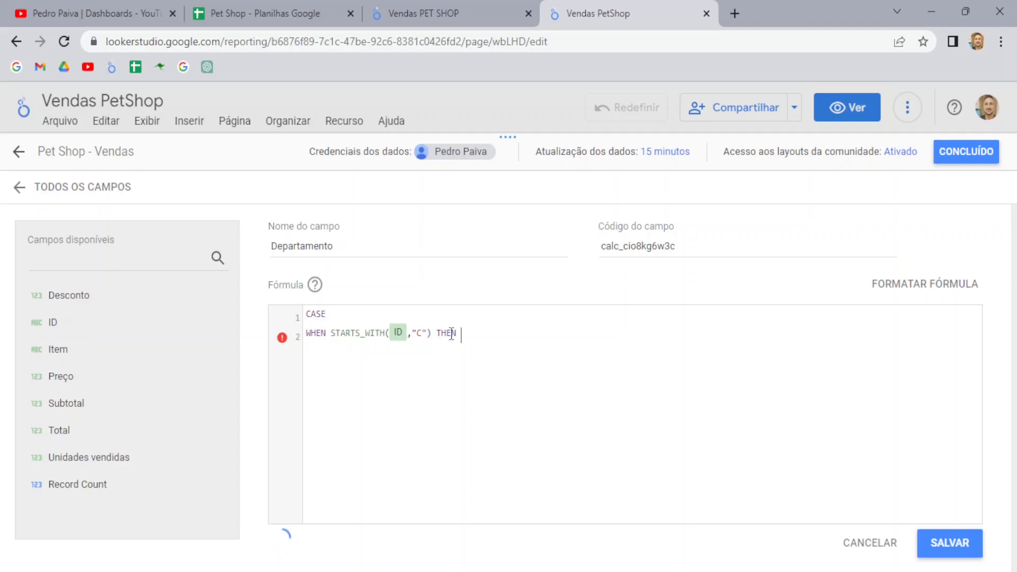
{"action": "type", "text": " \"GA"}
{"action": "key", "text": "BackSpace"}
{"action": "type", "text": "ato"}
{"action": "left_click", "coordinate": [517, 337]}
Step: Add a second condition line to the formula: WHEN STARTS_WITH(ID,"D") THEN "Cachorro"
{"action": "key", "text": "Return"}
{"action": "type", "text": "WHEN STATS"}
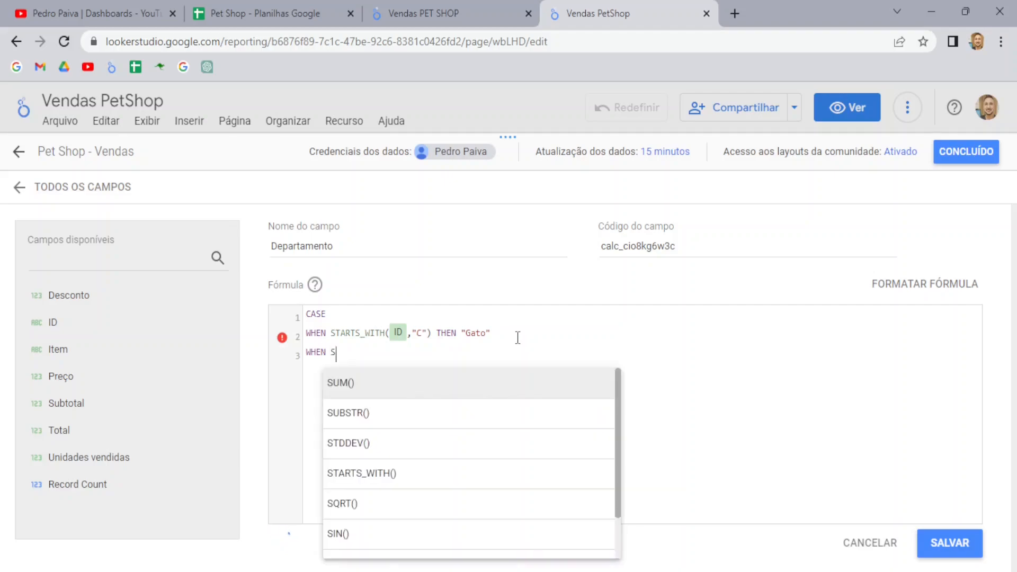
{"action": "key", "text": "BackSpace"}
{"action": "key", "text": "BackSpace"}
{"action": "type", "text": "RTS_"}
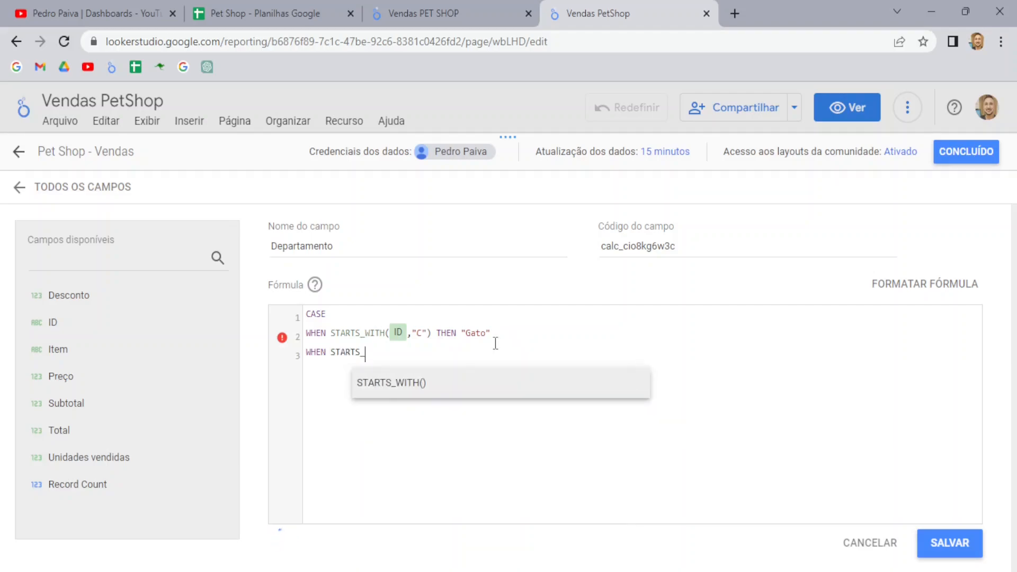
{"action": "left_click", "coordinate": [421, 390]}
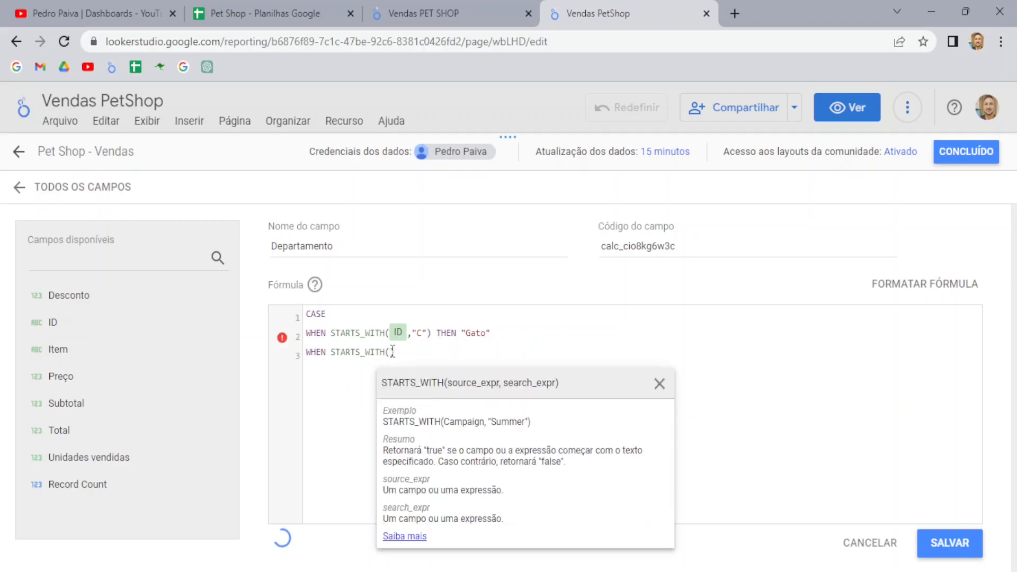
{"action": "type", "text": "ID,"}
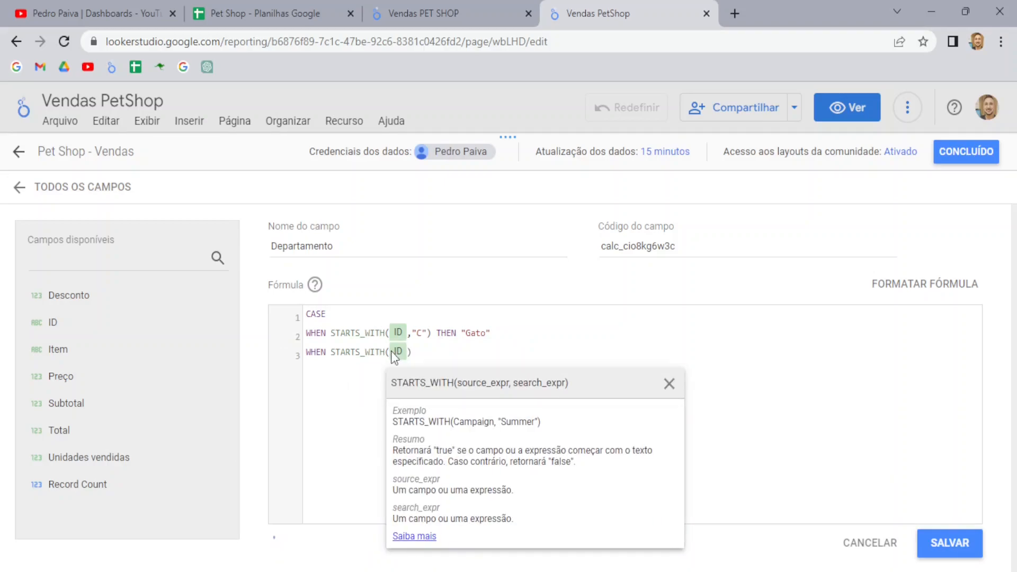
{"action": "type", "text": "\"D\""}
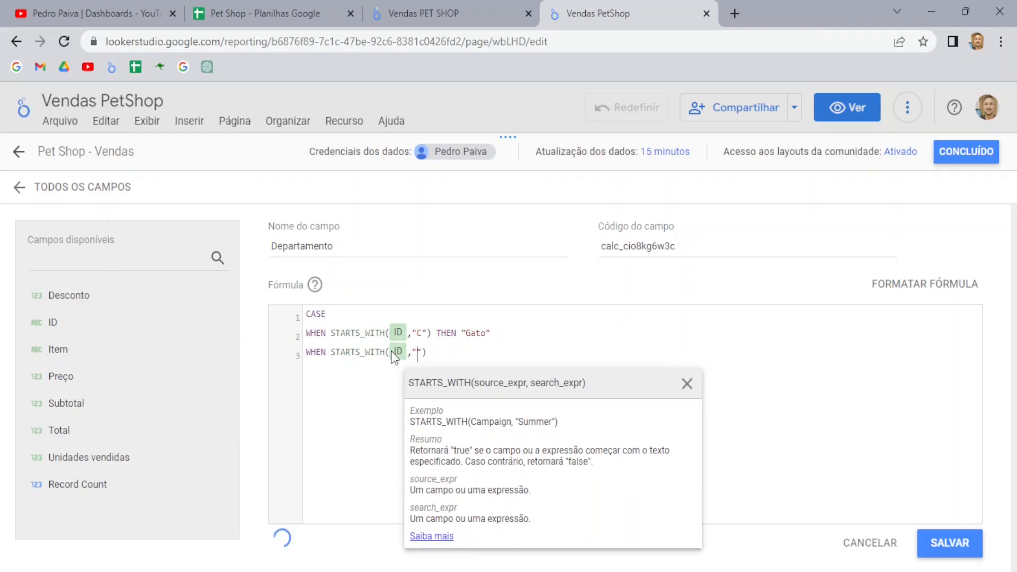
{"action": "left_click", "coordinate": [504, 353]}
{"action": "type", "text": "THEN "}
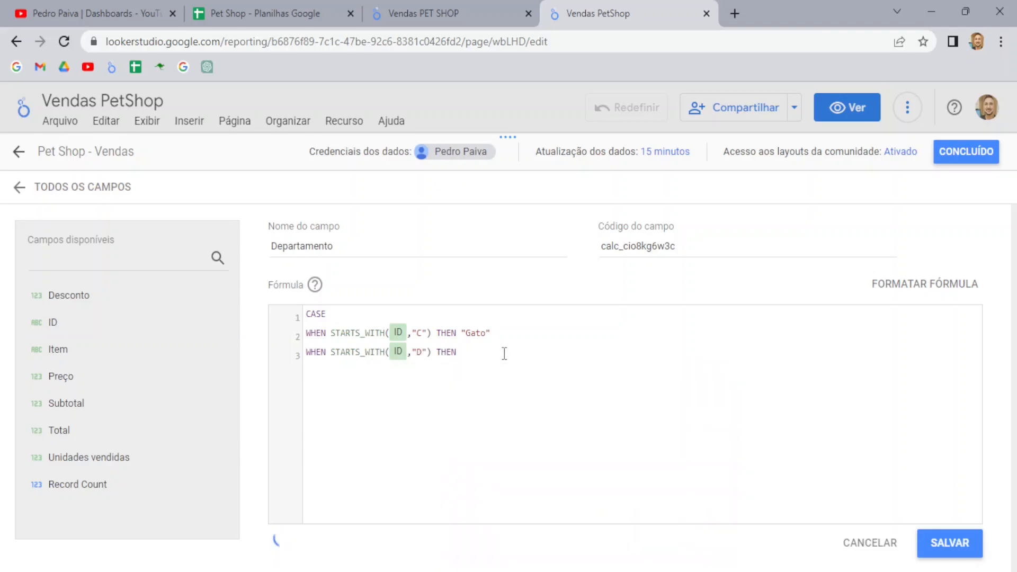
{"action": "type", "text": "\"Cachorro"}
Step: Add a third condition line, WHEN STARTS_WITH(ID,"B") THEN "Pássaro", and start an empty line below it
{"action": "key", "text": "Return"}
{"action": "type", "text": "WHEN STA"}
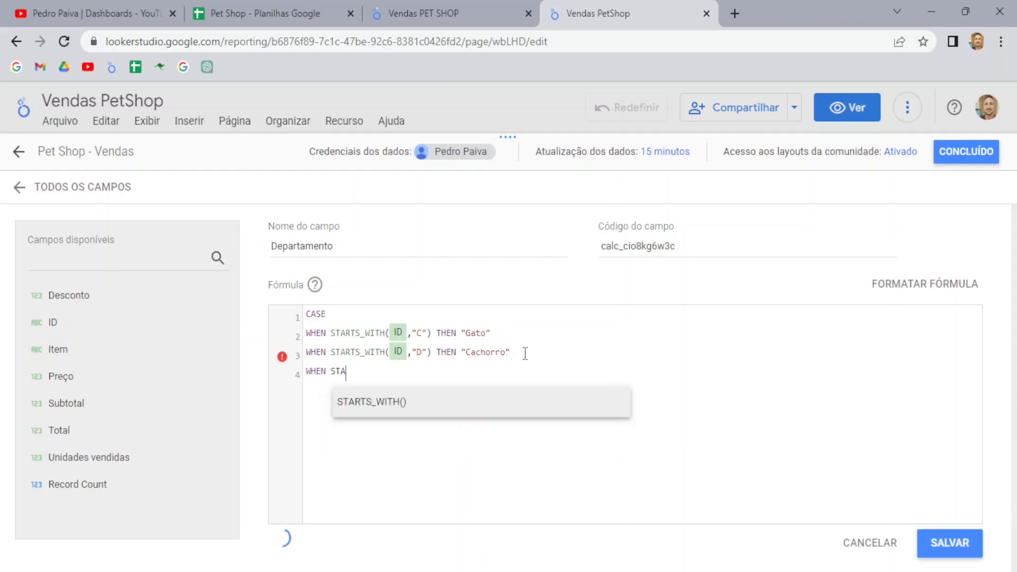
{"action": "left_click", "coordinate": [434, 402]}
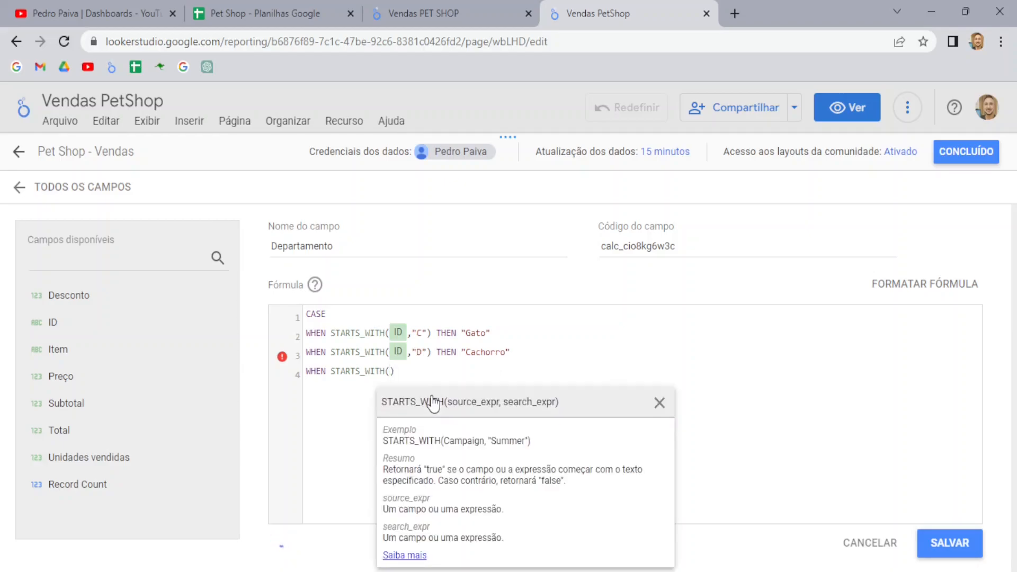
{"action": "type", "text": "ID,"}
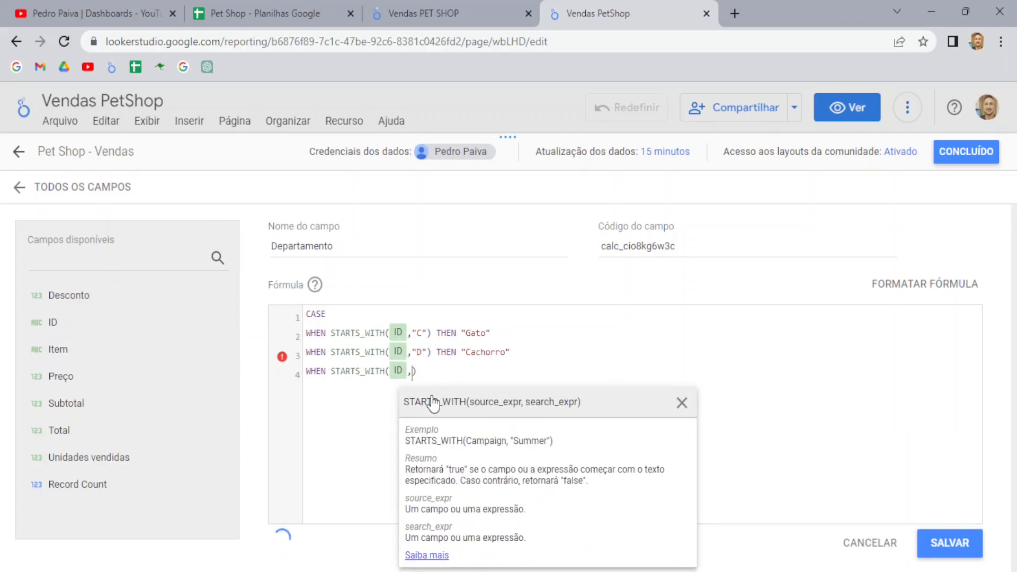
{"action": "type", "text": "\"B"}
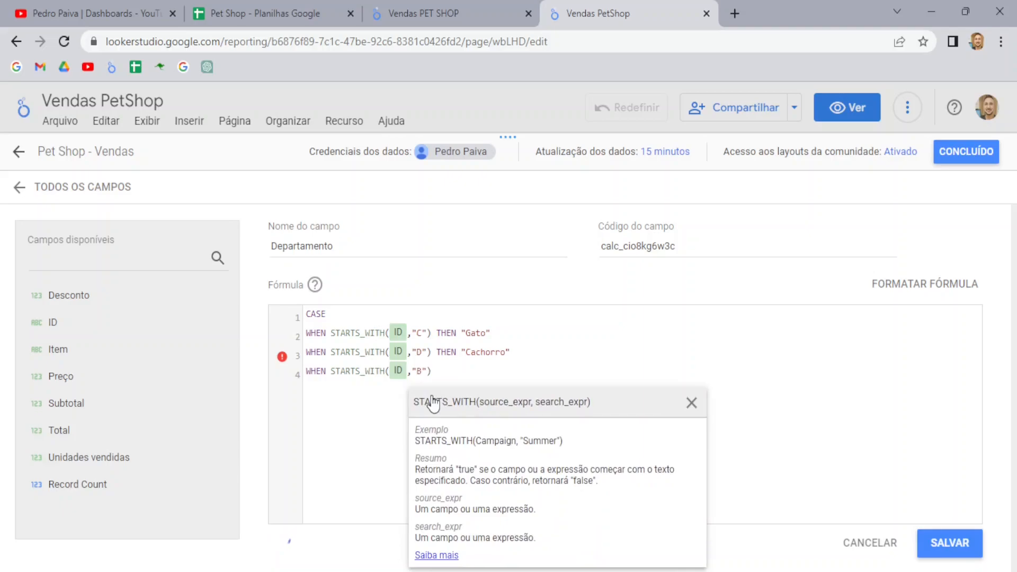
{"action": "left_click", "coordinate": [447, 368]}
{"action": "type", "text": "THEN"}
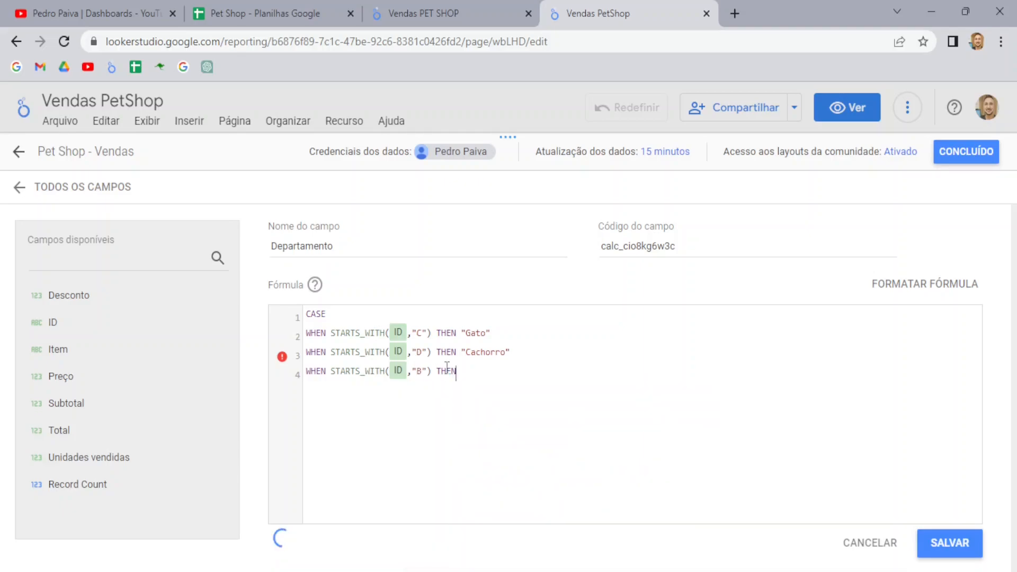
{"action": "type", "text": " \"Pássaro"}
{"action": "left_click", "coordinate": [530, 369]}
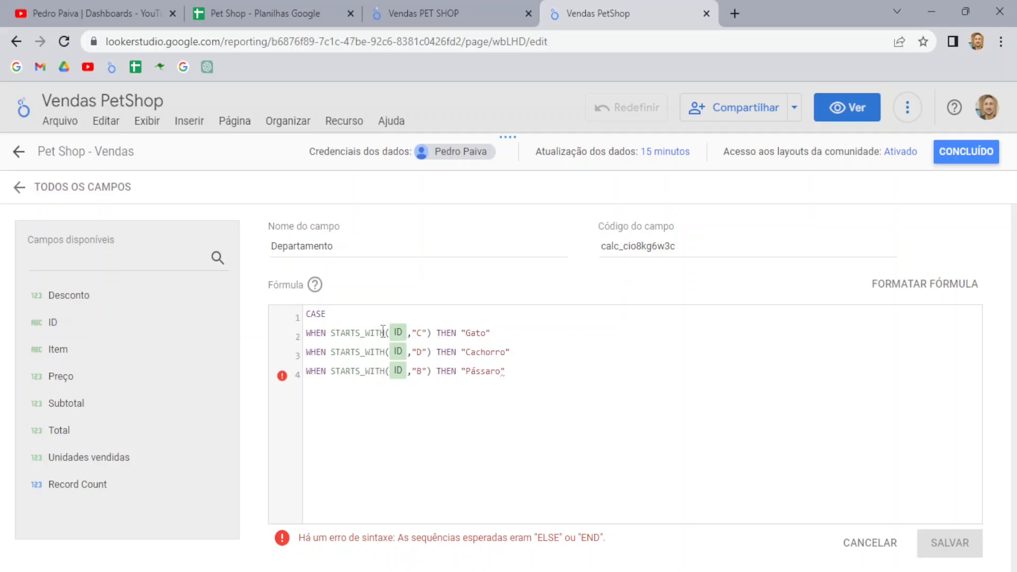
{"action": "left_click_drag", "start_coordinate": [417, 333], "coordinate": [422, 364]}
{"action": "left_click", "coordinate": [532, 374]}
{"action": "key", "text": "Return"}
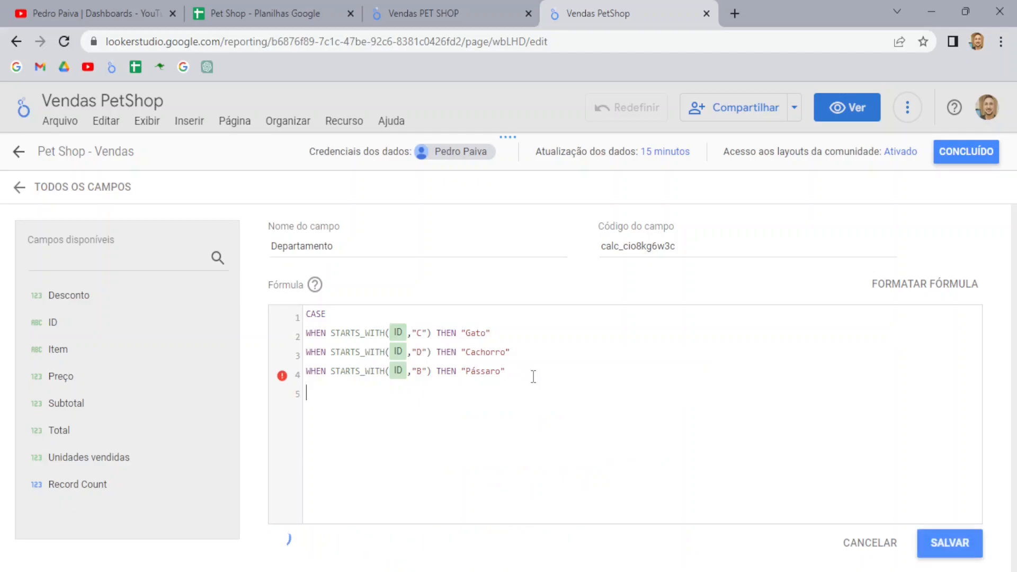
Step: Add the fallback line ELSE "Diversos" to the Departamento formula and start an empty line below it
{"action": "type", "text": "ELSE"}
{"action": "type", "text": " \"\""}
{"action": "type", "text": "Diversi"}
{"action": "key", "text": "BackSpace"}
{"action": "type", "text": "os"}
{"action": "key", "text": "Right"}
{"action": "key", "text": "Return"}
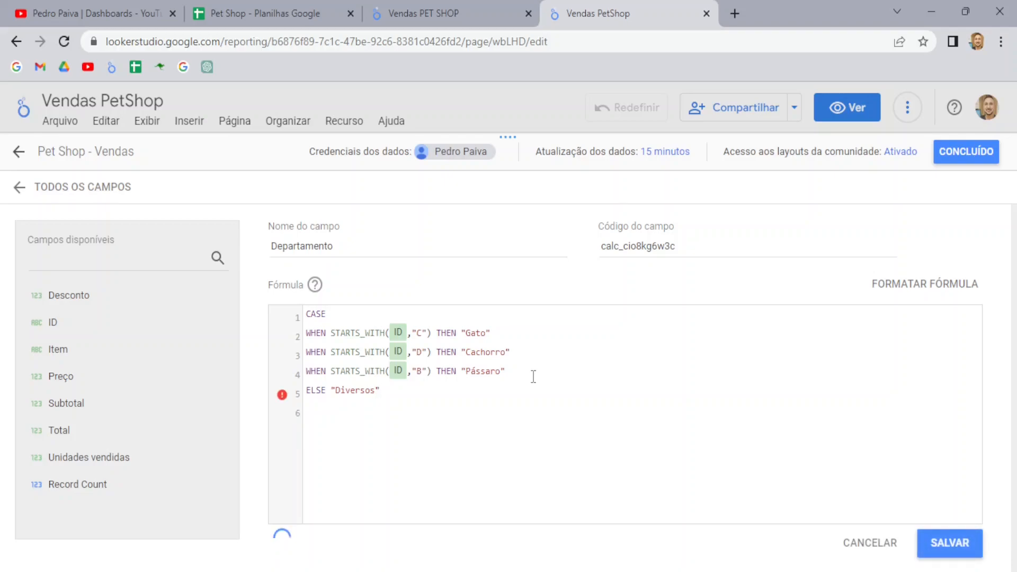
Step: Close the CASE formula with END, save the Departamento field and return to the report page
{"action": "type", "text": "END"}
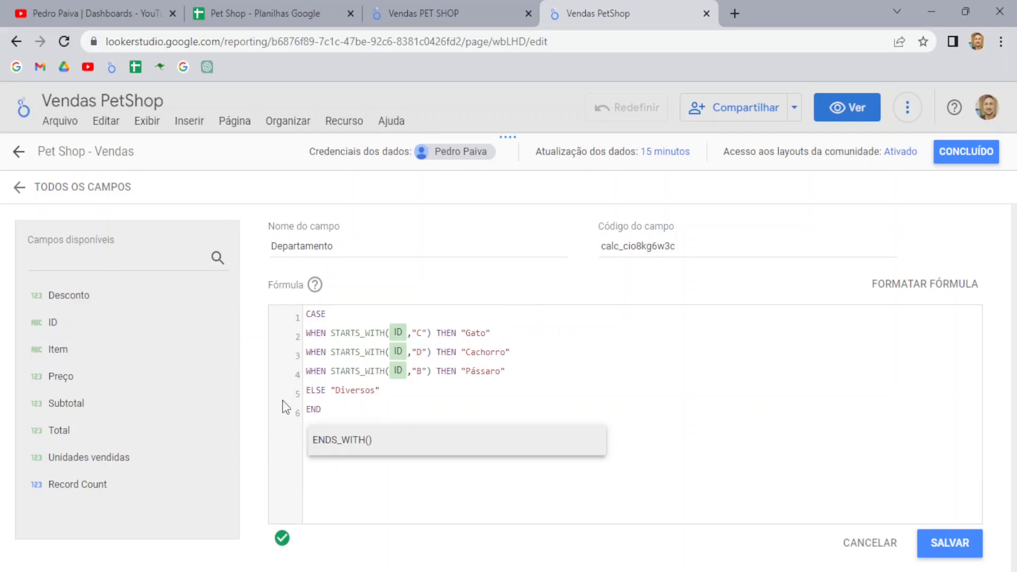
{"action": "left_click", "coordinate": [953, 543]}
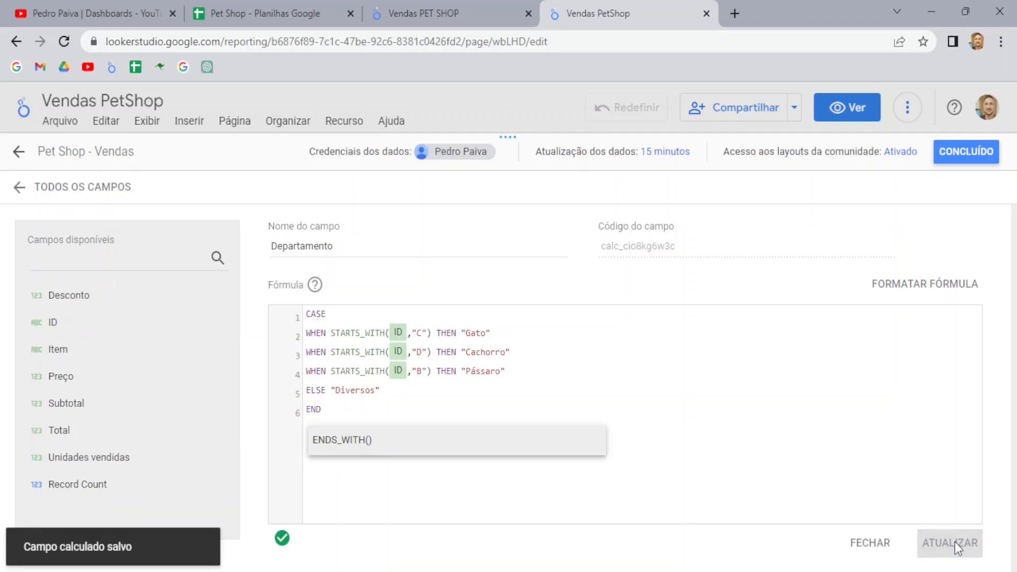
{"action": "left_click", "coordinate": [67, 190]}
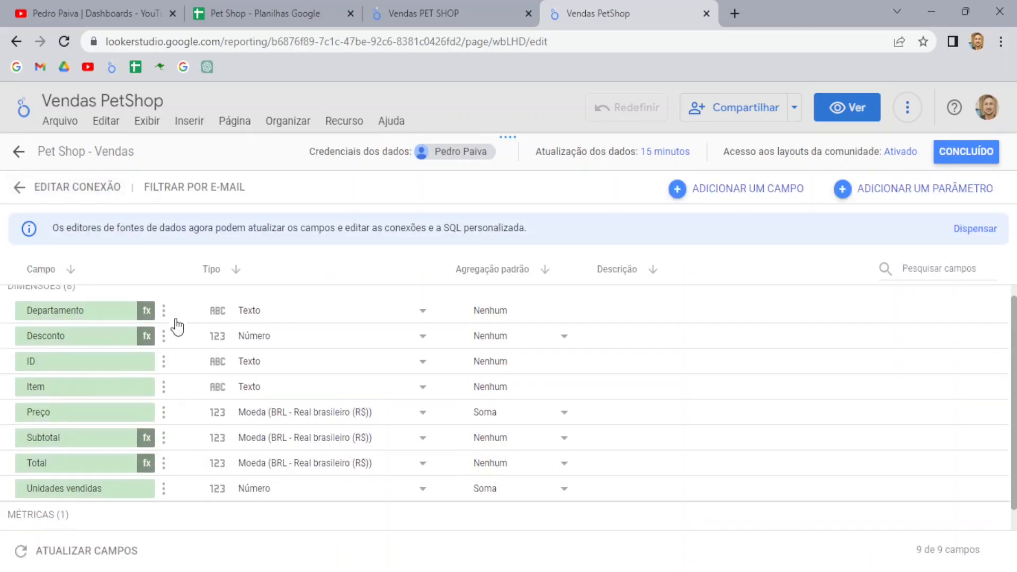
{"action": "scroll", "coordinate": [159, 344], "scroll_direction": "down", "scroll_amount": 1}
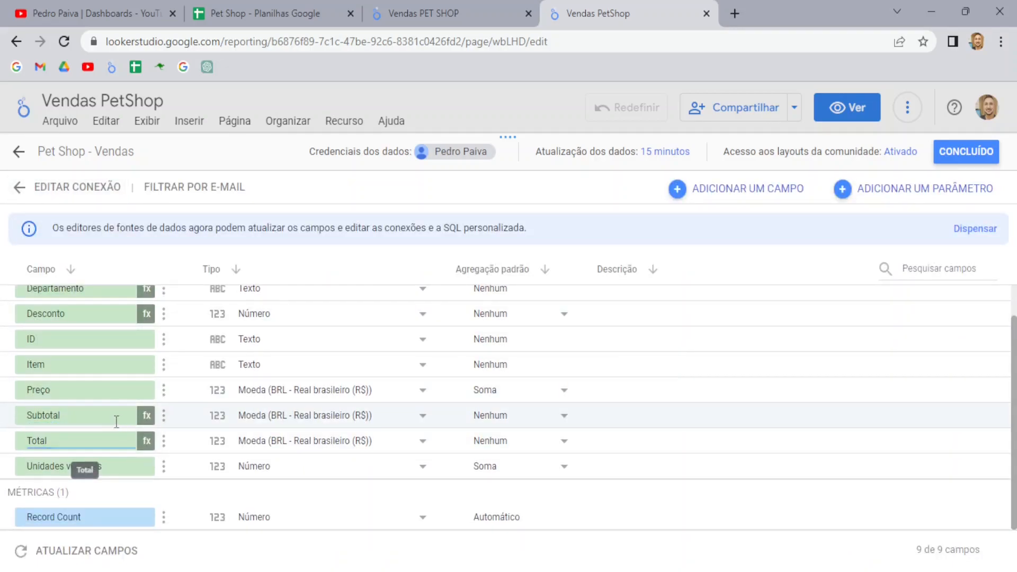
{"action": "scroll", "coordinate": [96, 363], "scroll_direction": "up", "scroll_amount": 1}
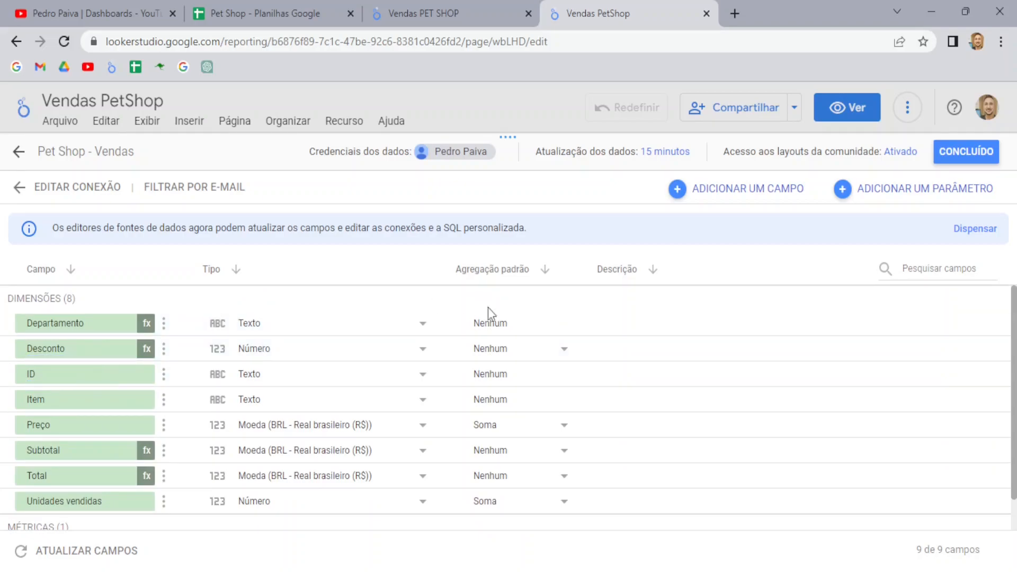
{"action": "left_click", "coordinate": [964, 151]}
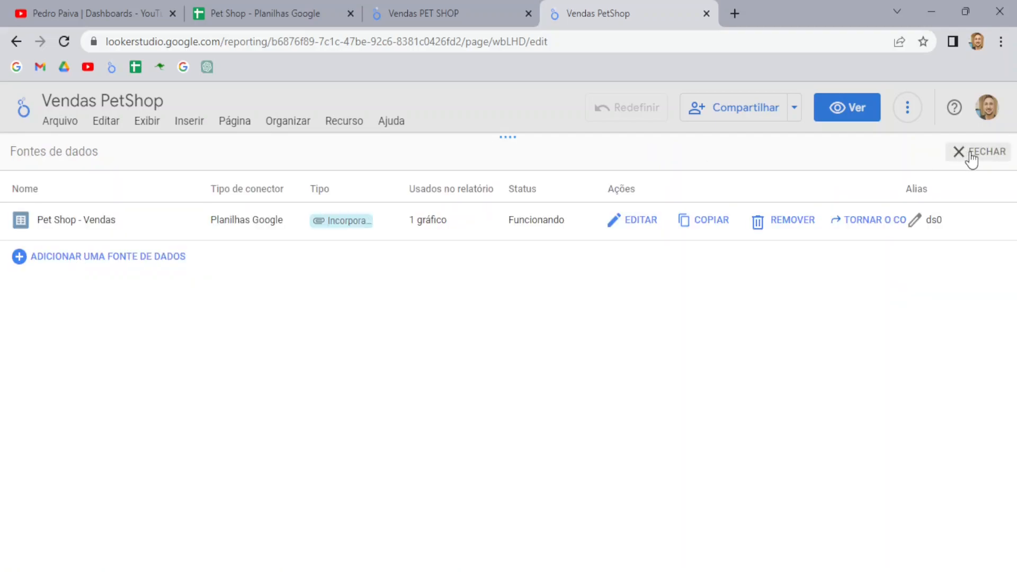
{"action": "left_click", "coordinate": [970, 153]}
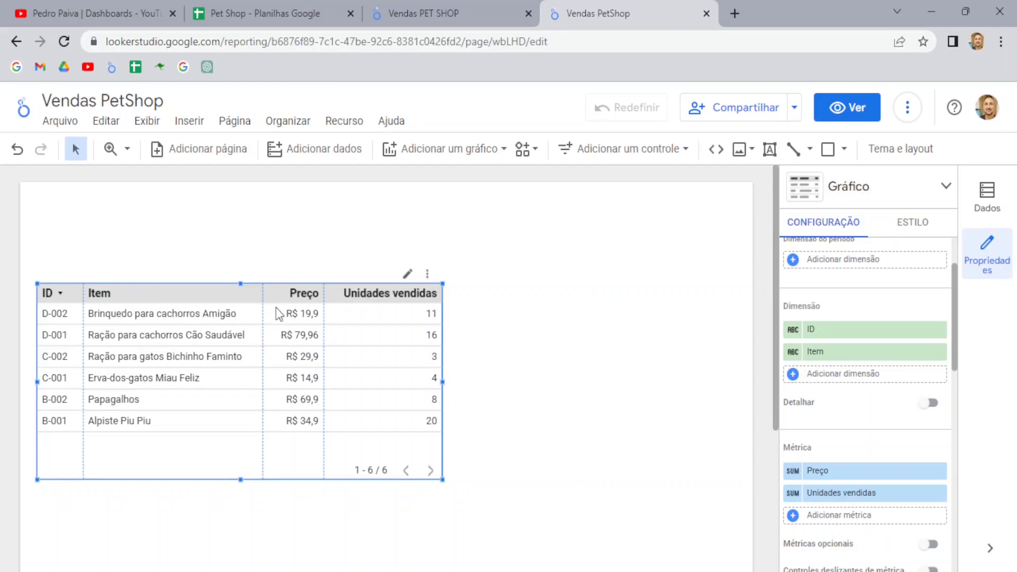
Step: Check the column order in the finished Vendas PET SHOP report and add Departamento as a table dimension after Item
{"action": "left_click", "coordinate": [424, 14]}
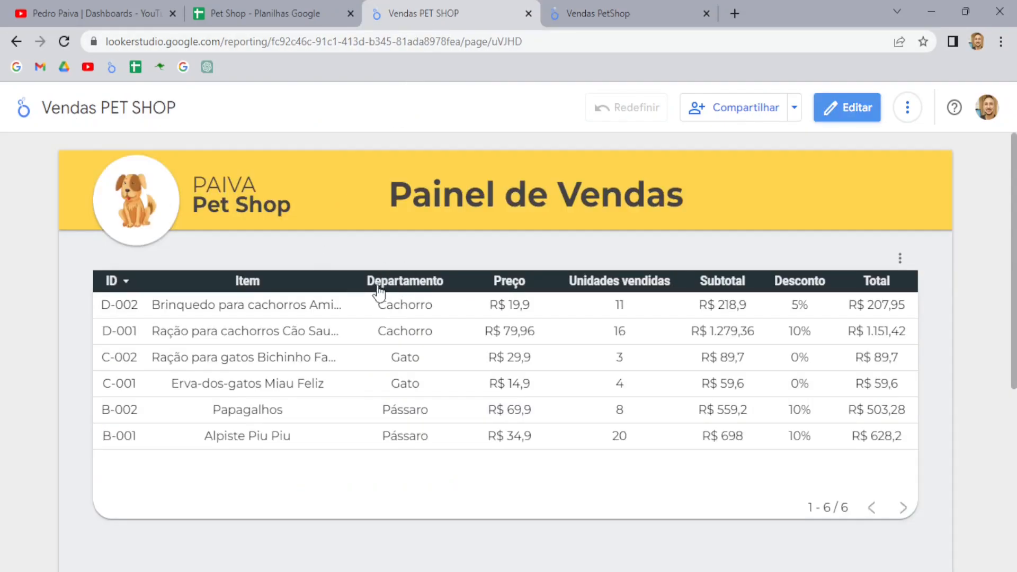
{"action": "left_click", "coordinate": [567, 1]}
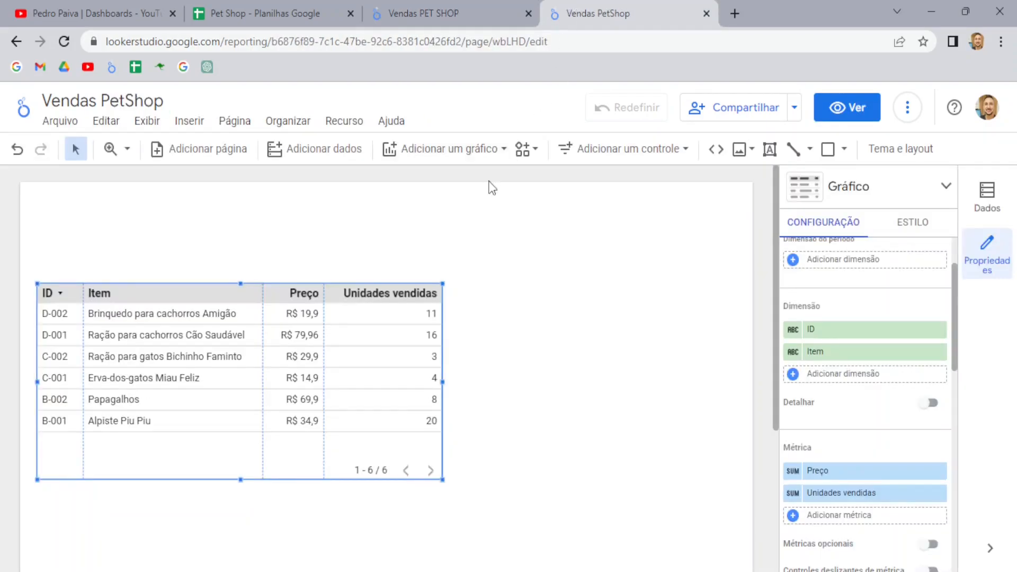
{"action": "scroll", "coordinate": [822, 297], "scroll_direction": "up", "scroll_amount": 2}
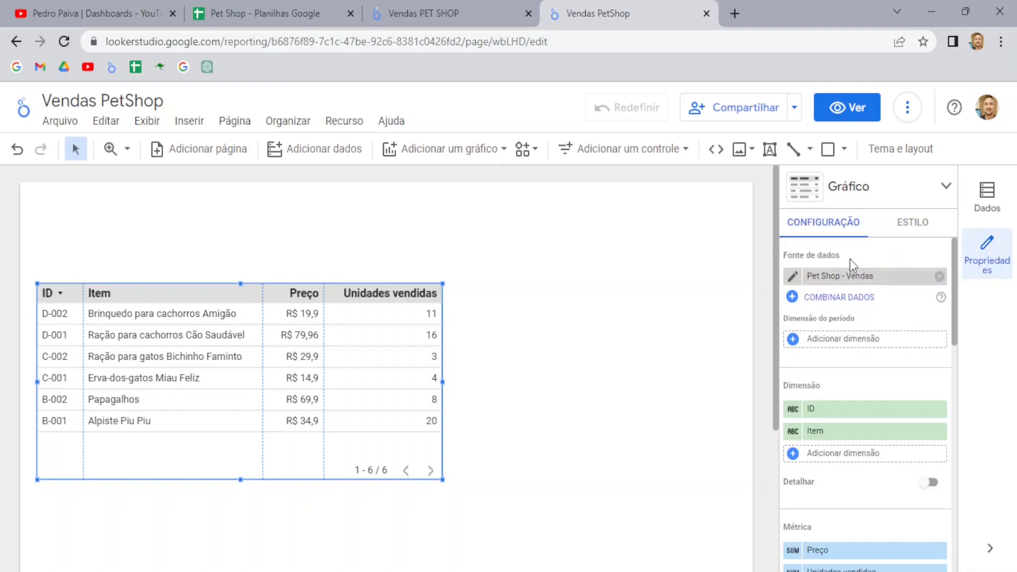
{"action": "scroll", "coordinate": [825, 382], "scroll_direction": "down", "scroll_amount": 3}
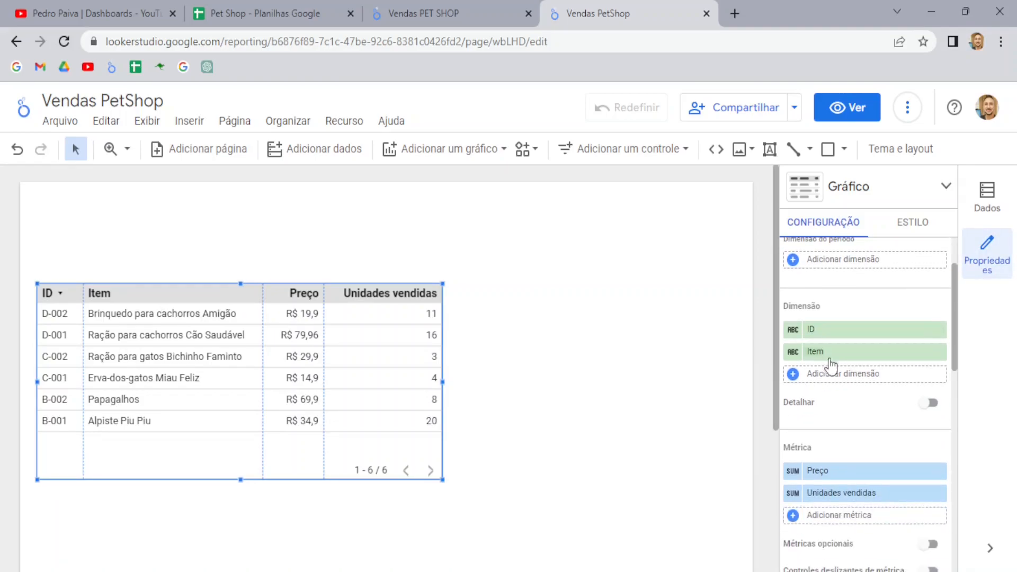
{"action": "left_click", "coordinate": [844, 377]}
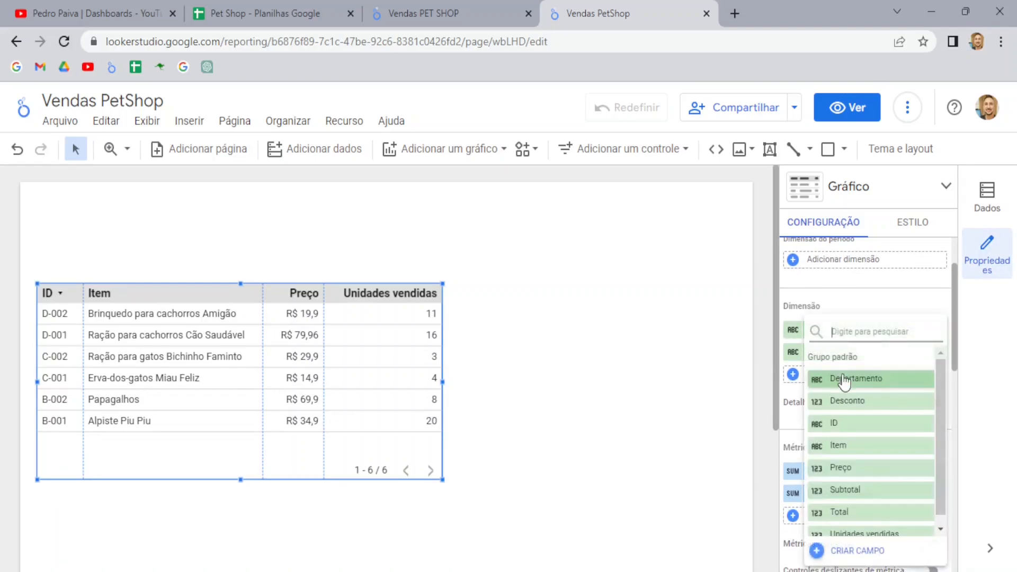
{"action": "left_click", "coordinate": [868, 380]}
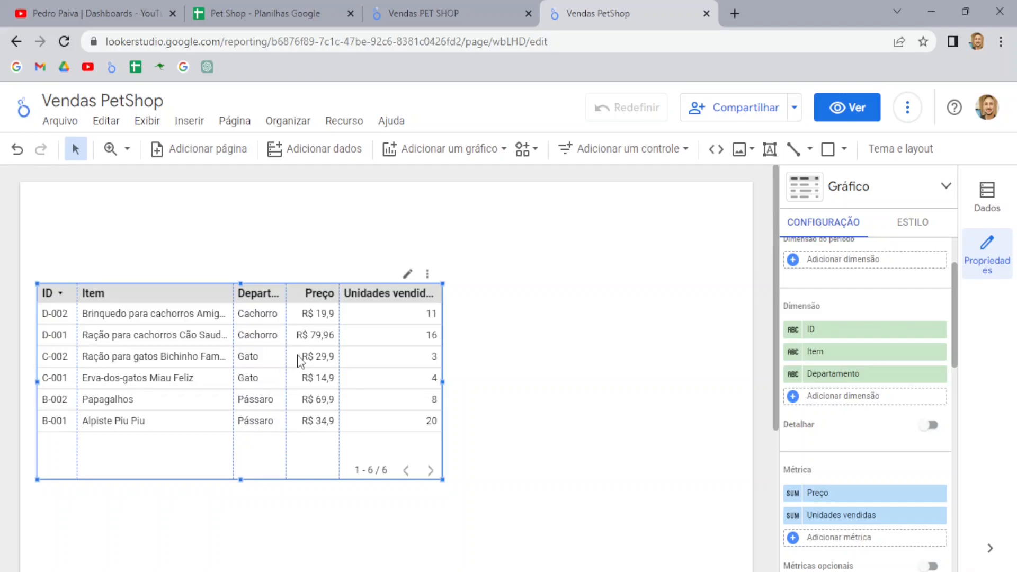
Step: Compare the remaining columns with the finished report, add Subtotal as a table metric and widen the table slightly
{"action": "left_click", "coordinate": [408, 13]}
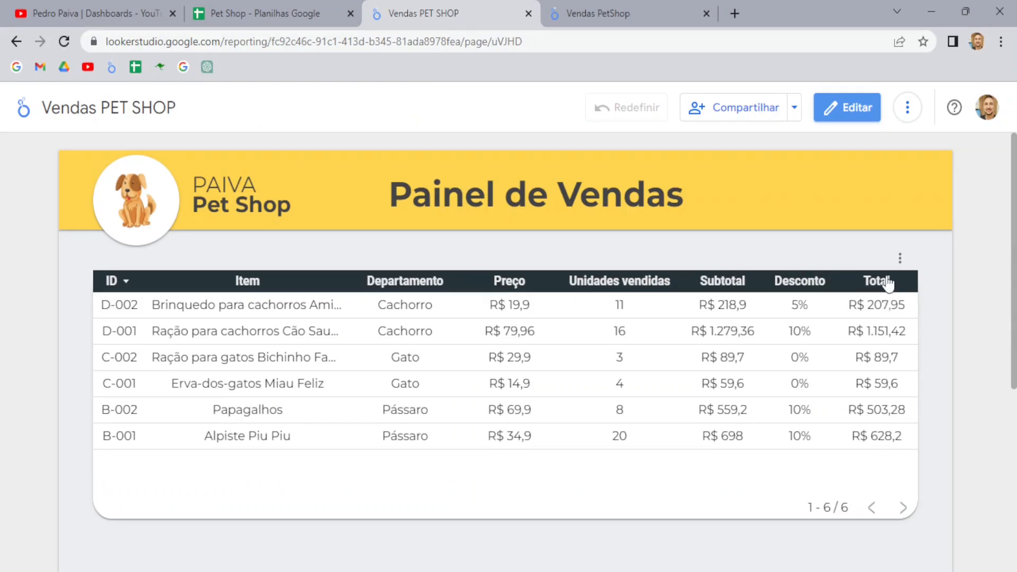
{"action": "left_click", "coordinate": [626, 10]}
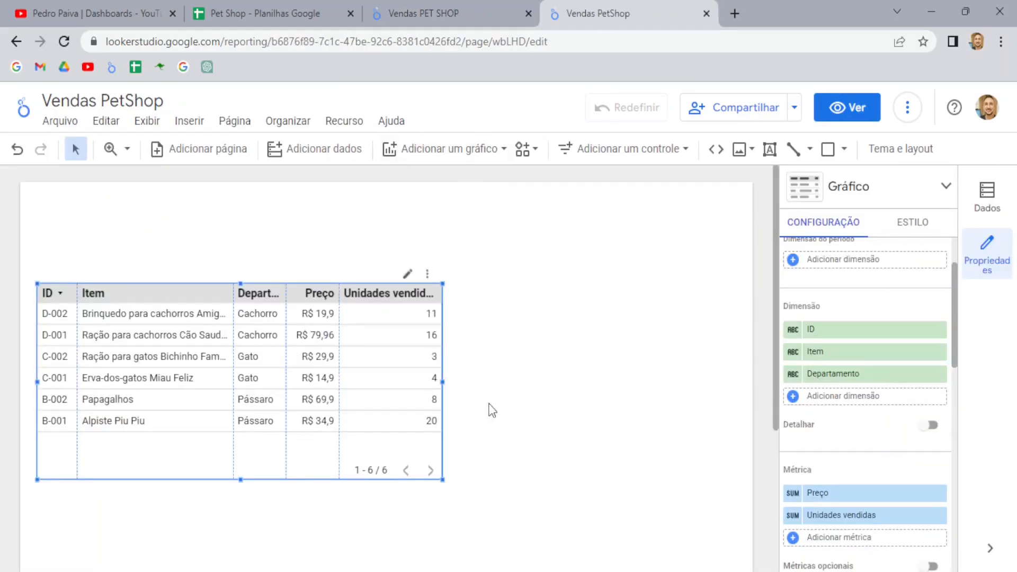
{"action": "scroll", "coordinate": [866, 431], "scroll_direction": "down", "scroll_amount": 2}
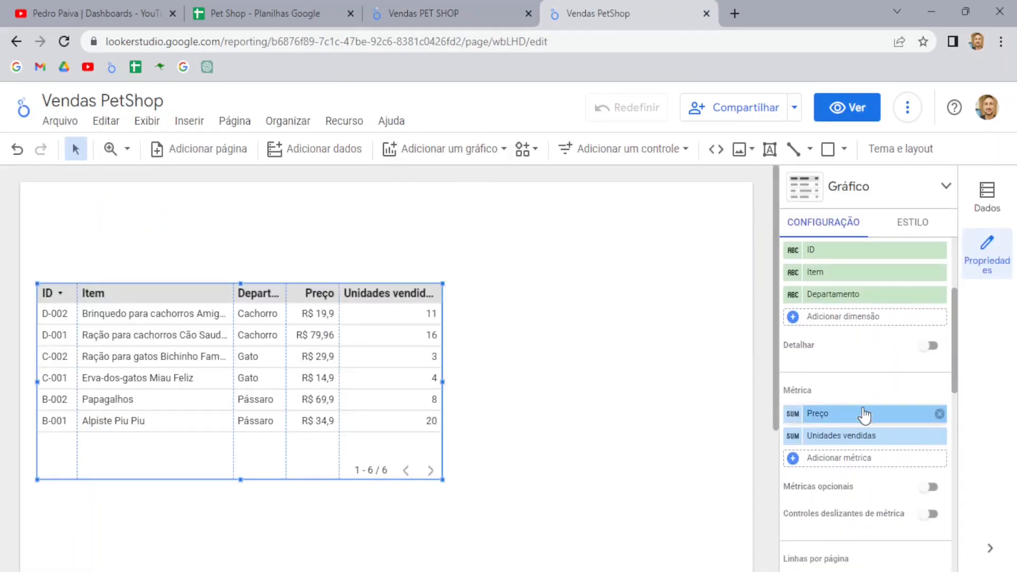
{"action": "left_click", "coordinate": [849, 457]}
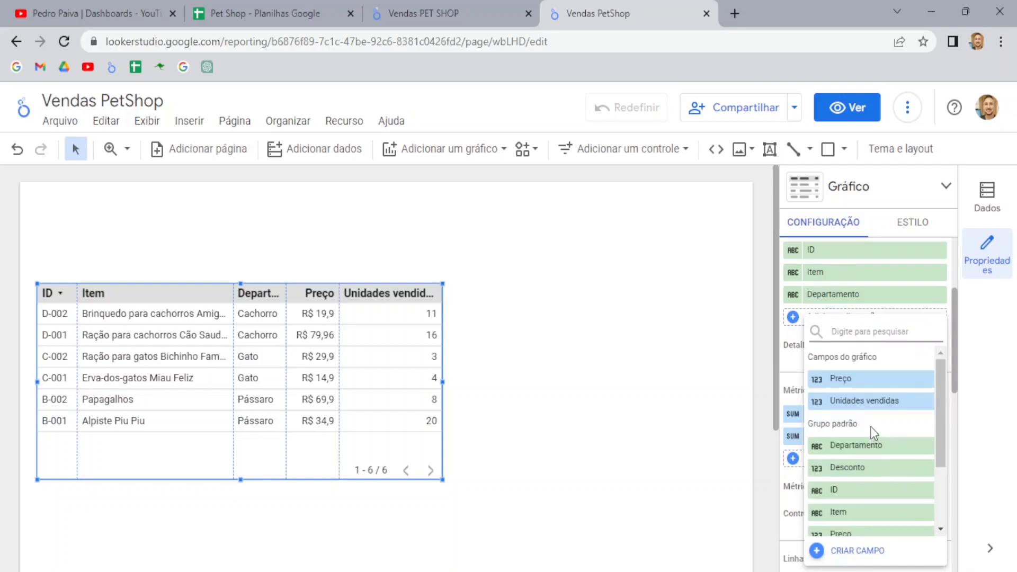
{"action": "scroll", "coordinate": [868, 455], "scroll_direction": "down", "scroll_amount": 3}
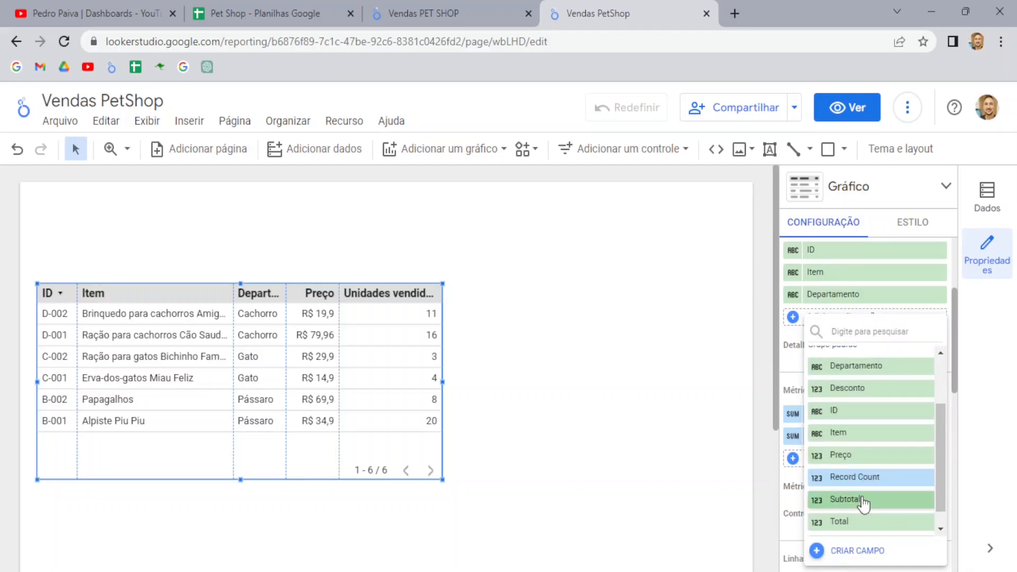
{"action": "left_click", "coordinate": [863, 498]}
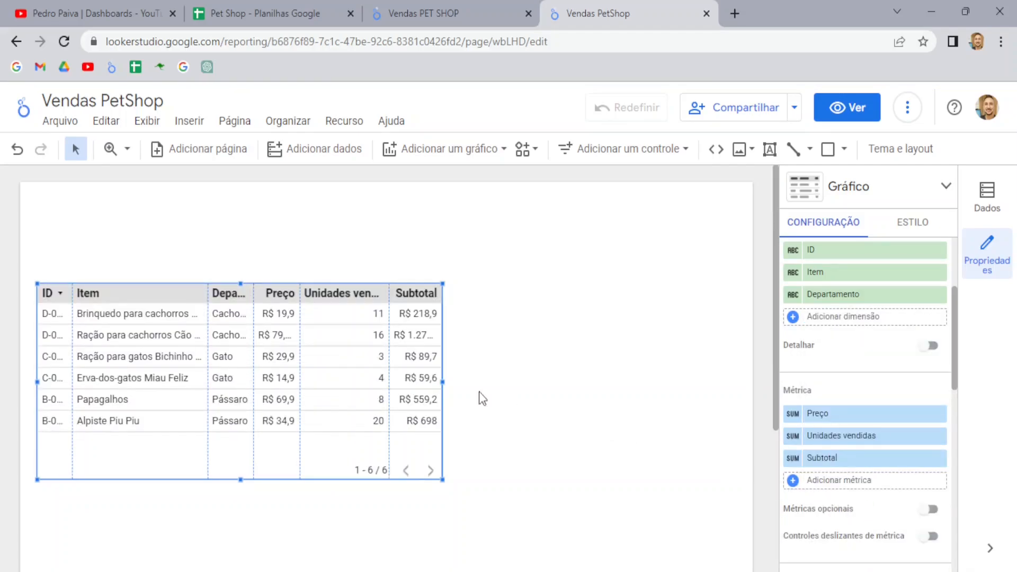
{"action": "left_click_drag", "start_coordinate": [443, 381], "coordinate": [464, 382]}
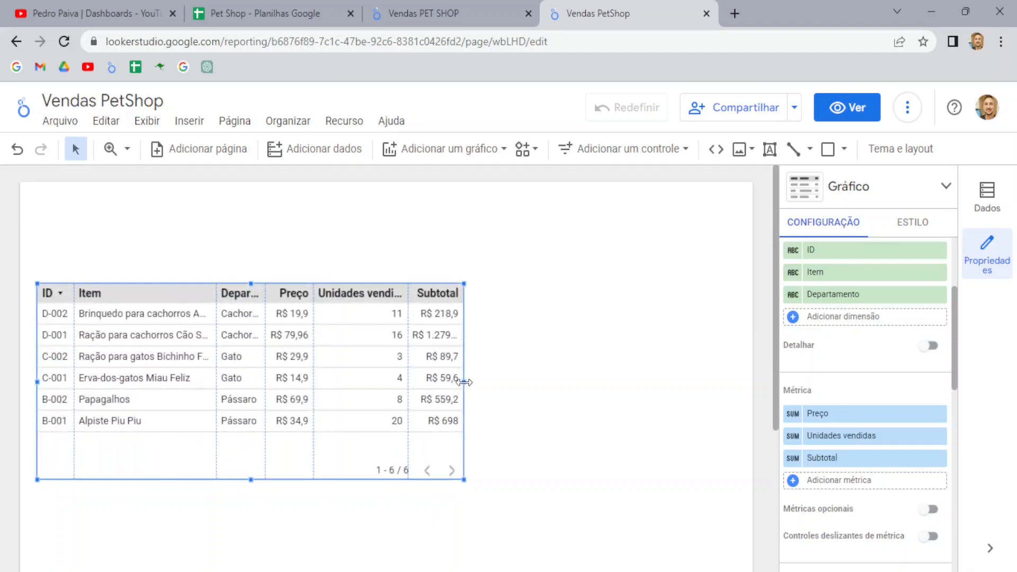
Step: Add Desconto and Total as table metrics after Subtotal
{"action": "left_click", "coordinate": [851, 479]}
{"action": "left_click", "coordinate": [859, 494]}
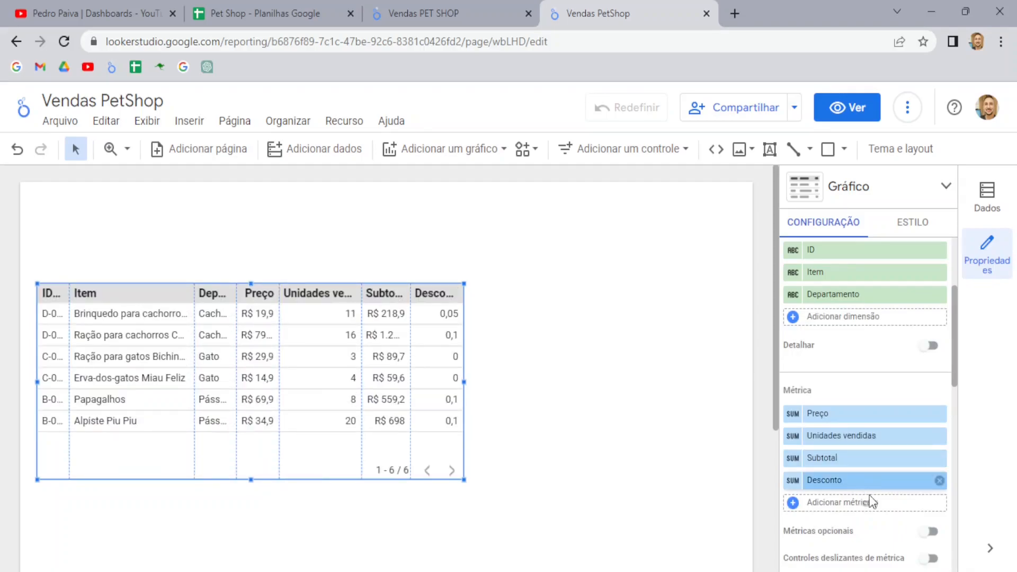
{"action": "left_click", "coordinate": [853, 504]}
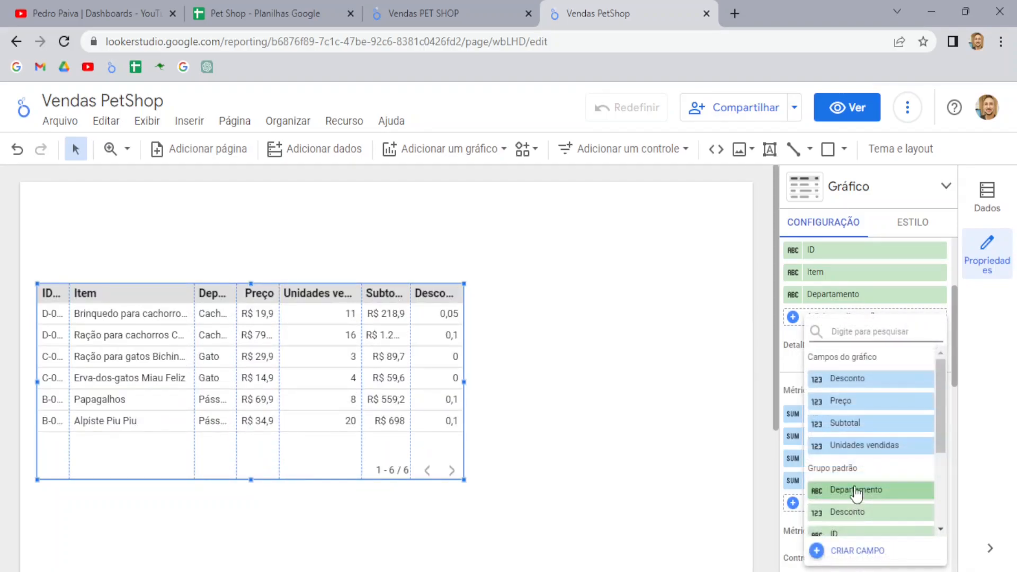
{"action": "scroll", "coordinate": [861, 472], "scroll_direction": "down", "scroll_amount": 1}
{"action": "scroll", "coordinate": [862, 471], "scroll_direction": "down", "scroll_amount": 1}
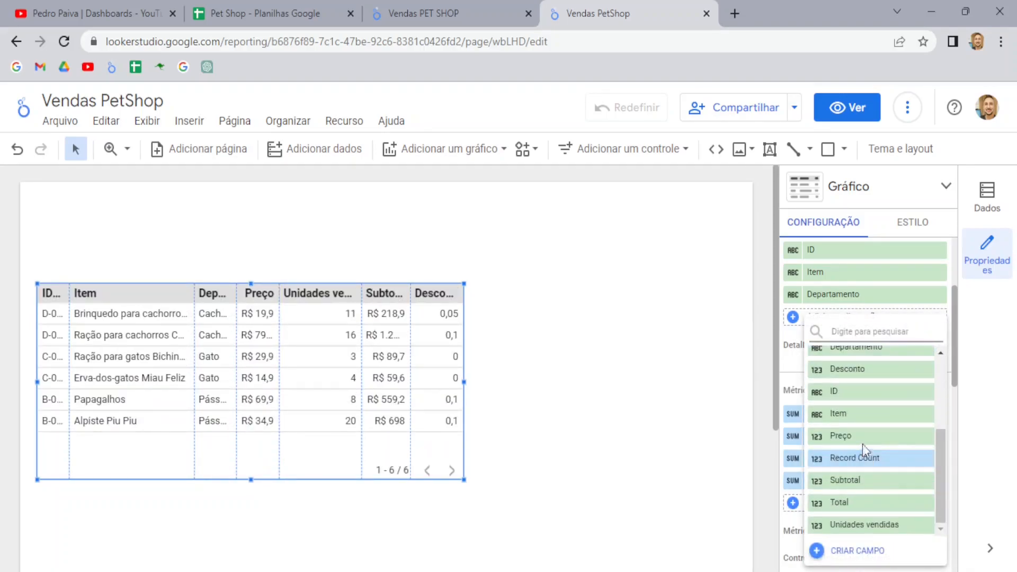
{"action": "left_click", "coordinate": [854, 503]}
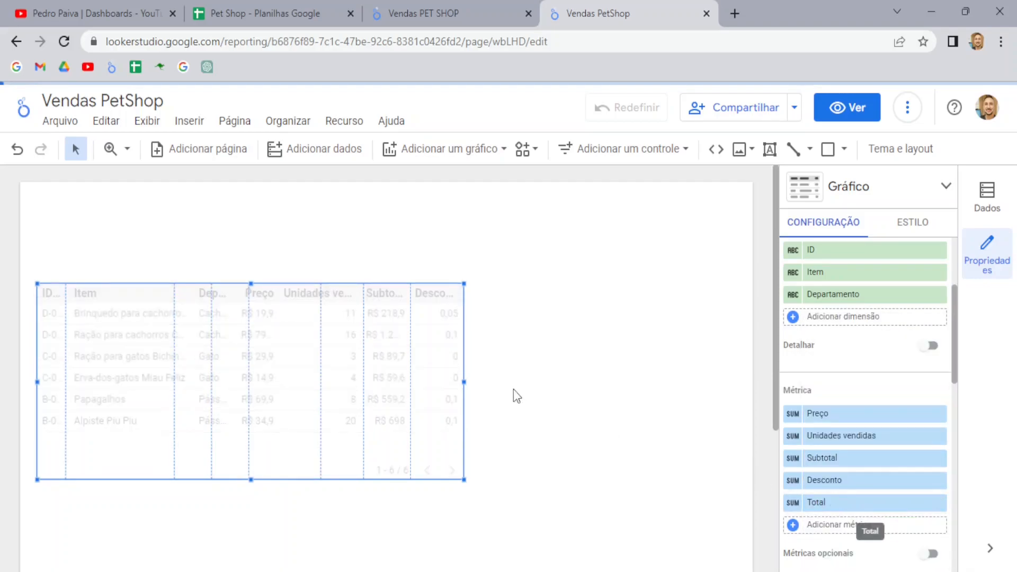
Step: Widen the table to nearly the full page width and resize its columns to fit the data
{"action": "left_click_drag", "start_coordinate": [465, 381], "coordinate": [717, 393]}
{"action": "right_click", "coordinate": [439, 386]}
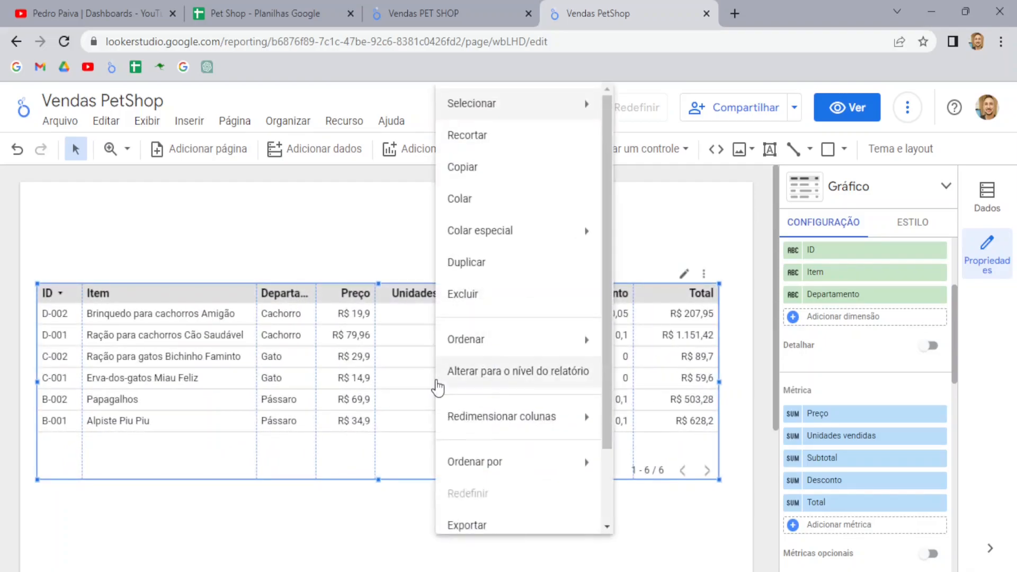
{"action": "mouse_move", "coordinate": [492, 417]}
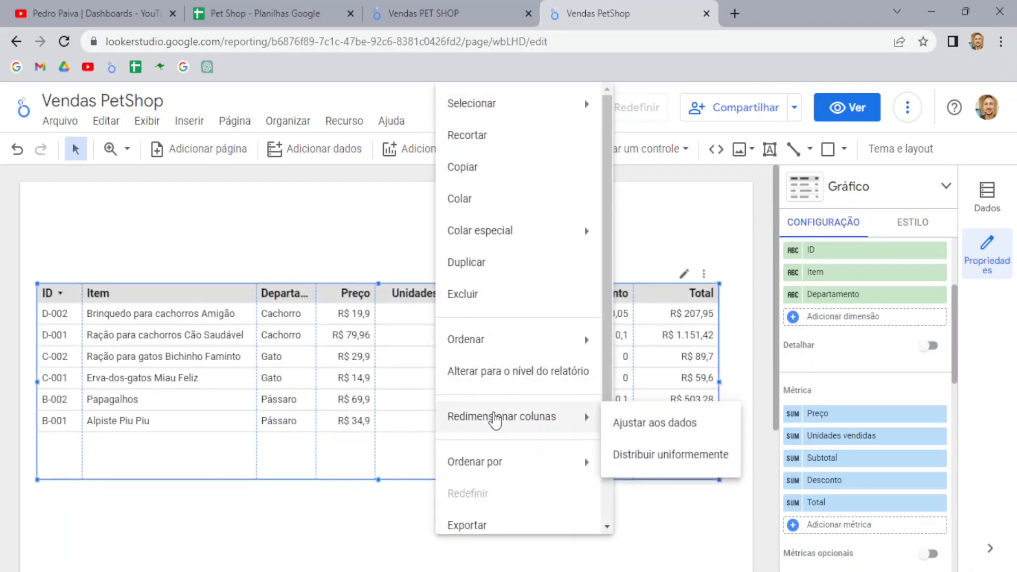
{"action": "left_click", "coordinate": [683, 422]}
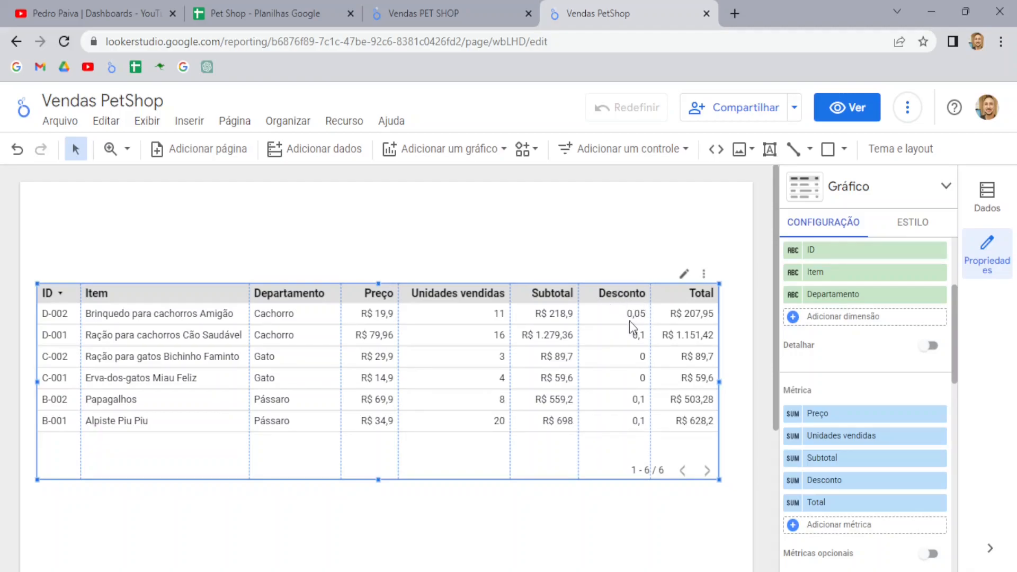
Step: Change the Desconto field's type to Porcentagem in the Pet Shop - Vendas data source and return to the report
{"action": "left_click", "coordinate": [343, 125]}
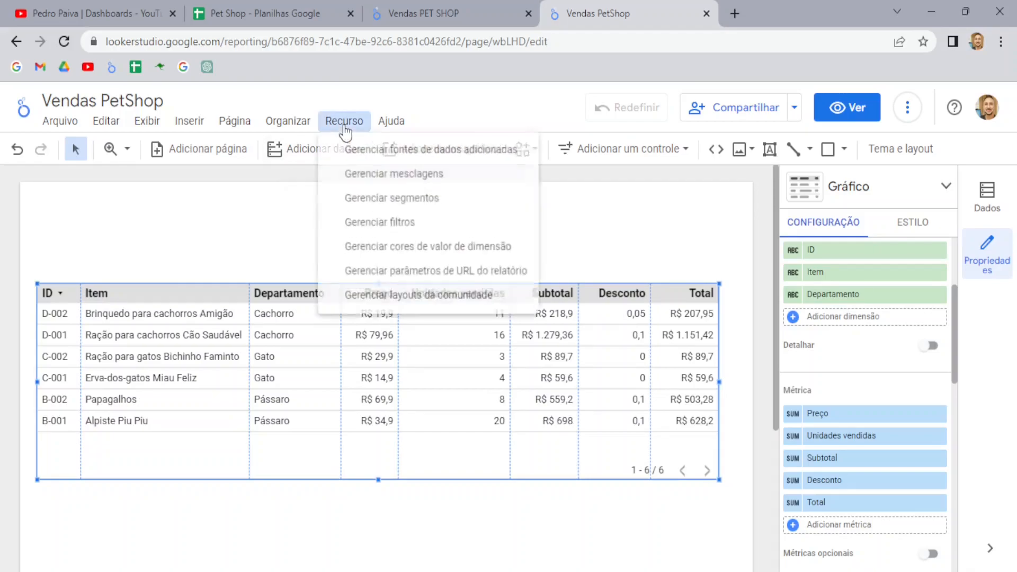
{"action": "left_click", "coordinate": [382, 150]}
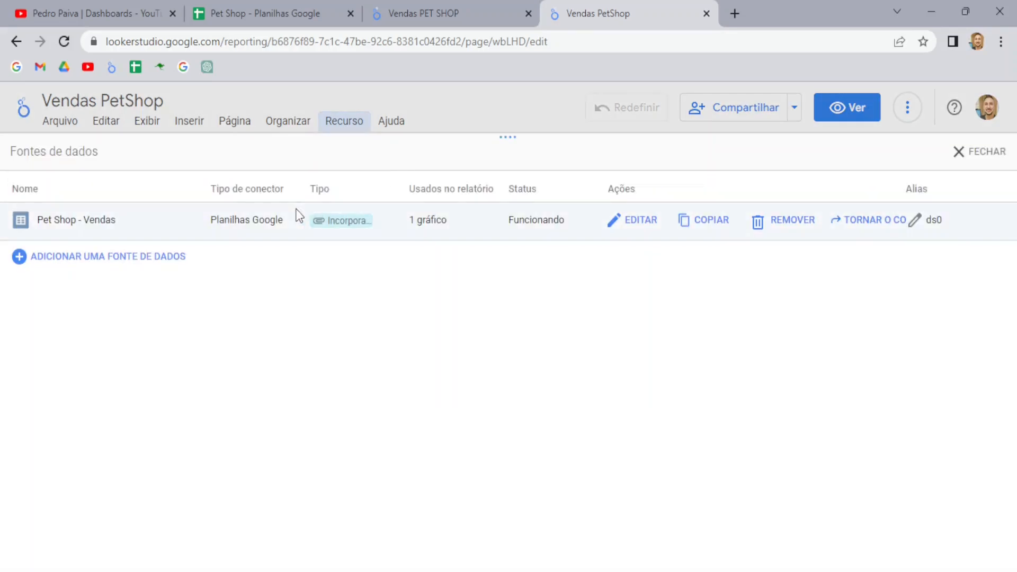
{"action": "left_click", "coordinate": [635, 223]}
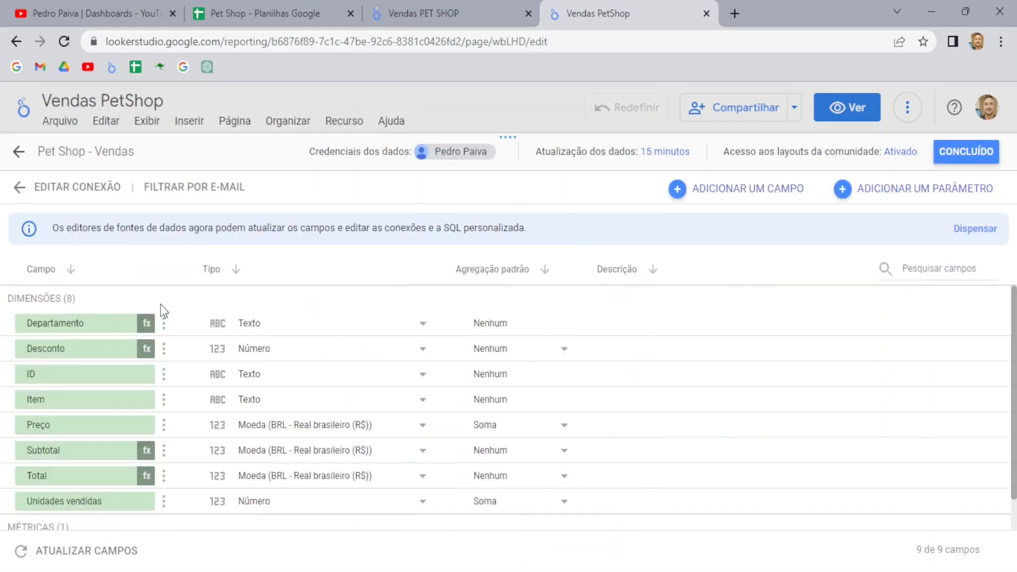
{"action": "left_click", "coordinate": [274, 351]}
{"action": "mouse_move", "coordinate": [382, 386]}
{"action": "left_click", "coordinate": [477, 409]}
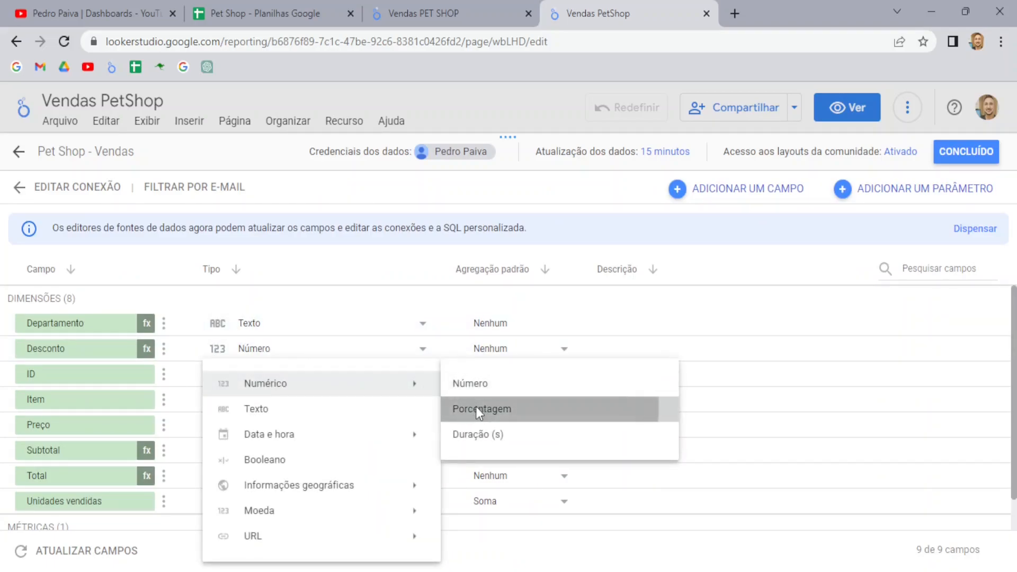
{"action": "left_click", "coordinate": [962, 159]}
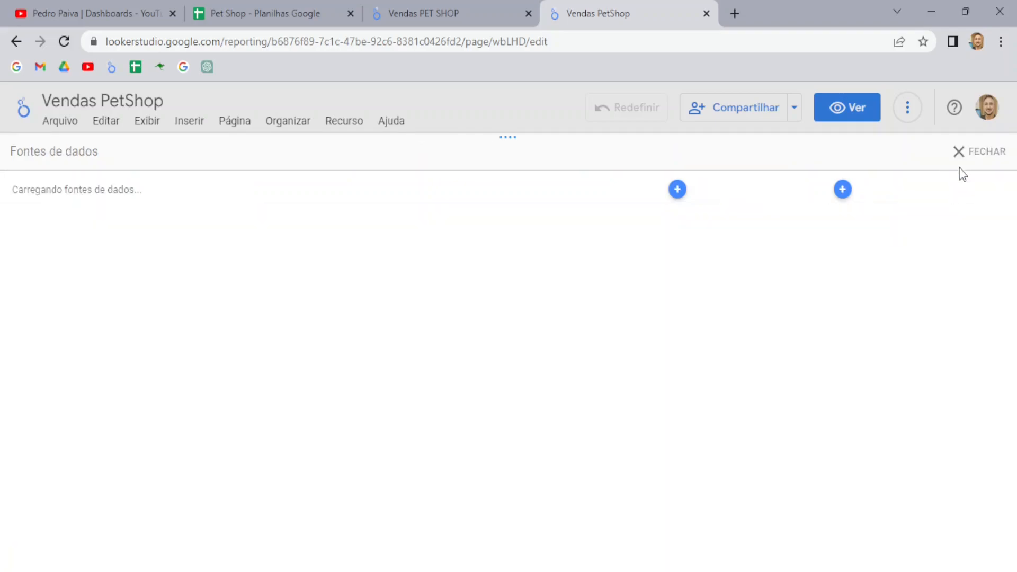
{"action": "left_click", "coordinate": [968, 155]}
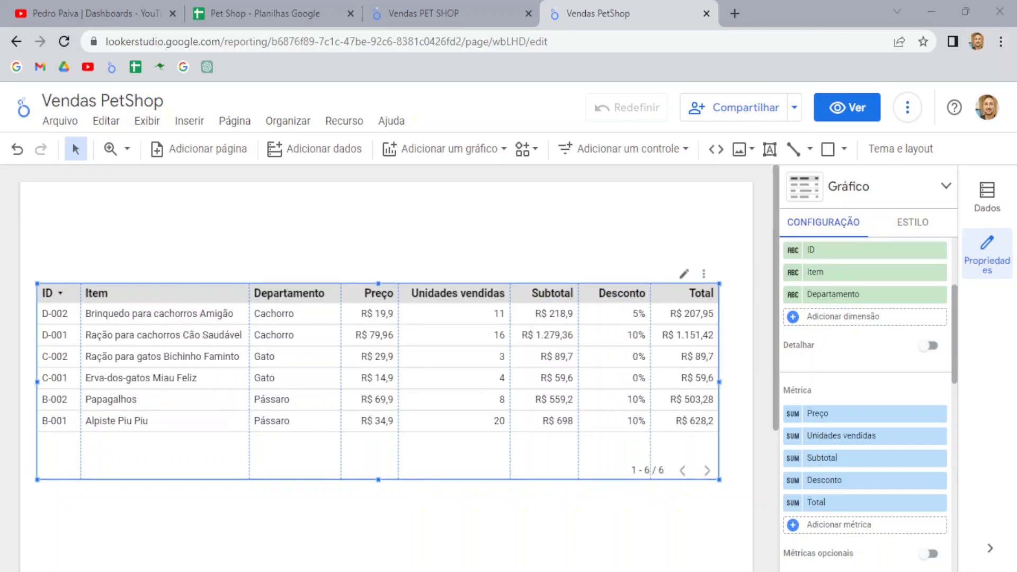
Step: Move the table up toward the top of the page and center it between the side margins
{"action": "left_click_drag", "start_coordinate": [227, 294], "coordinate": [236, 231]}
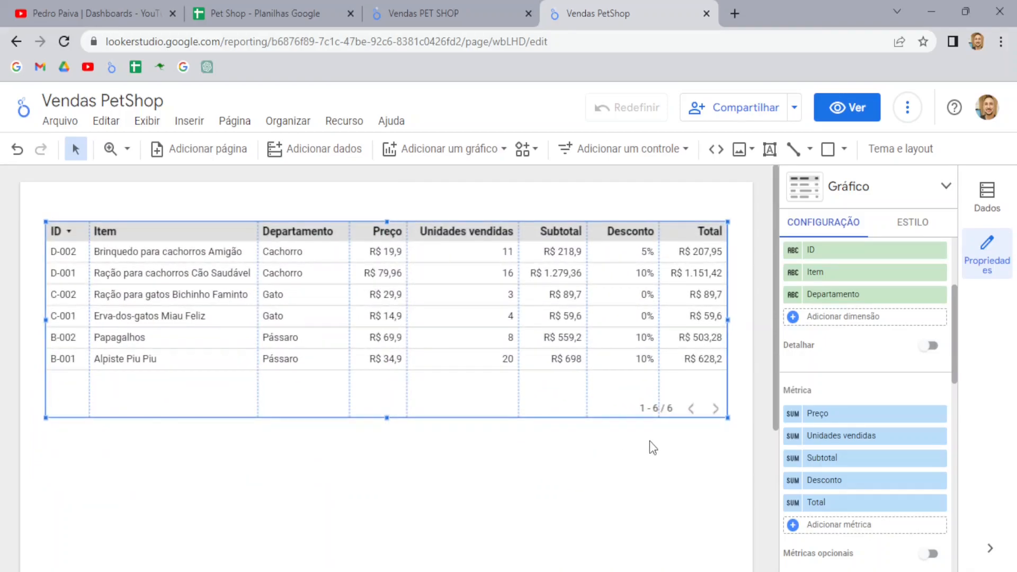
Step: Move the table down the page, leaving room for a header above it
{"action": "left_click", "coordinate": [986, 198]}
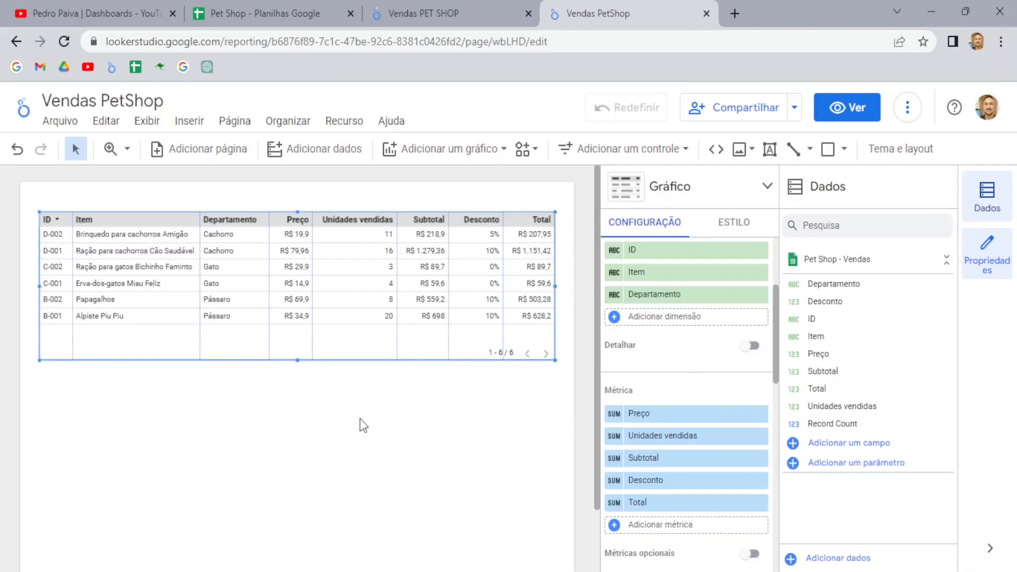
{"action": "left_click_drag", "start_coordinate": [681, 317], "coordinate": [669, 324]}
{"action": "left_click", "coordinate": [987, 196]}
{"action": "left_click_drag", "start_coordinate": [603, 228], "coordinate": [598, 310]}
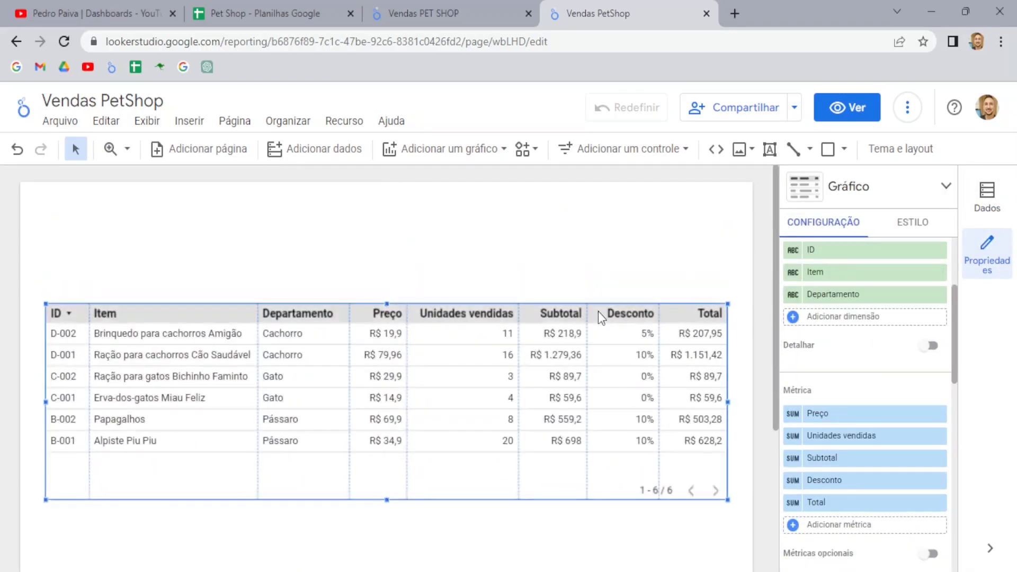
Step: Browse the available report themes and apply the Edge theme
{"action": "left_click", "coordinate": [889, 153]}
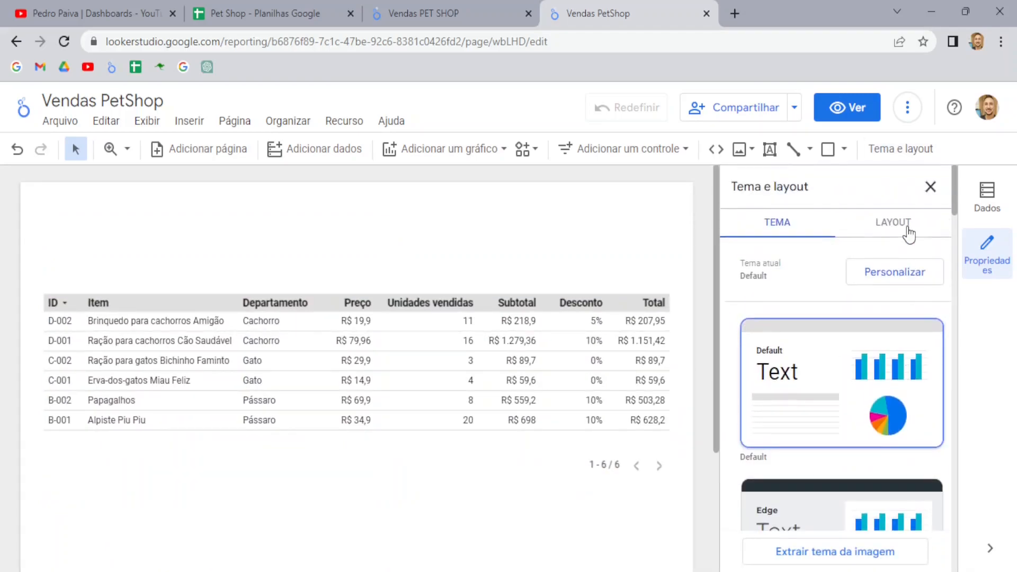
{"action": "scroll", "coordinate": [905, 233], "scroll_direction": "down", "scroll_amount": 12}
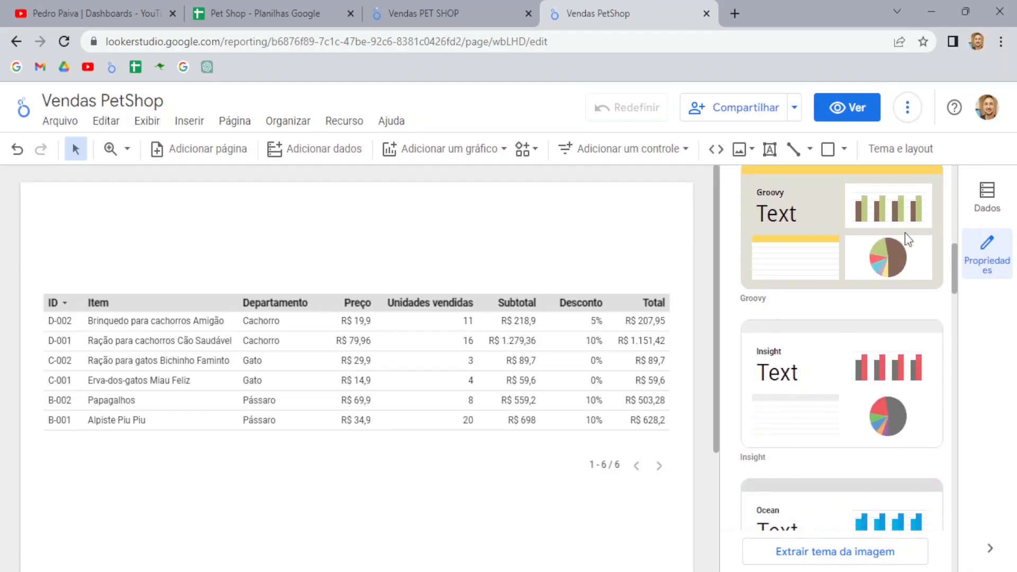
{"action": "scroll", "coordinate": [904, 253], "scroll_direction": "up", "scroll_amount": 10}
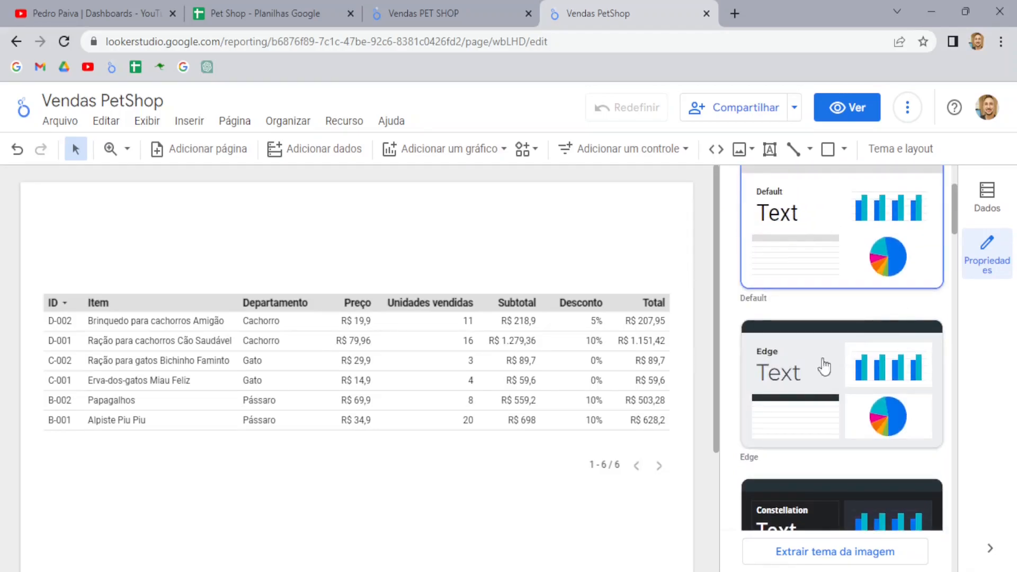
{"action": "left_click", "coordinate": [828, 364]}
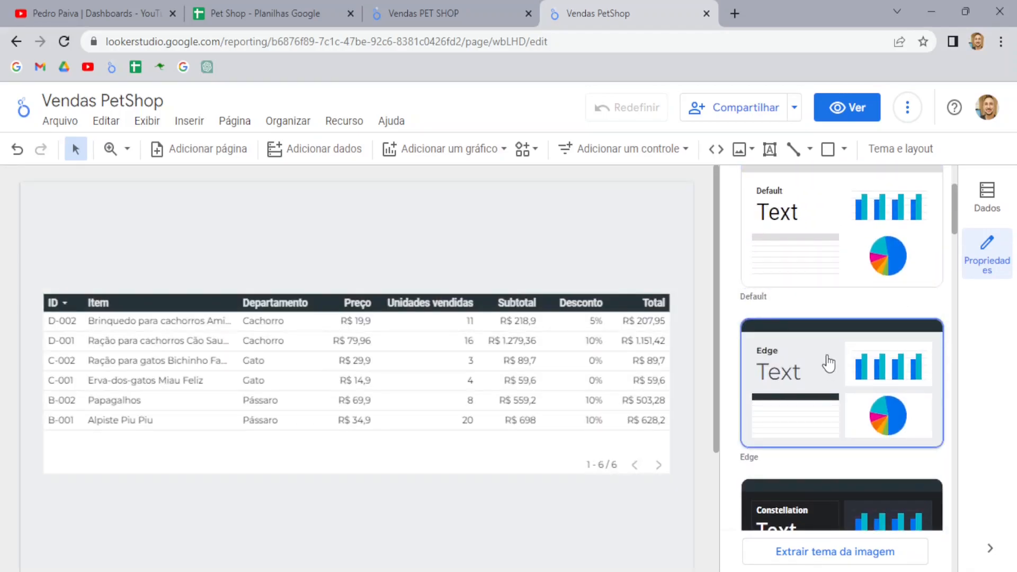
{"action": "scroll", "coordinate": [844, 336], "scroll_direction": "up", "scroll_amount": 3}
{"action": "scroll", "coordinate": [856, 379], "scroll_direction": "down", "scroll_amount": 3}
Step: Copy the grouped Painel de Vendas header from the Vendas PET SHOP report and paste it into Vendas PetShop
{"action": "left_click", "coordinate": [437, 6]}
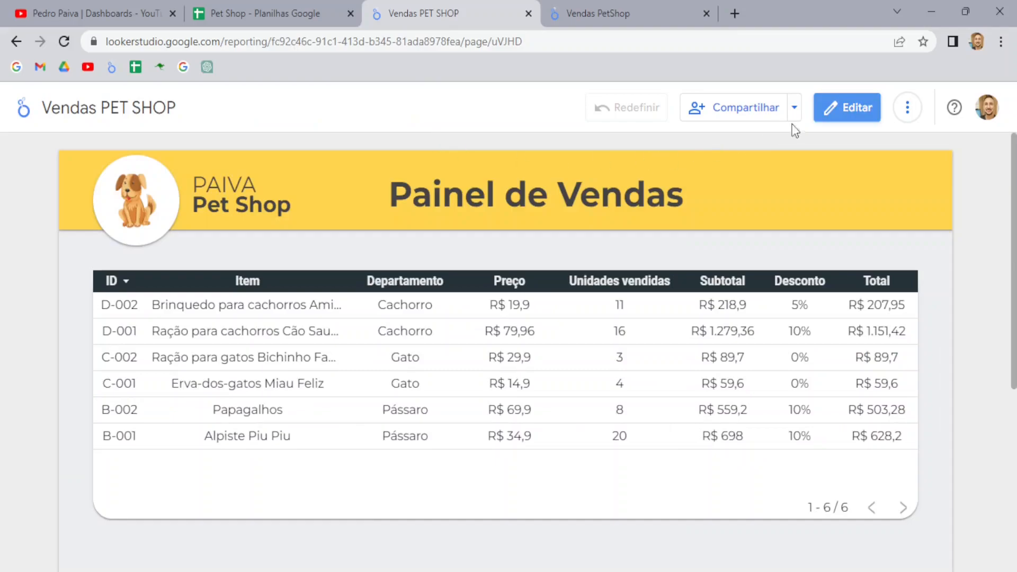
{"action": "left_click", "coordinate": [843, 112]}
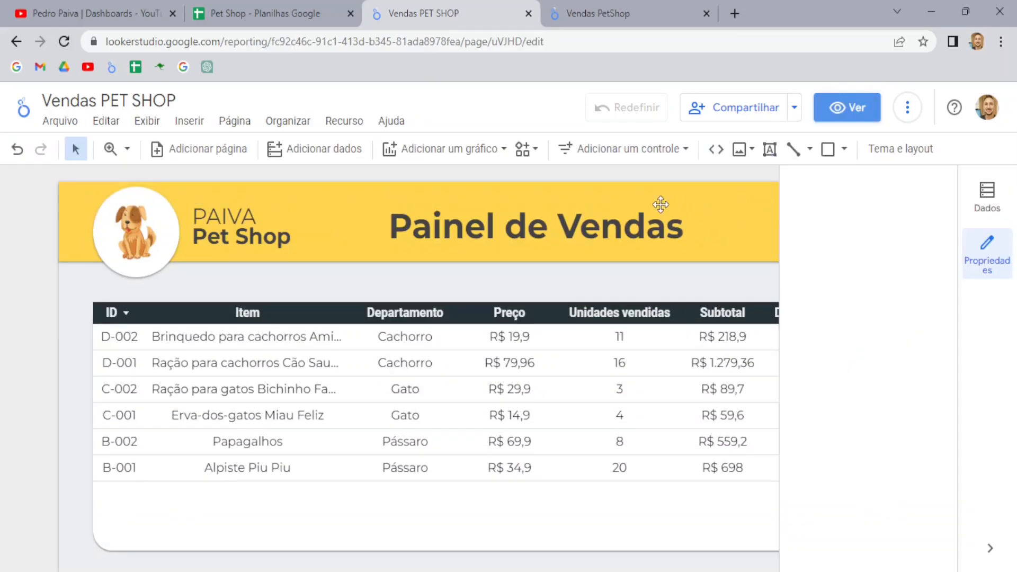
{"action": "left_click_drag", "start_coordinate": [765, 261], "coordinate": [88, 203]}
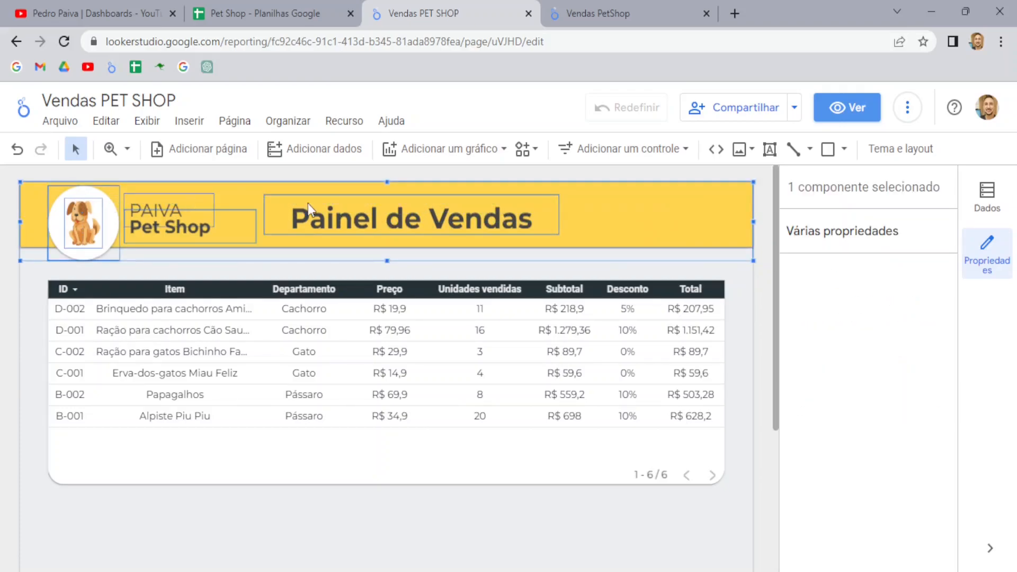
{"action": "left_click", "coordinate": [592, 16]}
{"action": "left_click", "coordinate": [421, 246]}
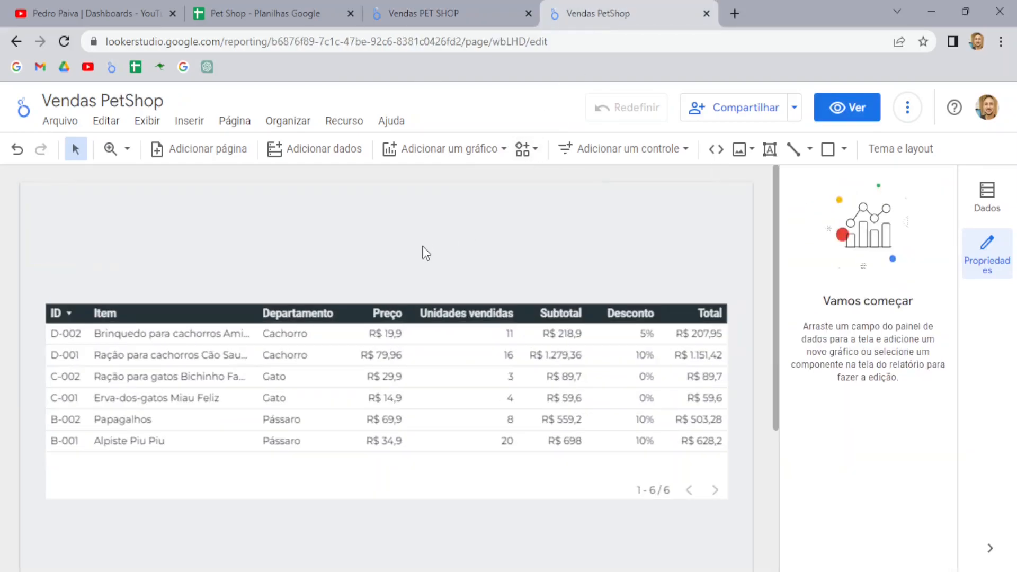
{"action": "key", "text": "ctrl+v"}
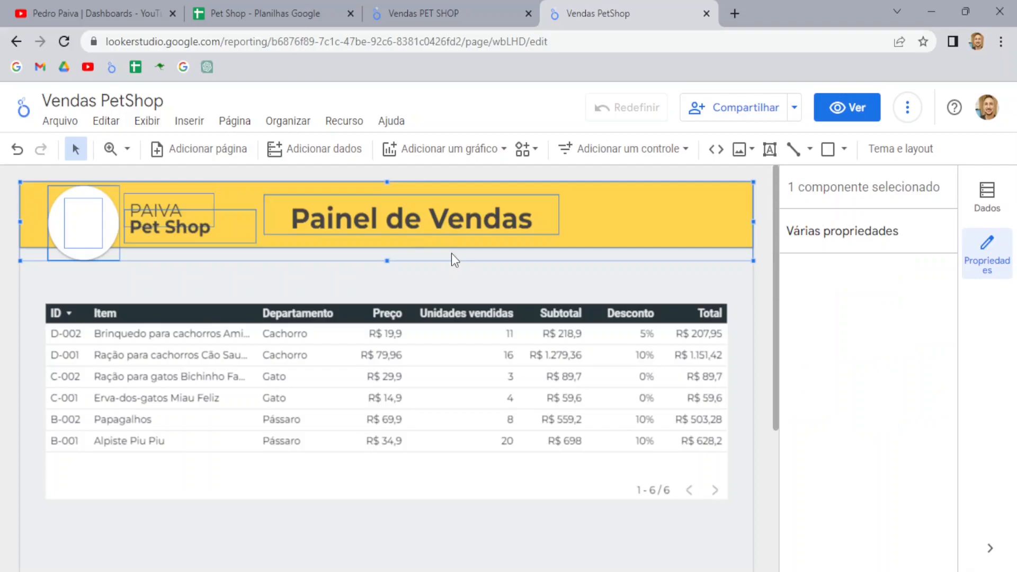
{"action": "left_click", "coordinate": [752, 282]}
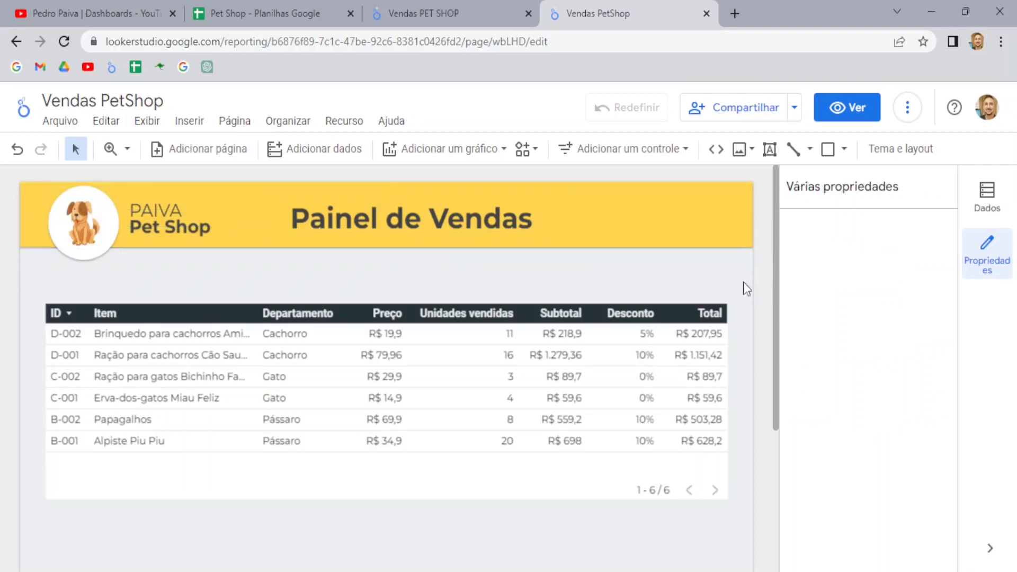
Step: Draw a small trial rectangle between the yellow banner and the table and delete it
{"action": "left_click", "coordinate": [691, 228]}
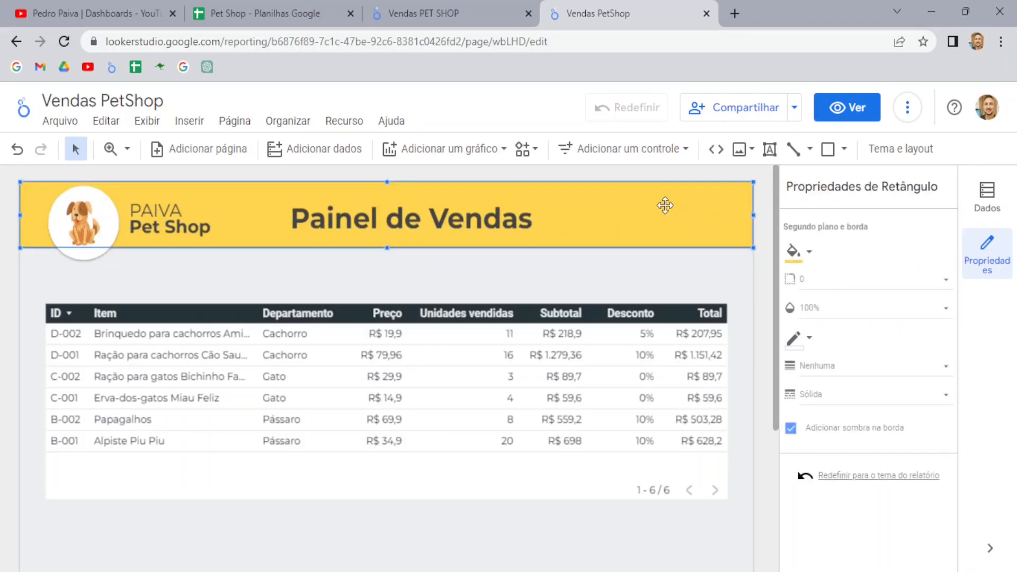
{"action": "left_click", "coordinate": [828, 150]}
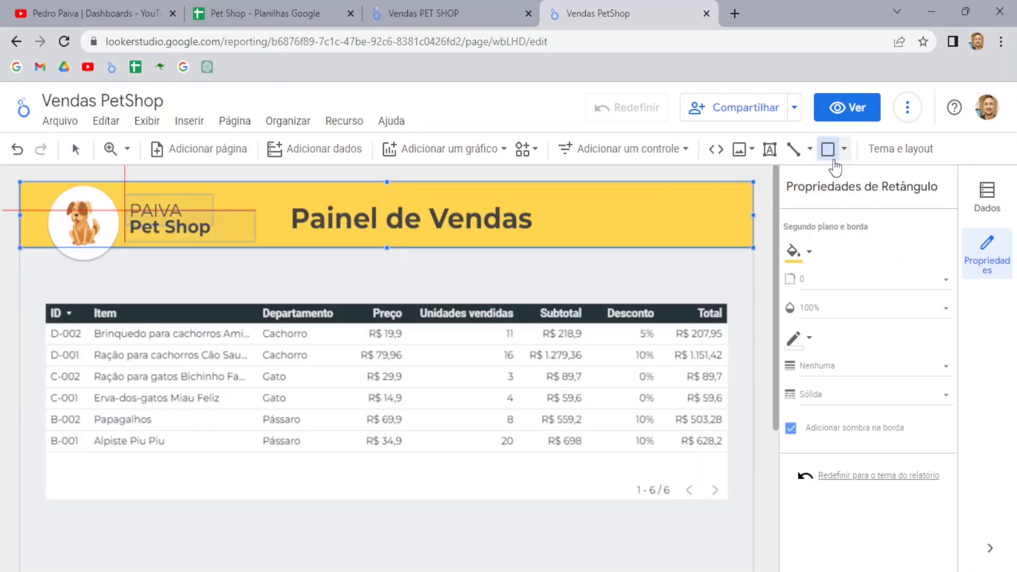
{"action": "left_click", "coordinate": [843, 151]}
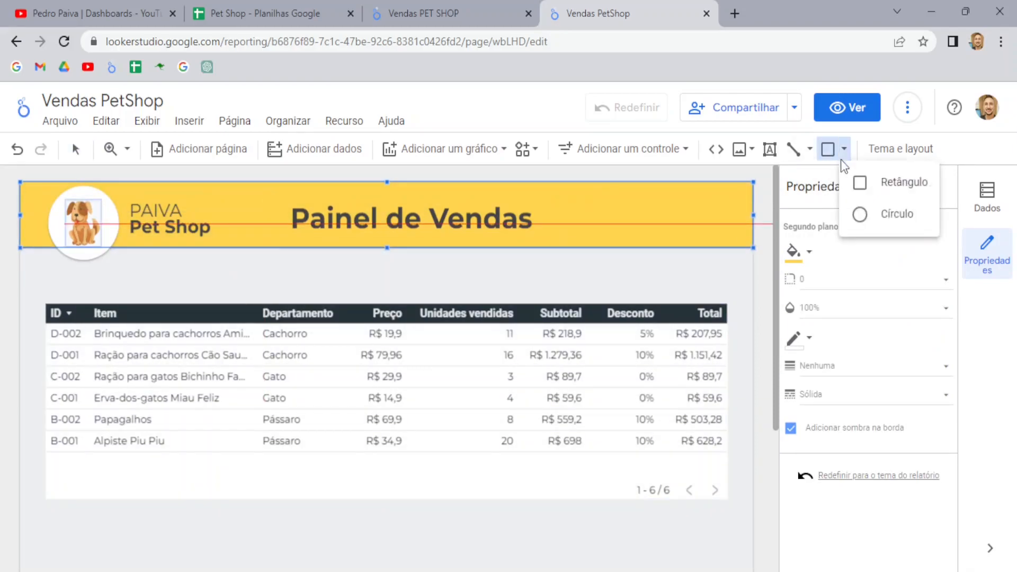
{"action": "left_click", "coordinate": [895, 183]}
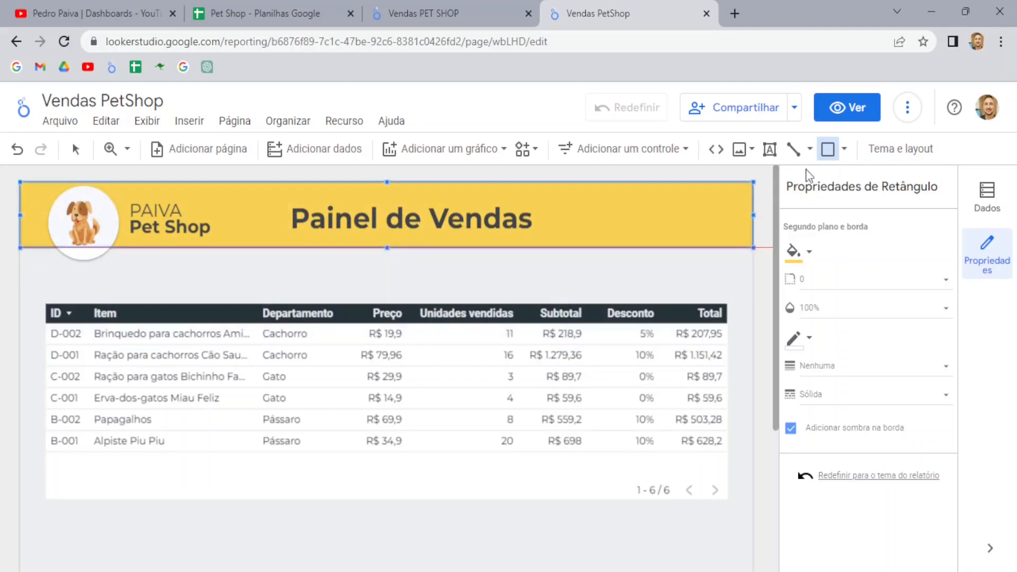
{"action": "mouse_move", "coordinate": [710, 279]}
{"action": "left_mouse_down"}
{"action": "mouse_move", "coordinate": [770, 312]}
{"action": "mouse_move", "coordinate": [669, 269]}
{"action": "mouse_move", "coordinate": [612, 259]}
{"action": "mouse_move", "coordinate": [624, 263]}
{"action": "mouse_move", "coordinate": [615, 270]}
{"action": "left_mouse_up"}
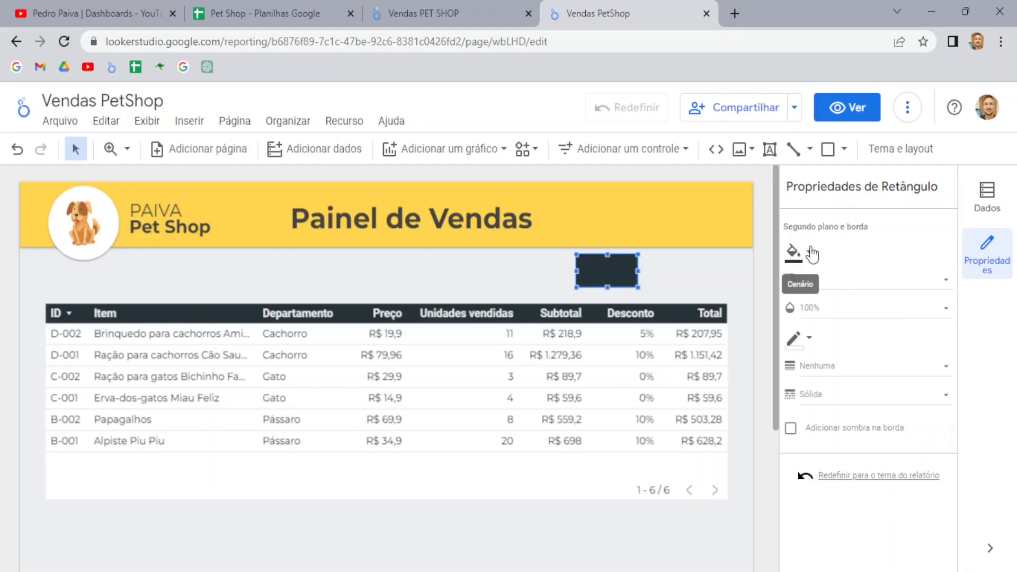
{"action": "key", "text": "Delete"}
Step: Examine the header's title text and logo components and the options for inserting shapes, charts and images
{"action": "left_click", "coordinate": [412, 219]}
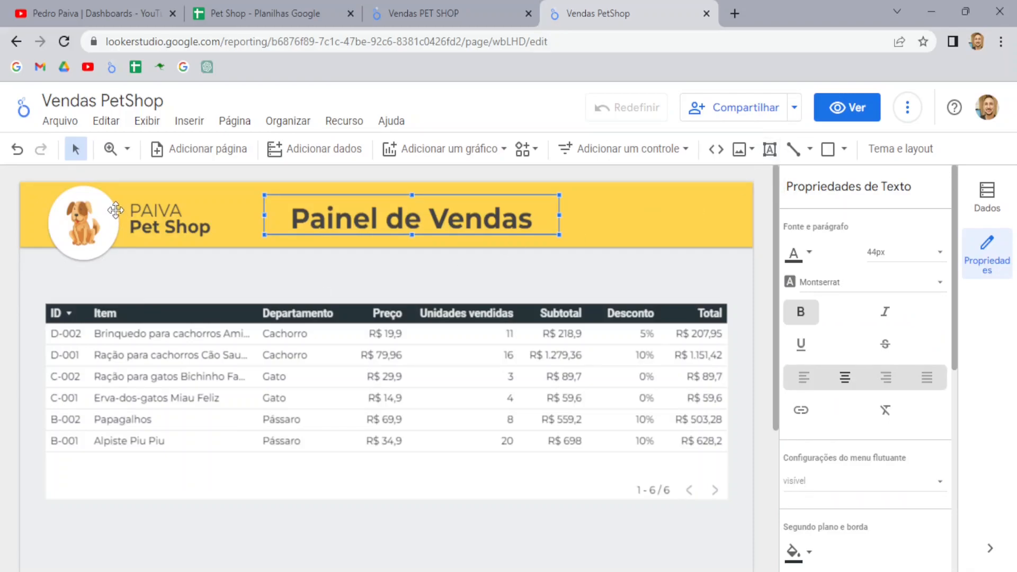
{"action": "left_click", "coordinate": [116, 217]}
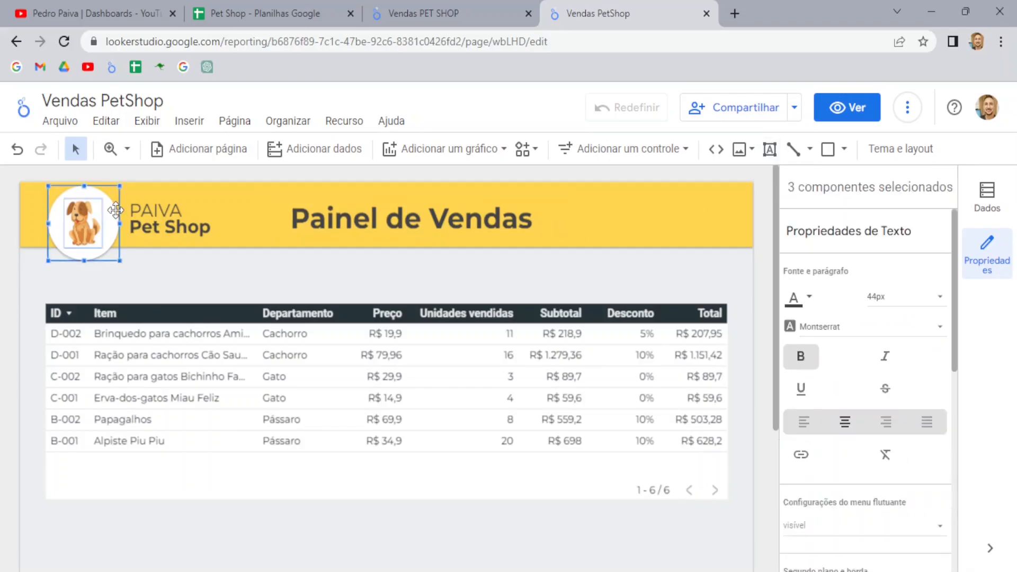
{"action": "left_click", "coordinate": [844, 149]}
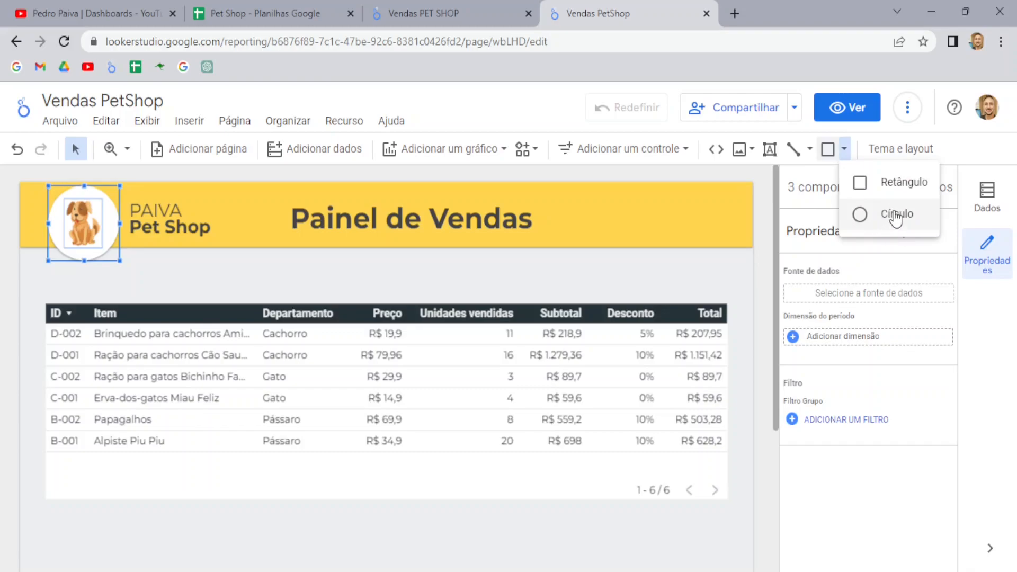
{"action": "left_click", "coordinate": [155, 288]}
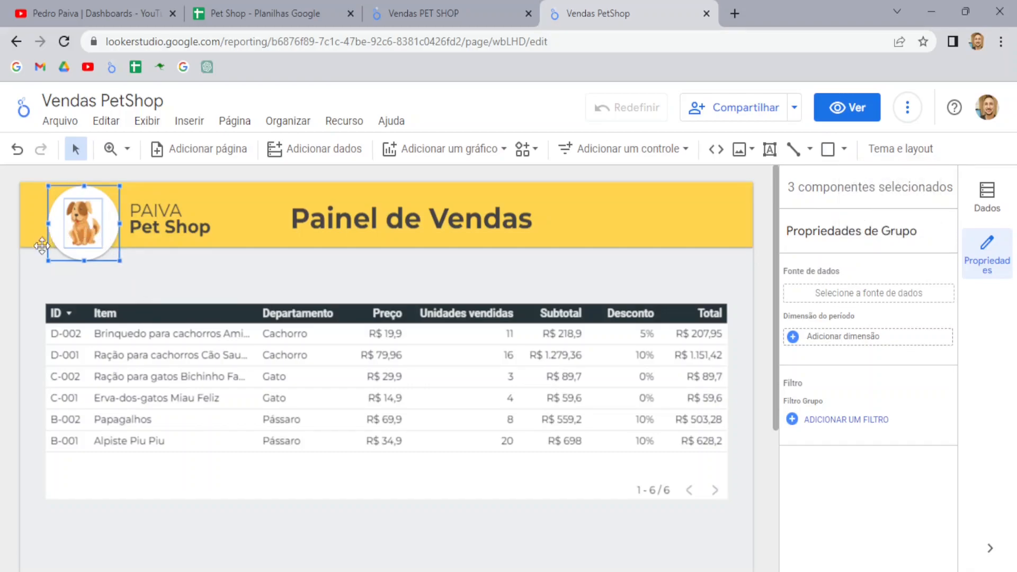
{"action": "left_click", "coordinate": [10, 262]}
{"action": "left_click", "coordinate": [80, 234]}
{"action": "left_click", "coordinate": [15, 275]}
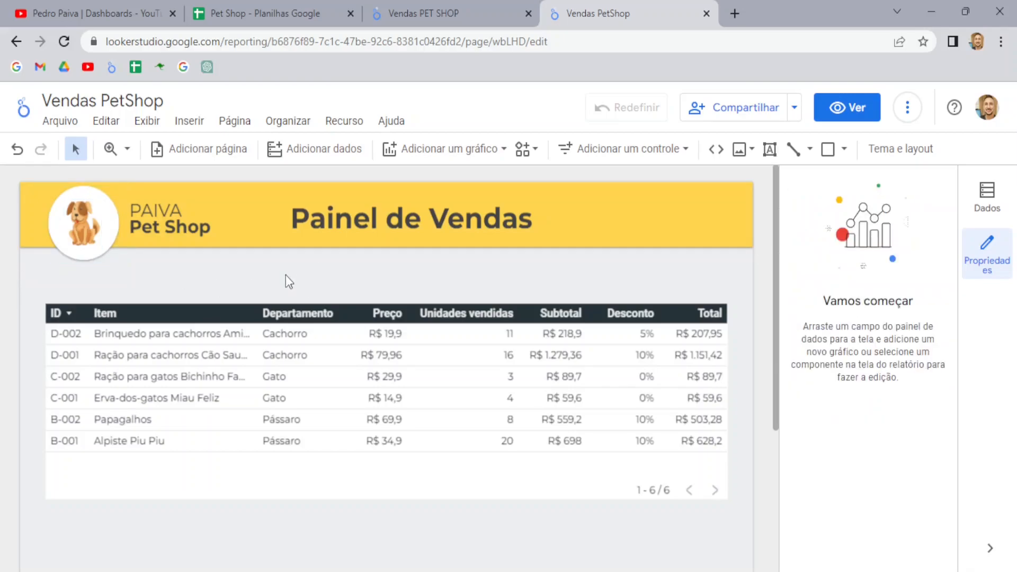
{"action": "left_click", "coordinate": [187, 122]}
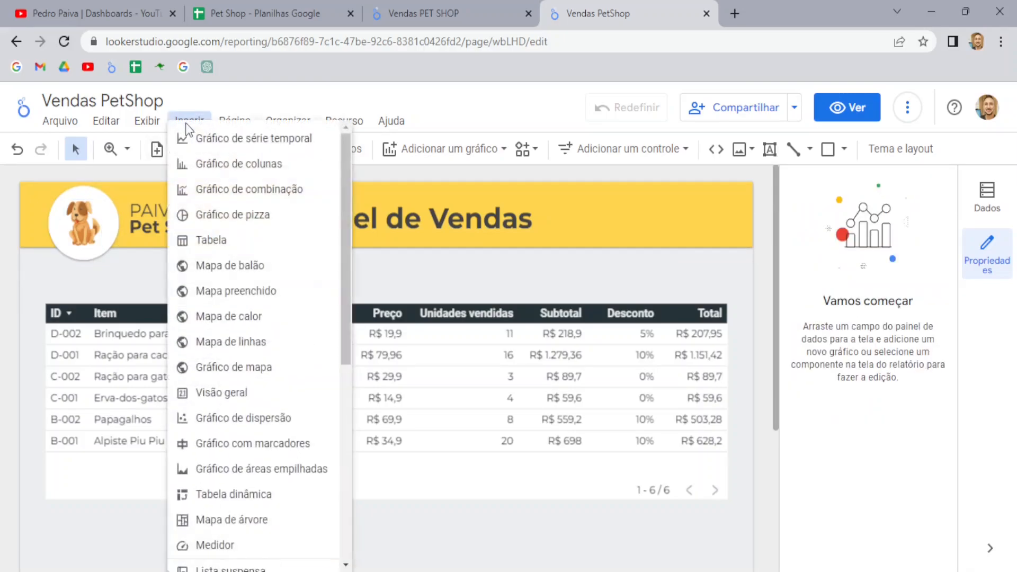
{"action": "left_click", "coordinate": [631, 271]}
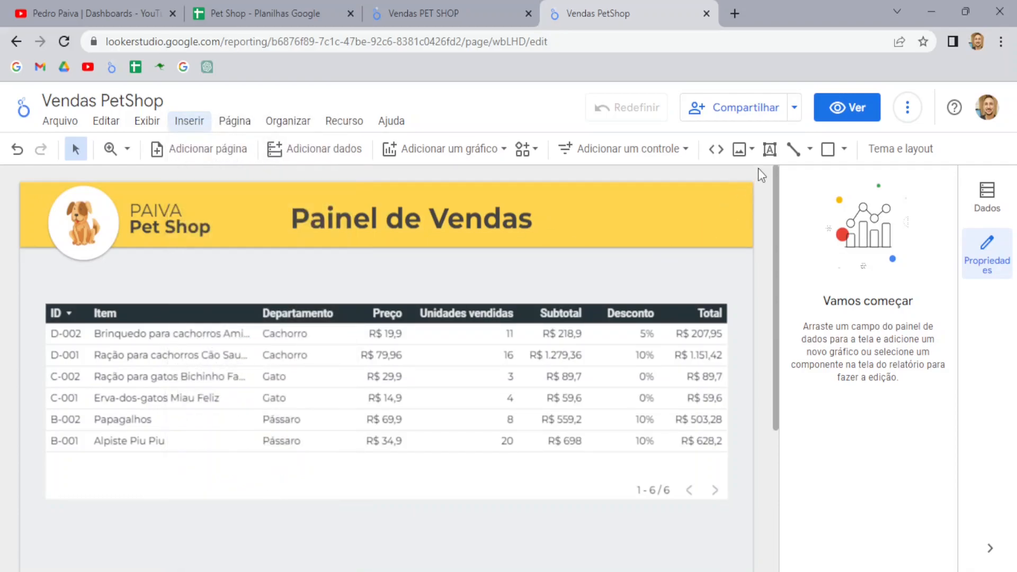
{"action": "left_click", "coordinate": [751, 151]}
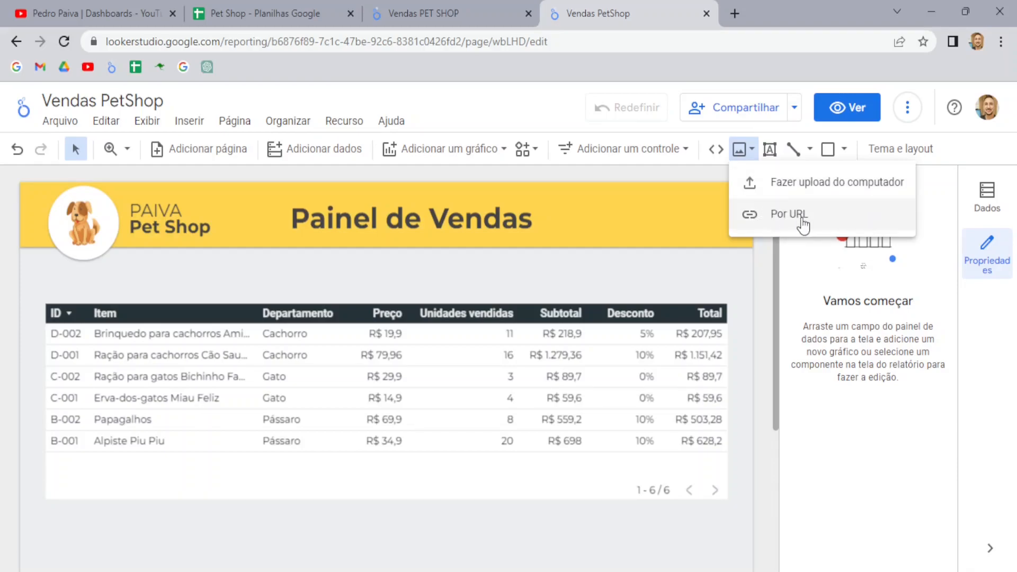
{"action": "left_click", "coordinate": [757, 275]}
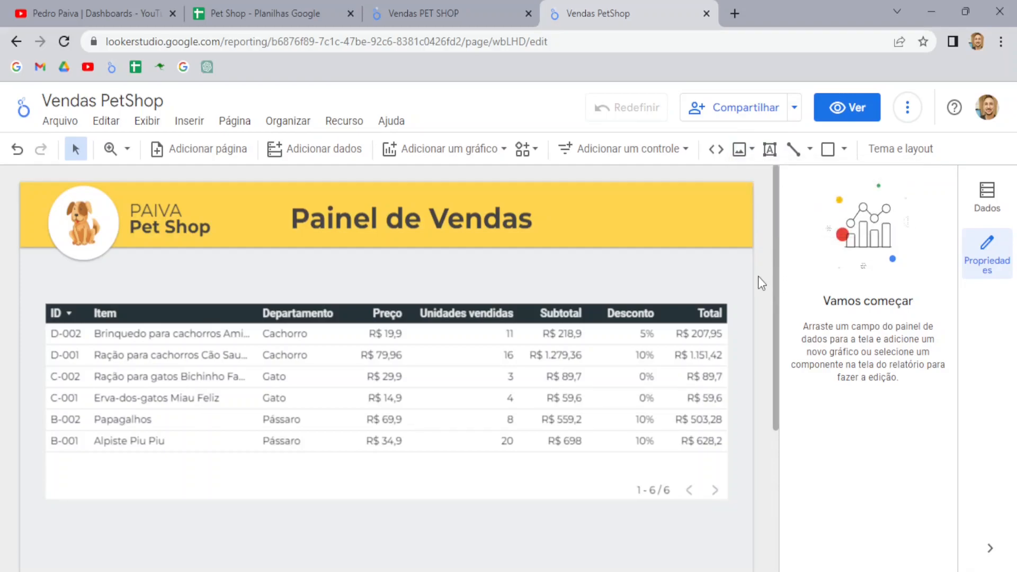
Step: Move the table slightly up toward the header, preview the report and return to editing
{"action": "left_click_drag", "start_coordinate": [498, 295], "coordinate": [496, 280]}
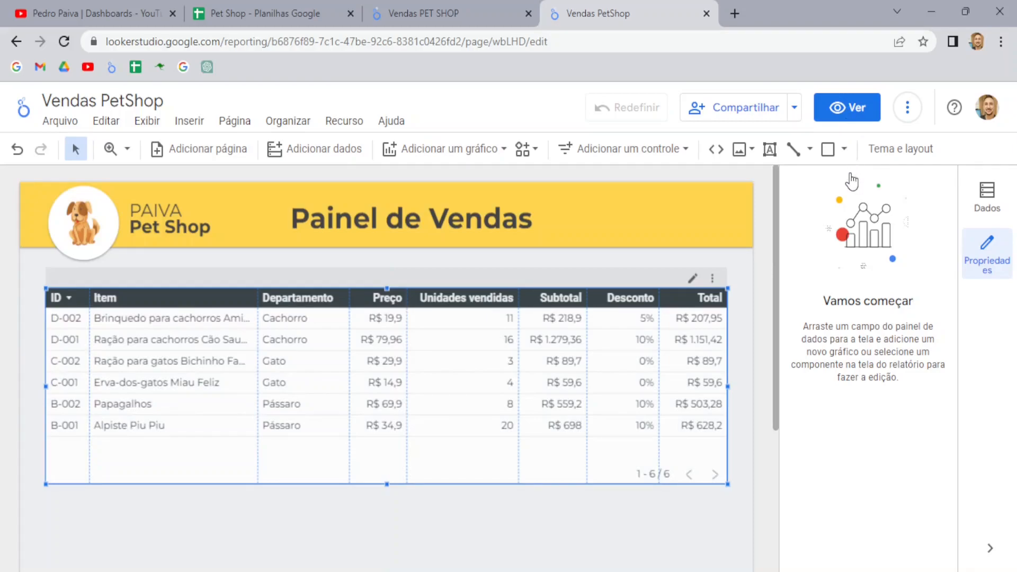
{"action": "left_click", "coordinate": [840, 108]}
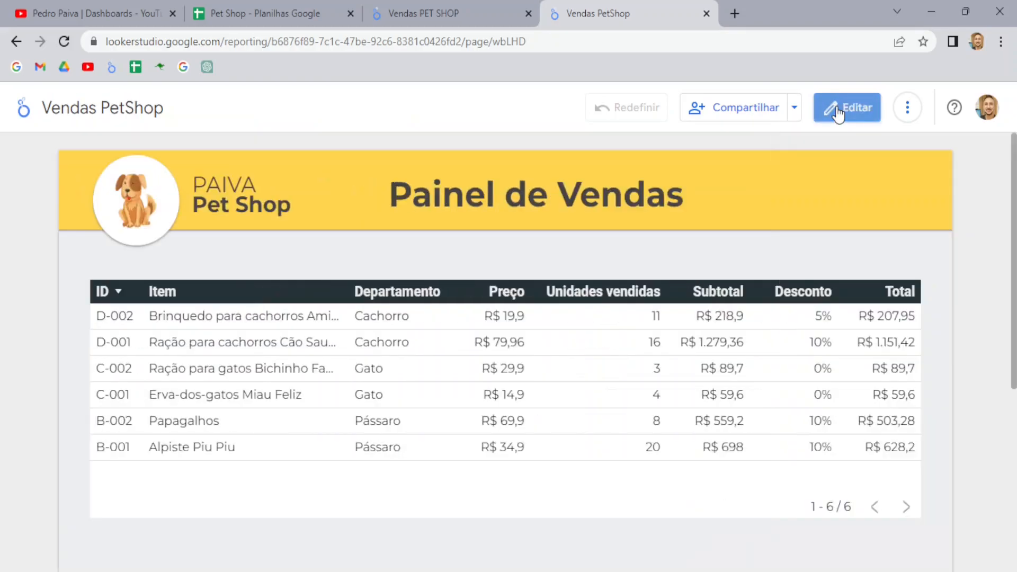
{"action": "left_click", "coordinate": [860, 108]}
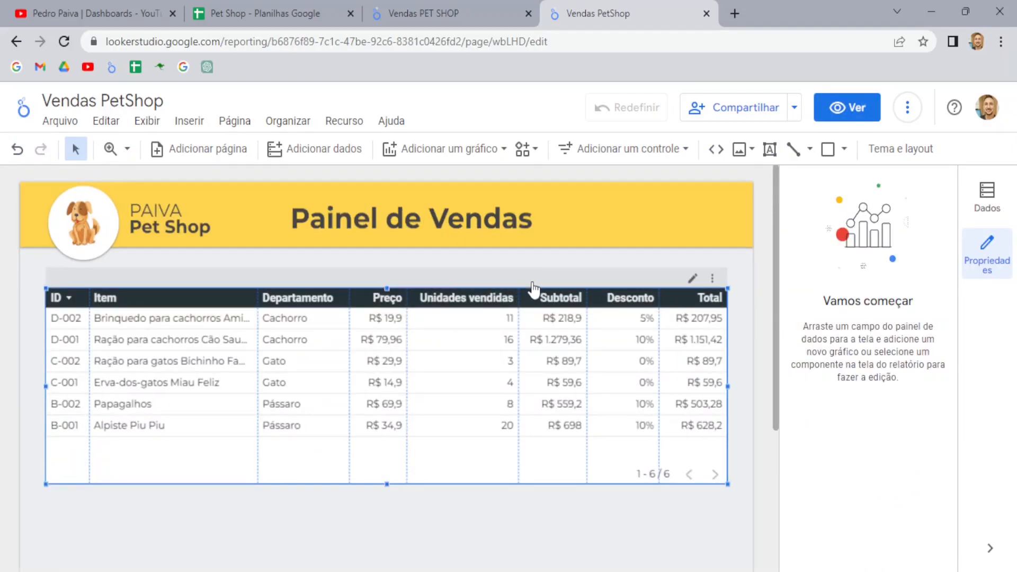
Step: Give the table a border shadow and a corner radius of 30, and view the finished report
{"action": "left_click", "coordinate": [551, 289]}
{"action": "left_click", "coordinate": [918, 233]}
{"action": "scroll", "coordinate": [894, 311], "scroll_direction": "down", "scroll_amount": 5}
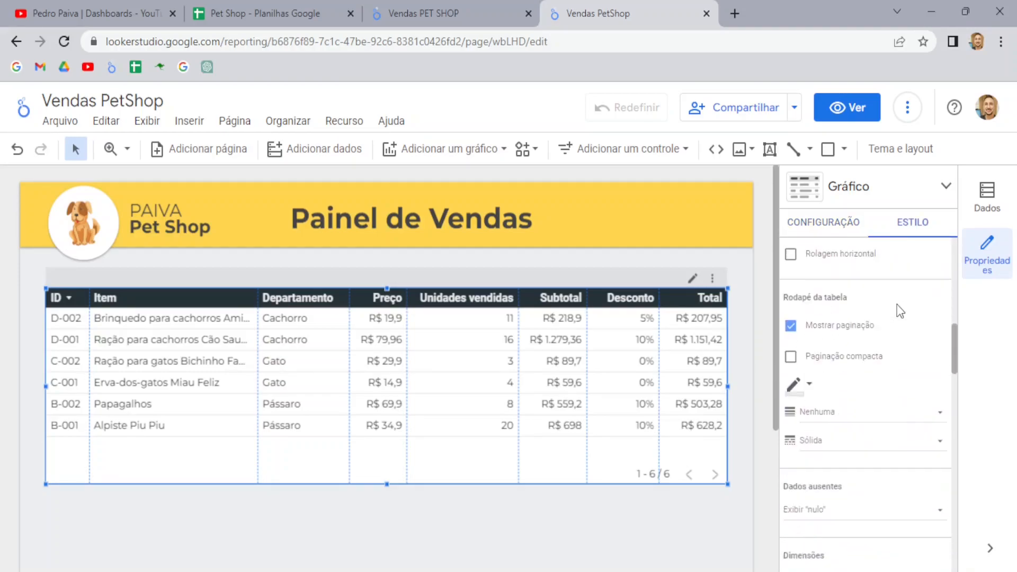
{"action": "scroll", "coordinate": [899, 311], "scroll_direction": "down", "scroll_amount": 10}
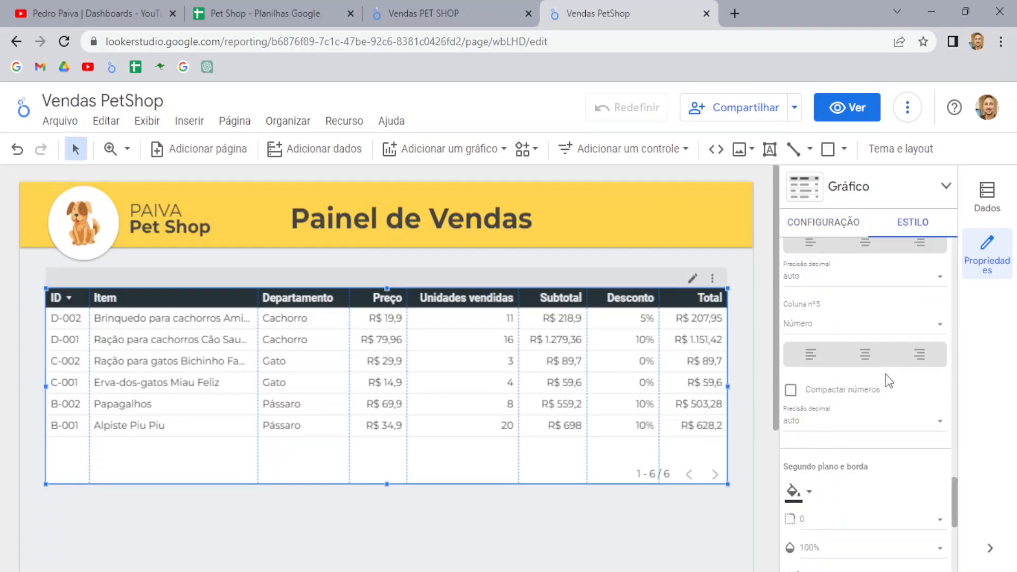
{"action": "scroll", "coordinate": [887, 382], "scroll_direction": "down", "scroll_amount": 5}
{"action": "left_click", "coordinate": [791, 433]}
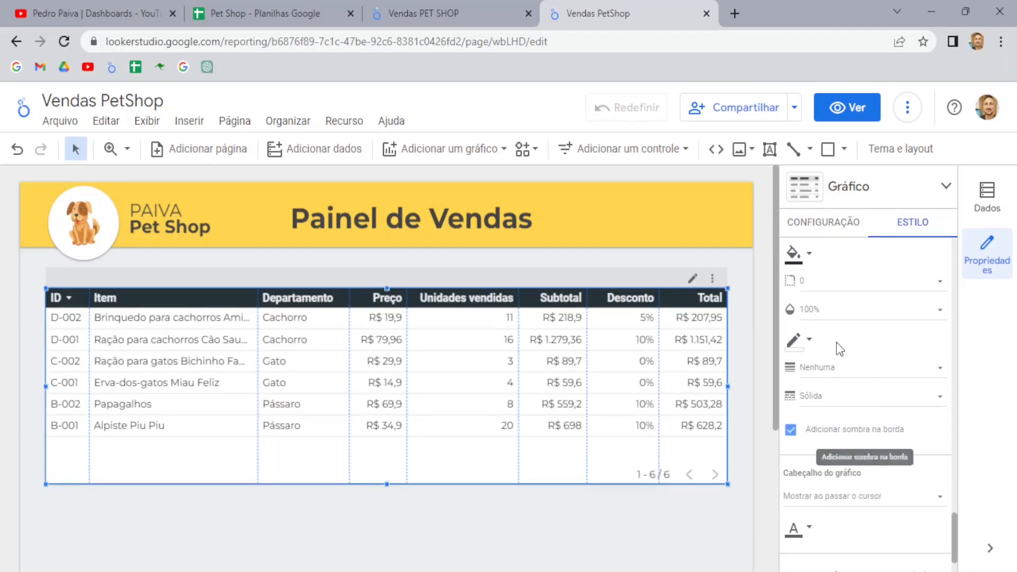
{"action": "left_click", "coordinate": [837, 282]}
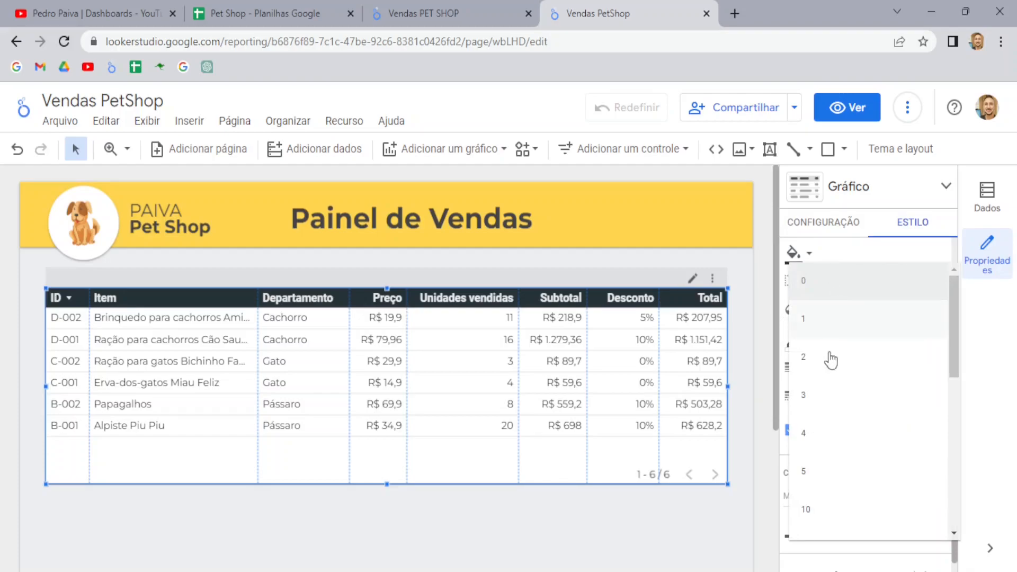
{"action": "scroll", "coordinate": [826, 392], "scroll_direction": "down", "scroll_amount": 3}
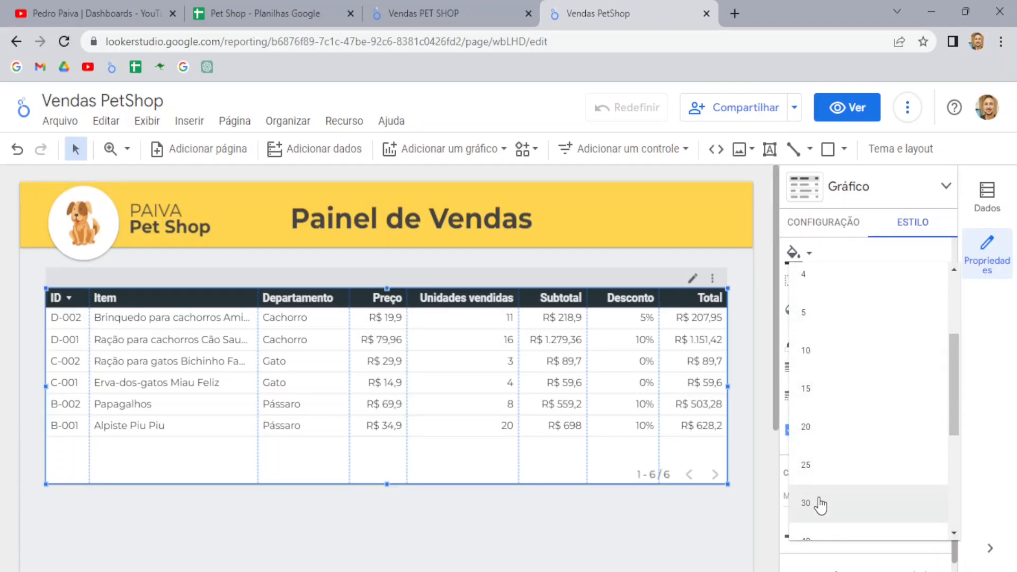
{"action": "left_click", "coordinate": [819, 504]}
{"action": "left_click", "coordinate": [762, 431]}
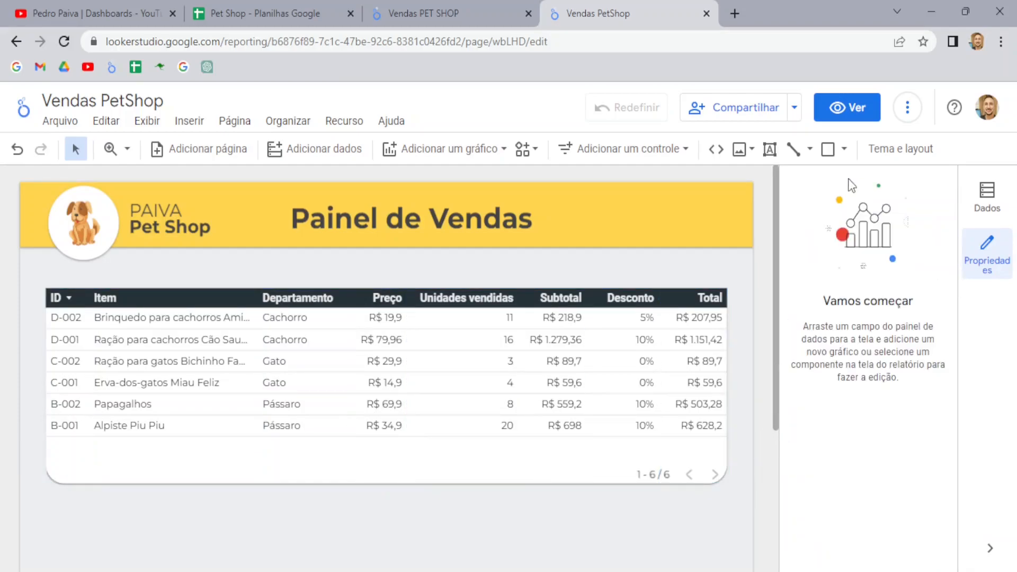
{"action": "left_click", "coordinate": [872, 109]}
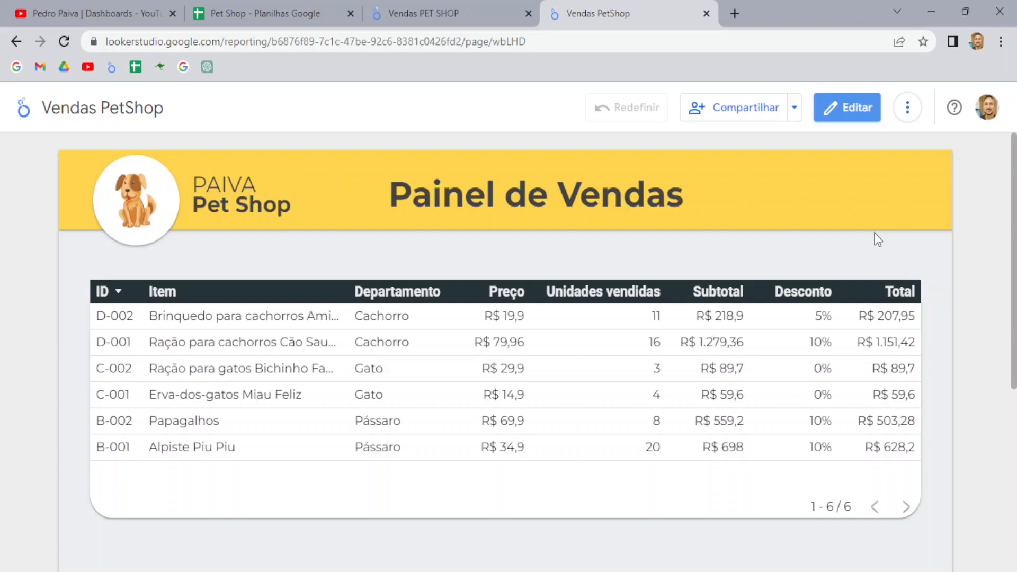
Step: Switch to the YouTube channel page and look through its video list
{"action": "left_click", "coordinate": [88, 3]}
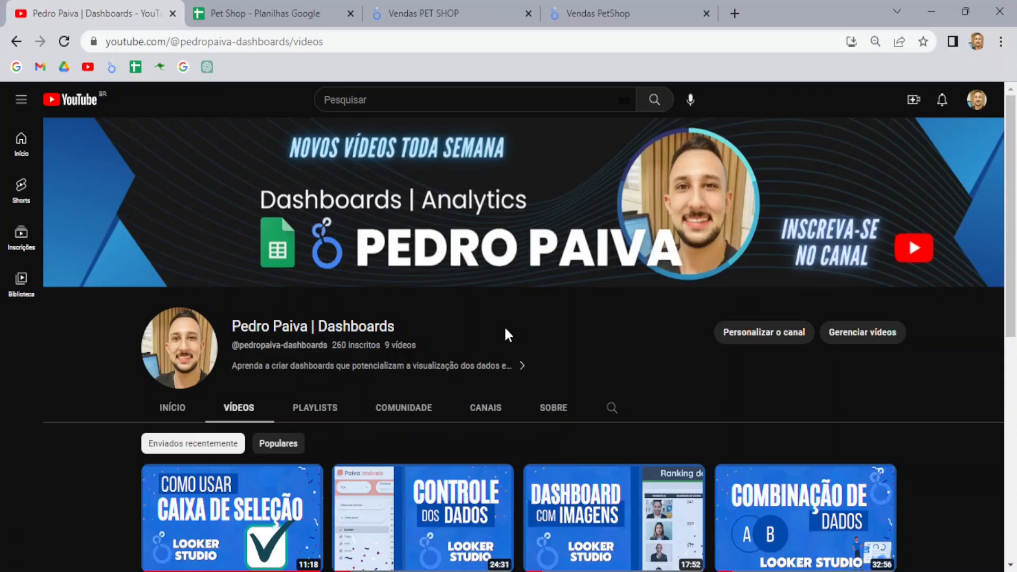
{"action": "scroll", "coordinate": [506, 331], "scroll_direction": "down", "scroll_amount": 5}
{"action": "scroll", "coordinate": [444, 371], "scroll_direction": "up", "scroll_amount": 5}
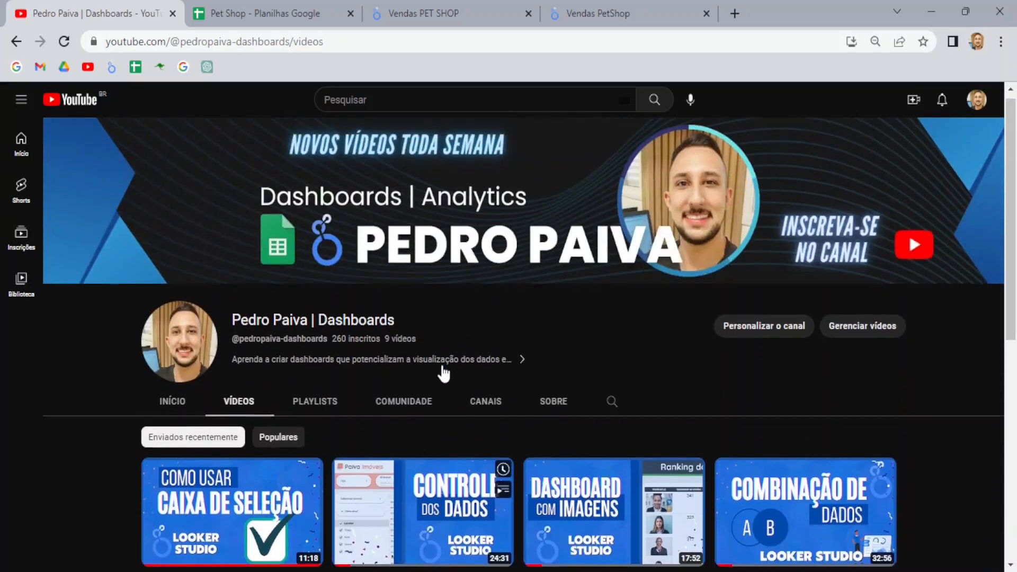